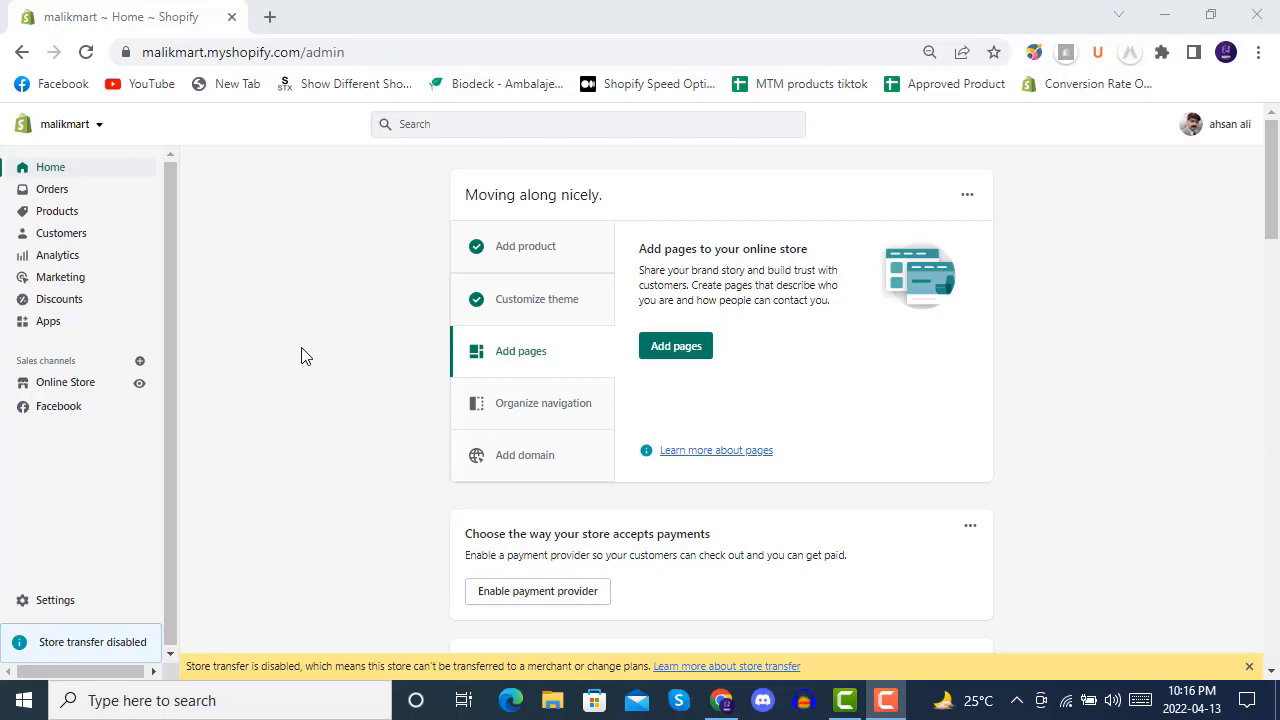
# - Open aliexpress.com in a new browser tab
pyautogui.click(268, 16)
pyautogui.write('ali')
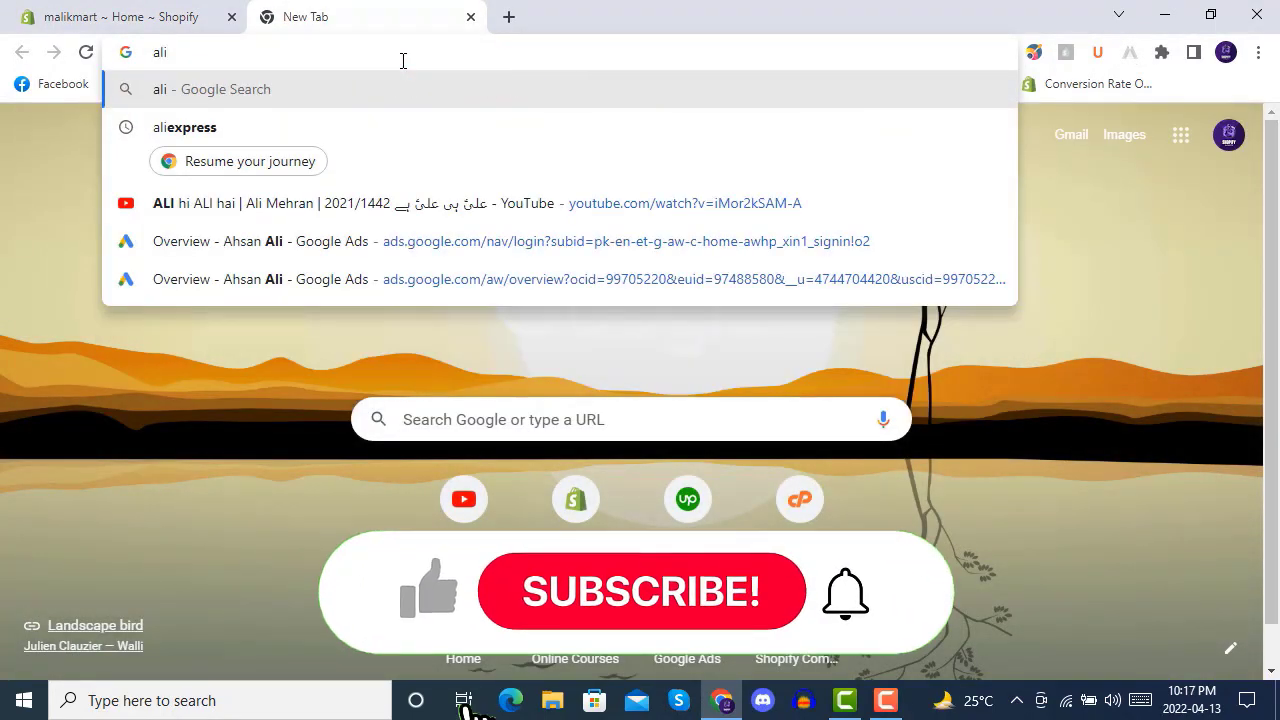
pyautogui.write('ex')
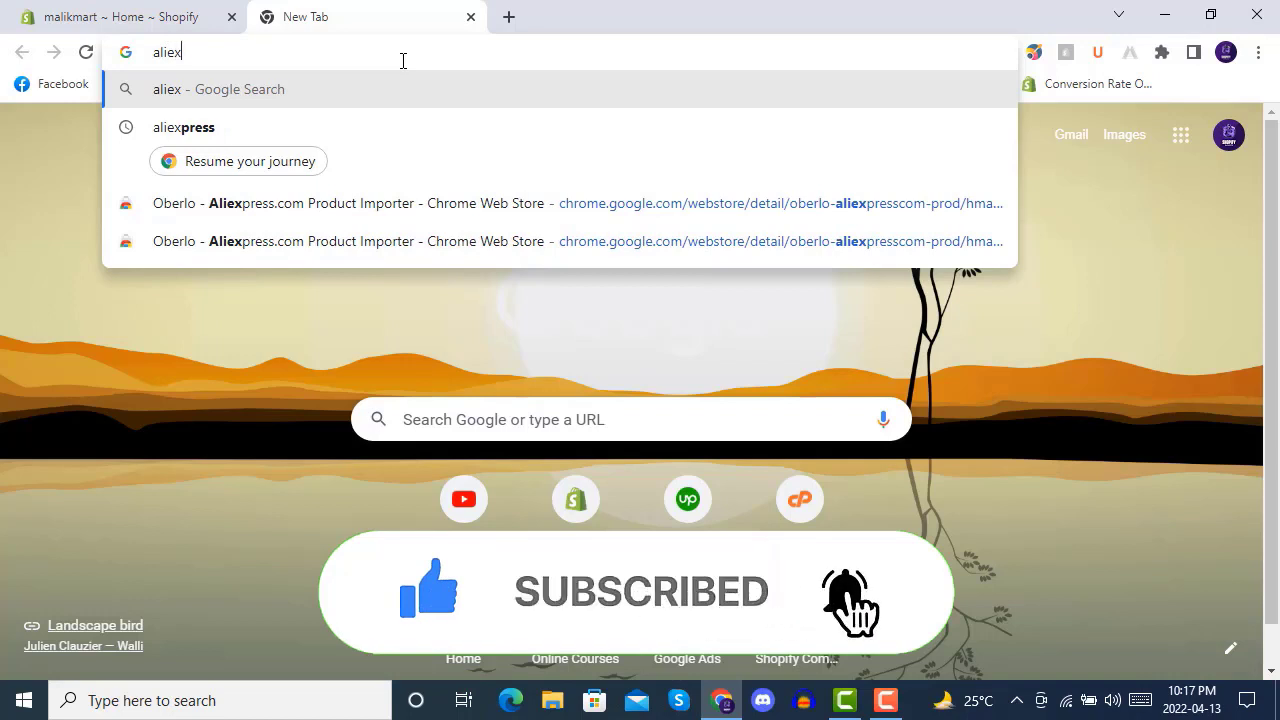
pyautogui.write('press')
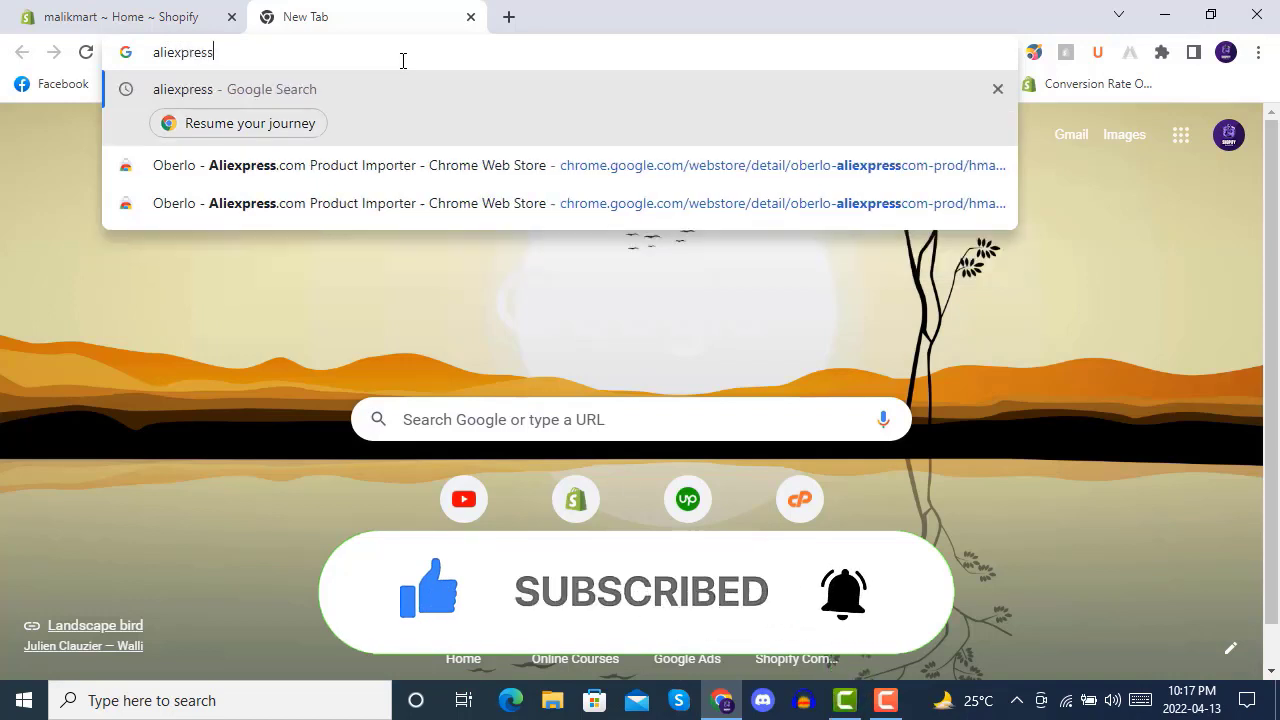
pyautogui.press('Down')
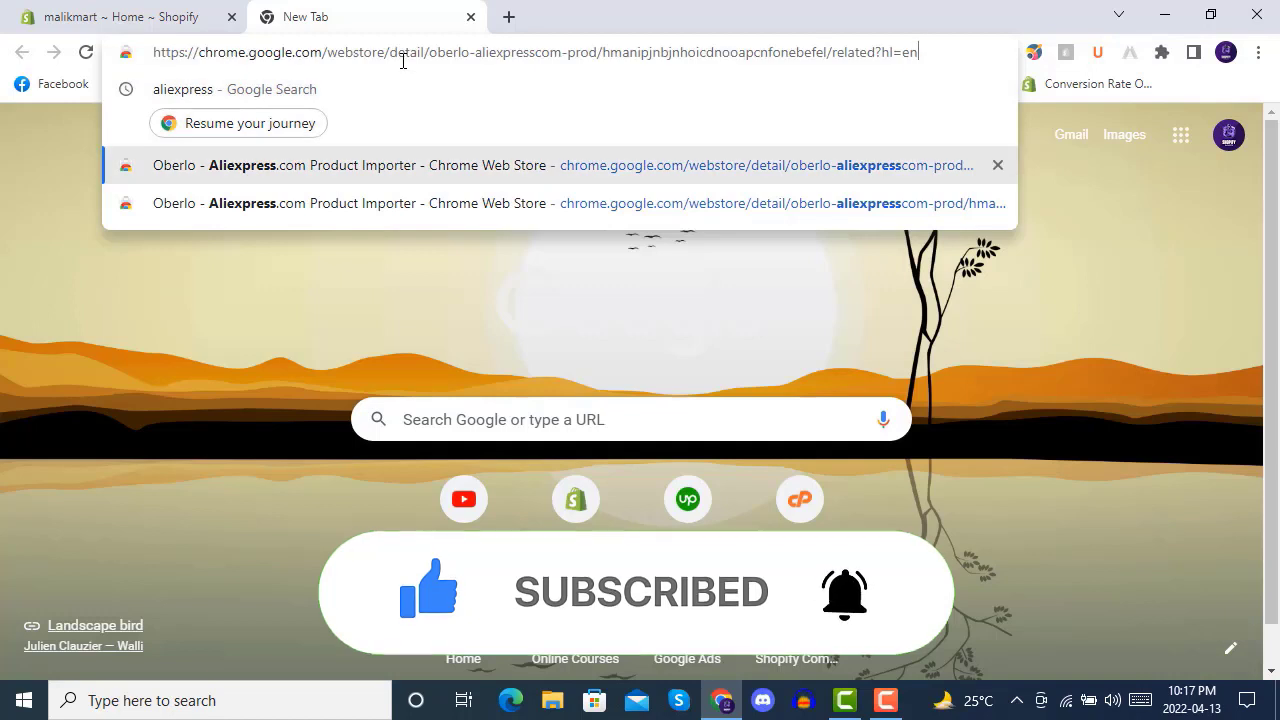
pyautogui.press('Up')
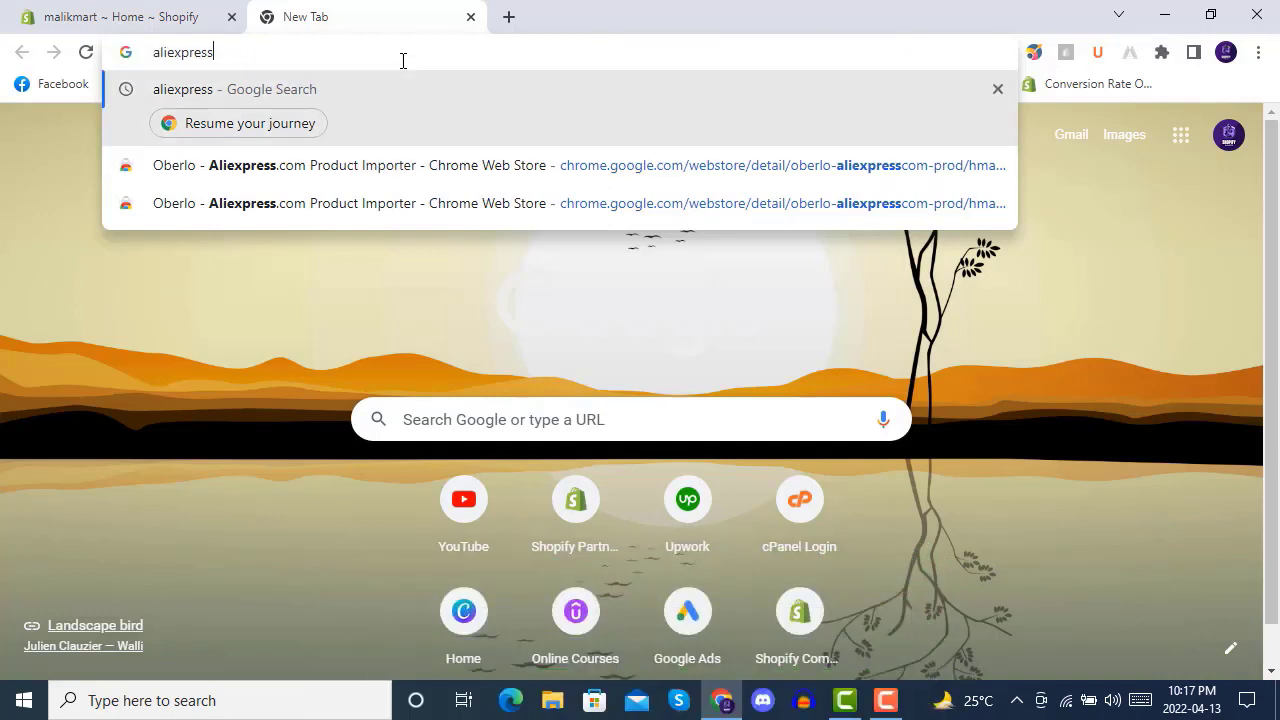
pyautogui.write('.com')
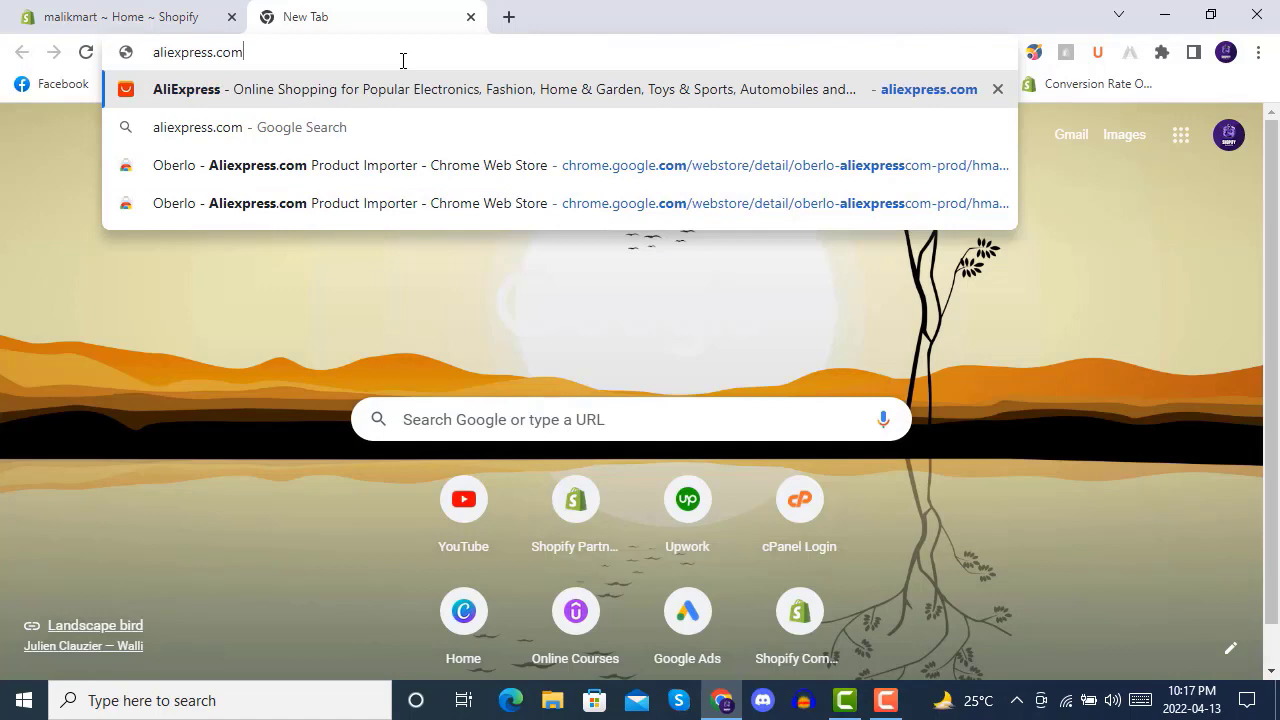
pyautogui.press('Return')
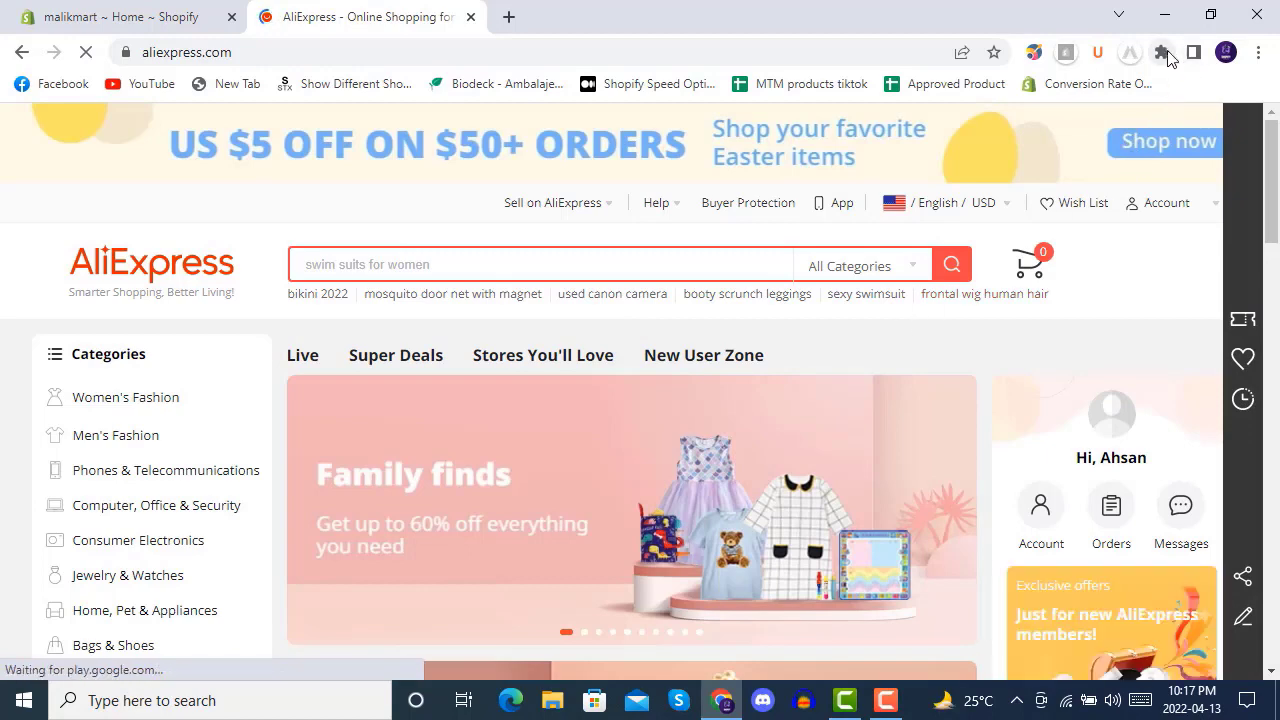
# - Check the installed browser extensions and search AliExpress for "jewellery set"
pyautogui.click(1162, 52)
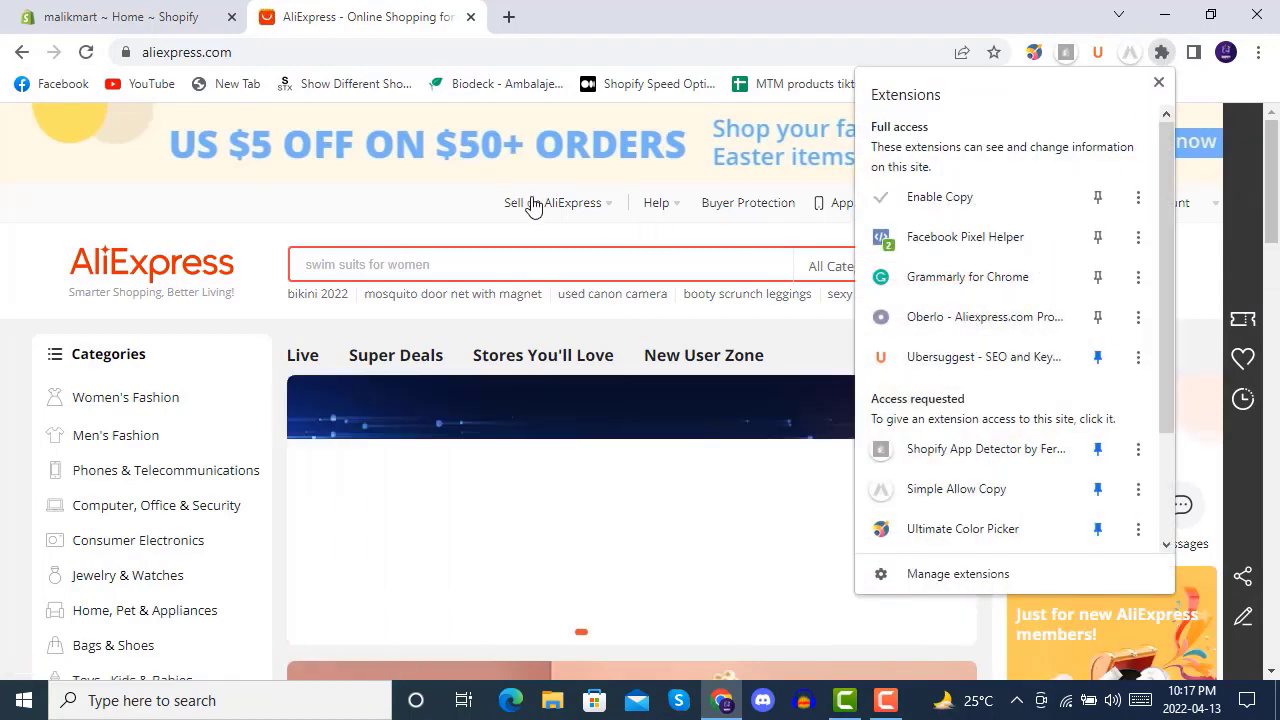
pyautogui.click(436, 232)
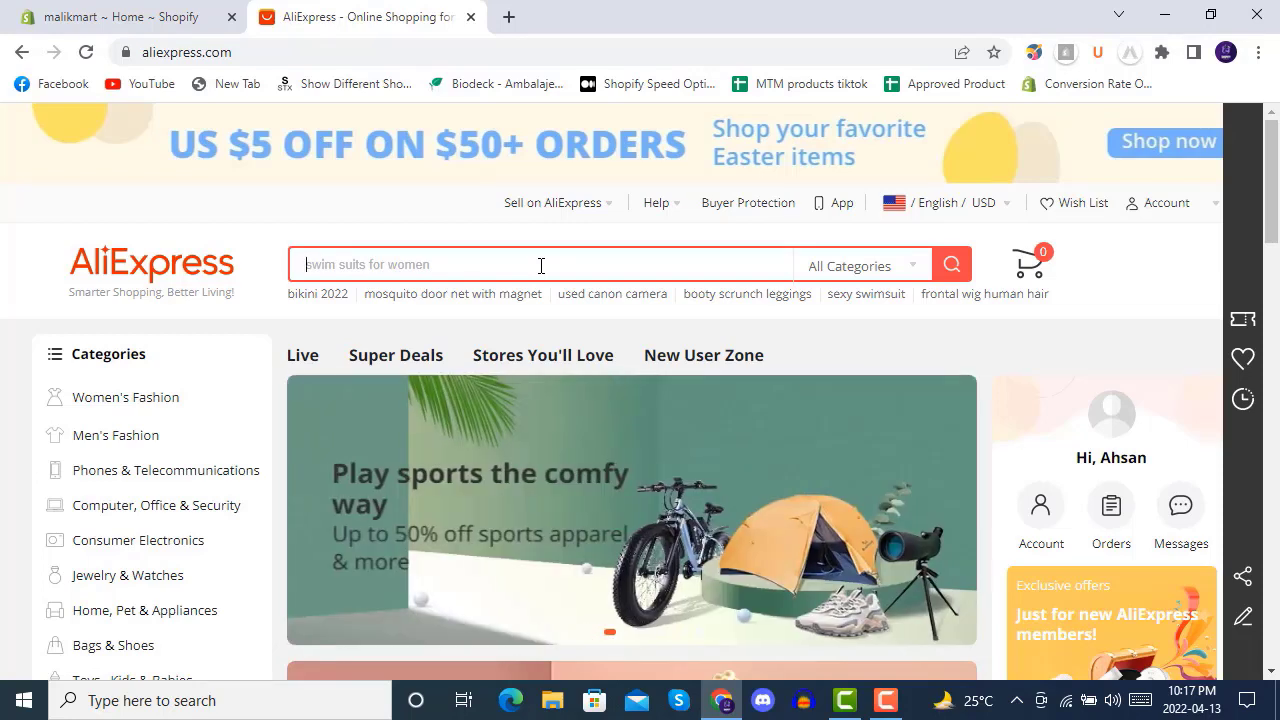
pyautogui.write('jewellery')
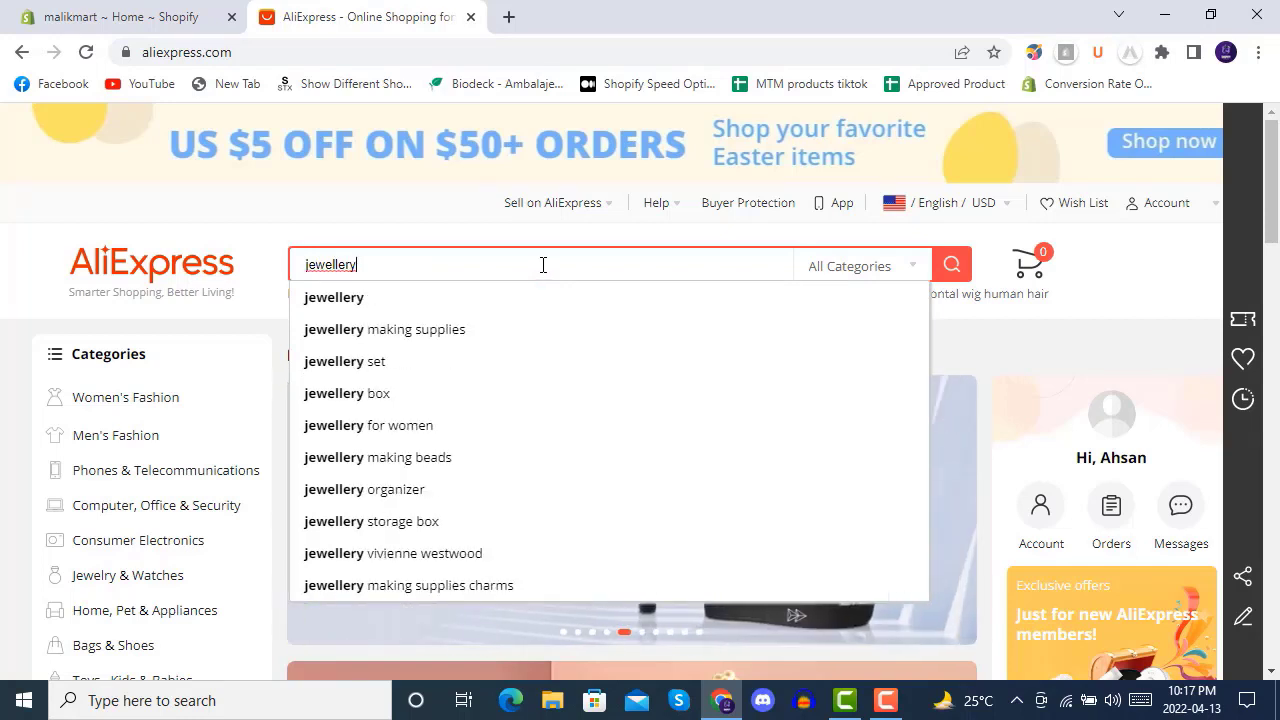
pyautogui.rightClick(370, 362)
pyautogui.click(452, 268)
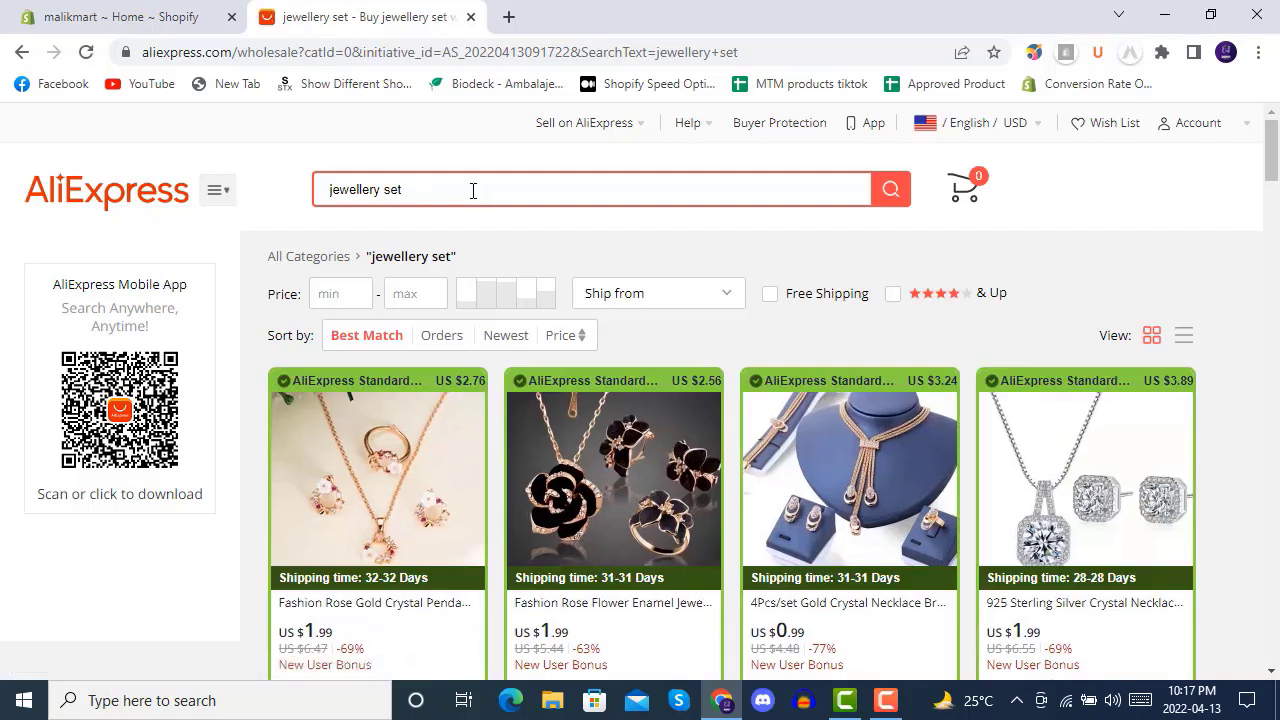
# - Load aliexpress.com in four additional browser tabs
pyautogui.click(508, 17)
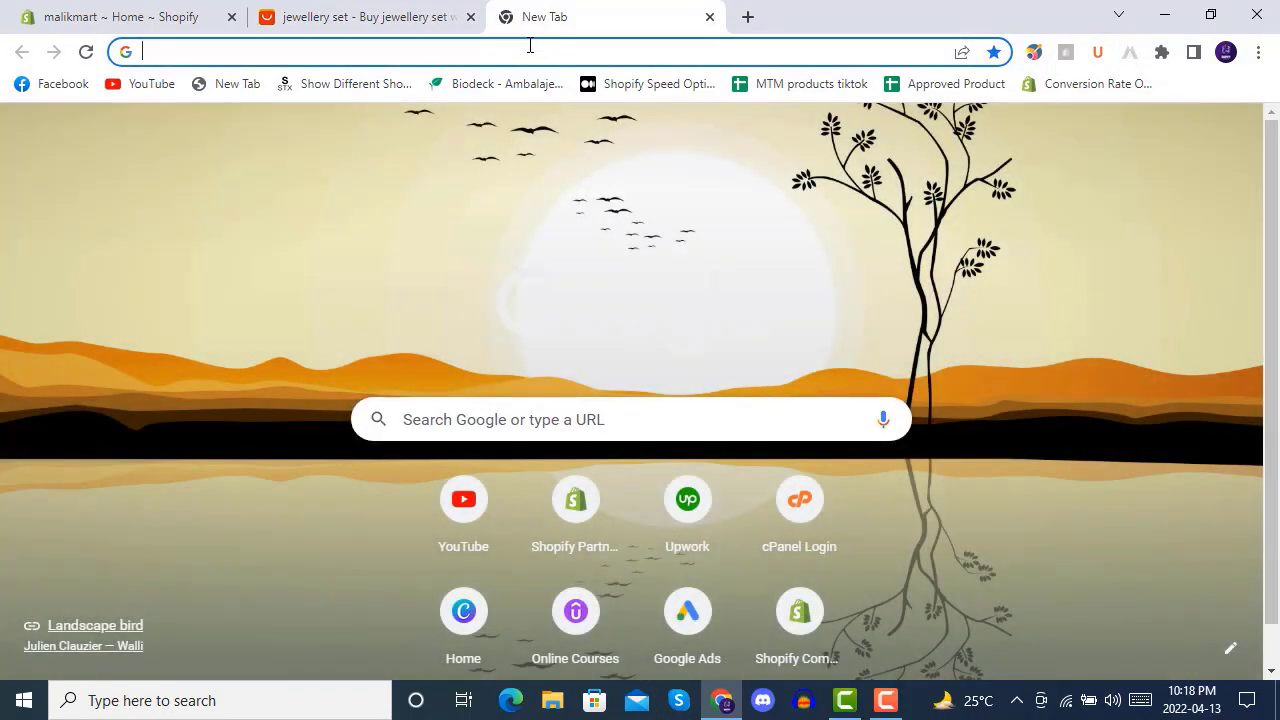
pyautogui.write('aliexpress.com')
pyautogui.press('Return')
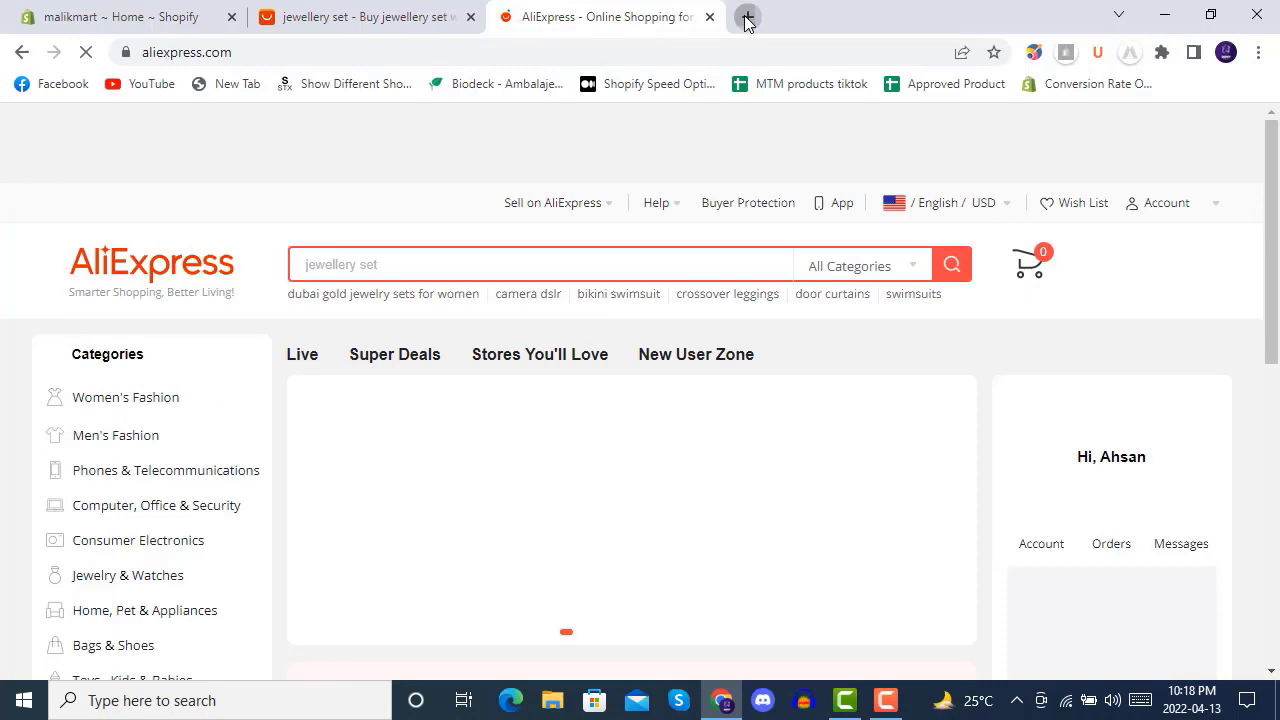
pyautogui.click(748, 17)
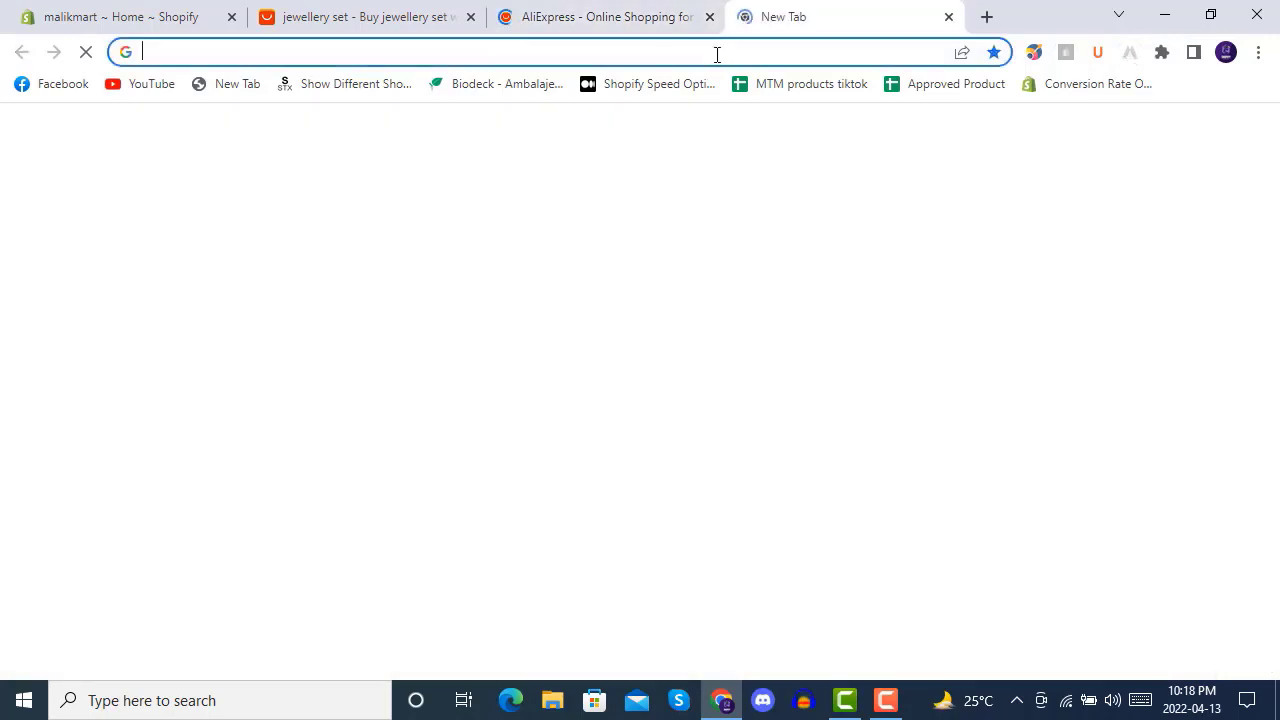
pyautogui.write('aliexpress')
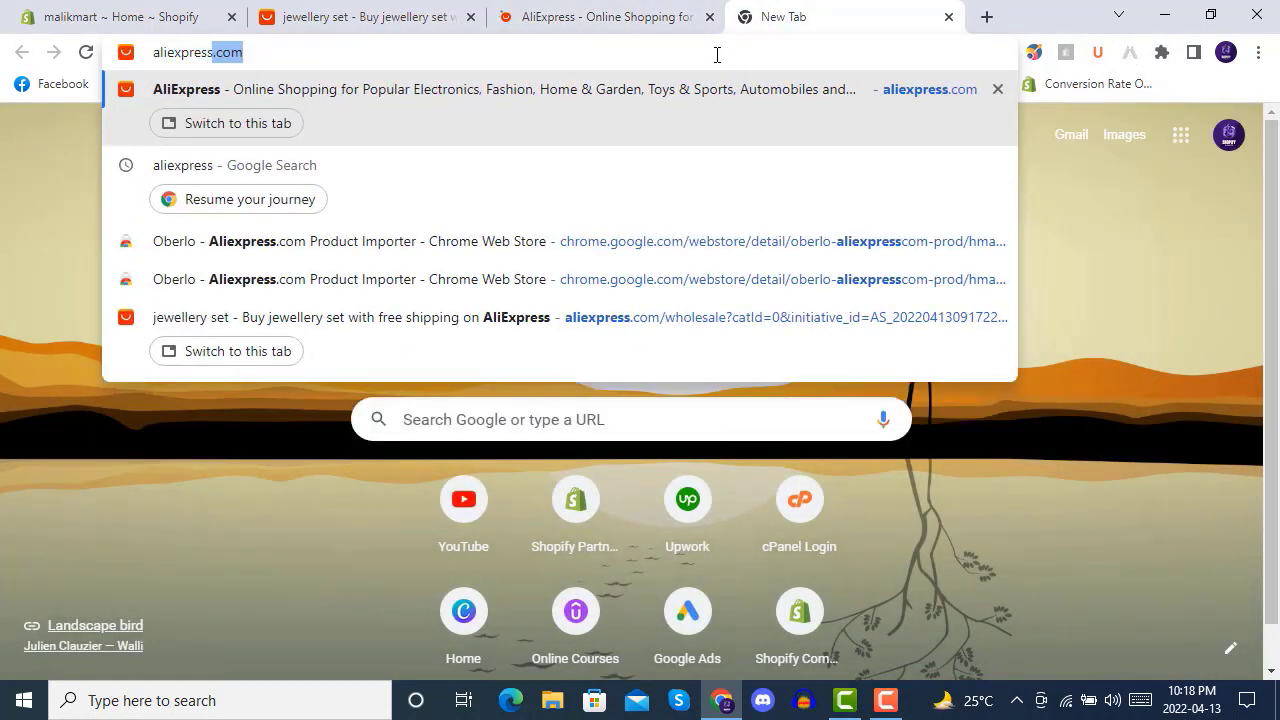
pyautogui.press('Return')
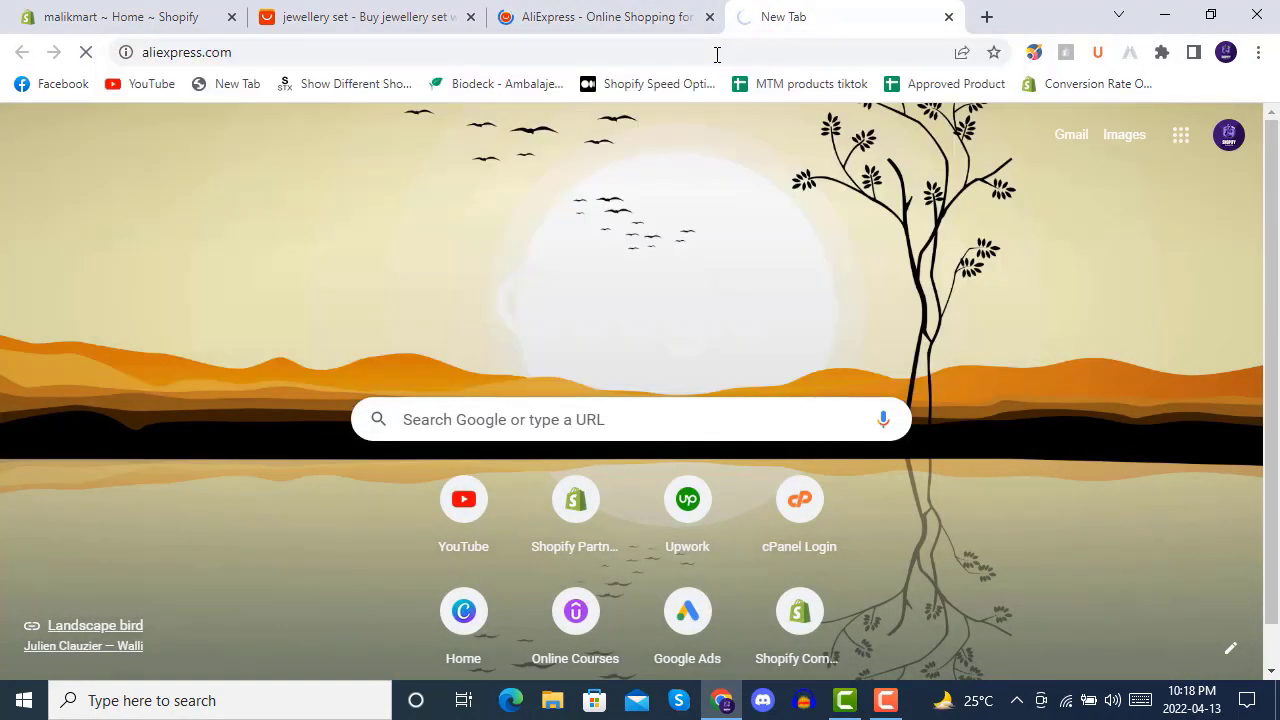
pyautogui.click(987, 17)
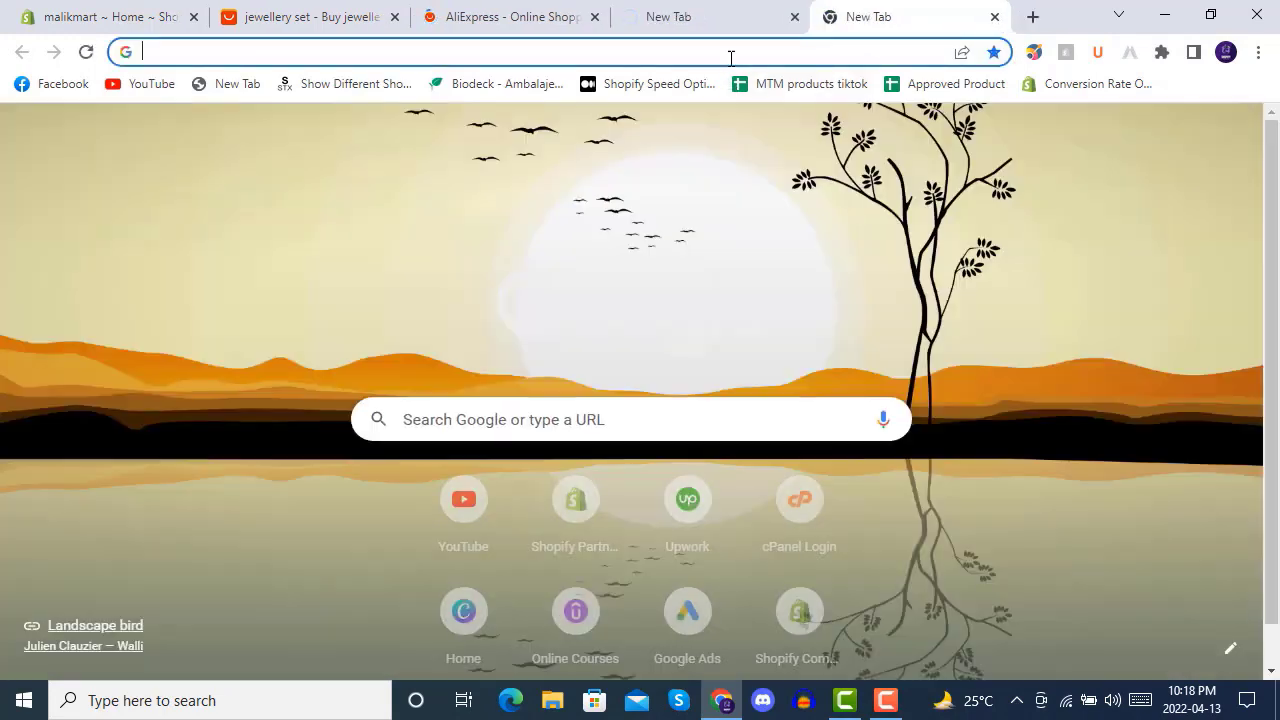
pyautogui.write('aliex')
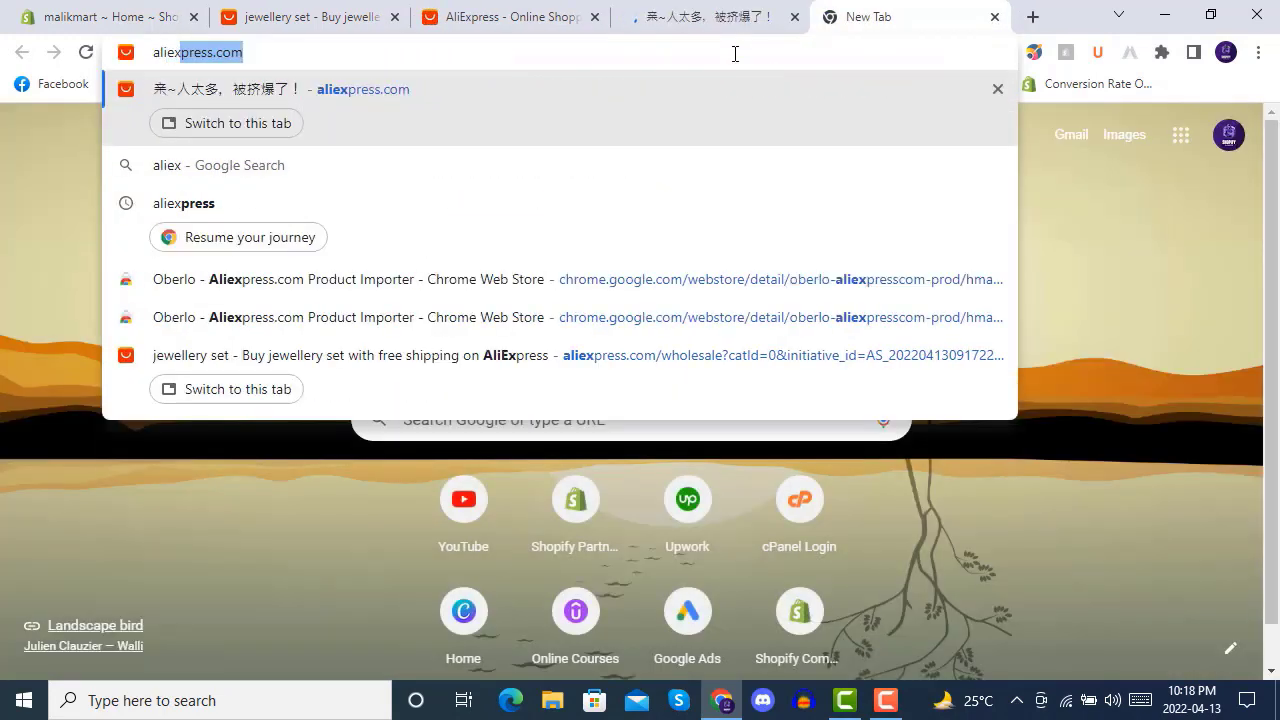
pyautogui.press('Return')
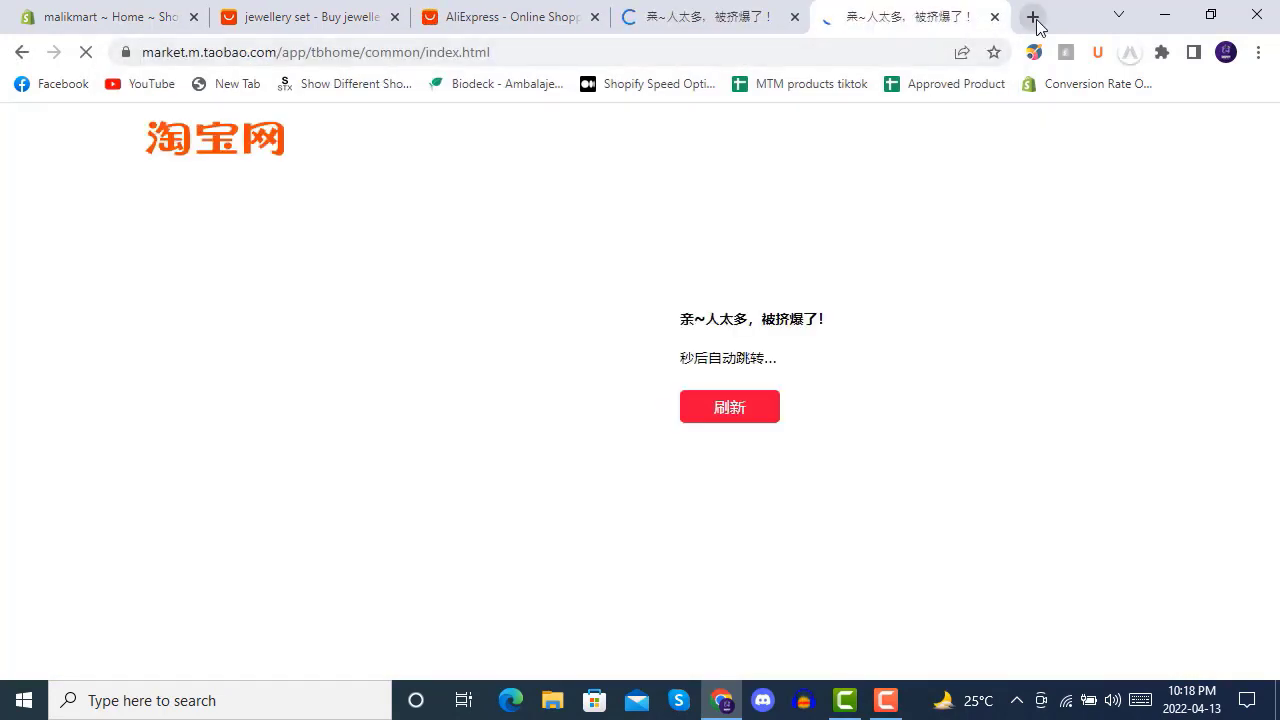
pyautogui.click(1033, 17)
pyautogui.write('a')
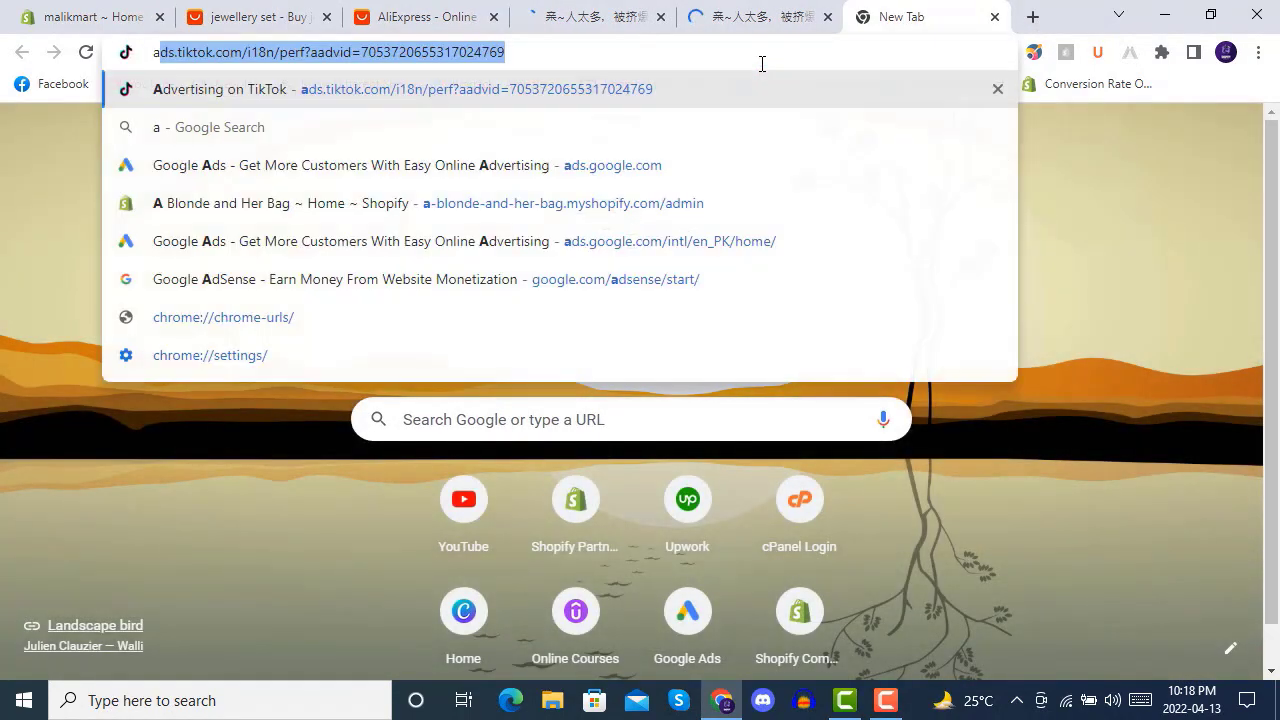
pyautogui.write('liexpre')
pyautogui.press('Return')
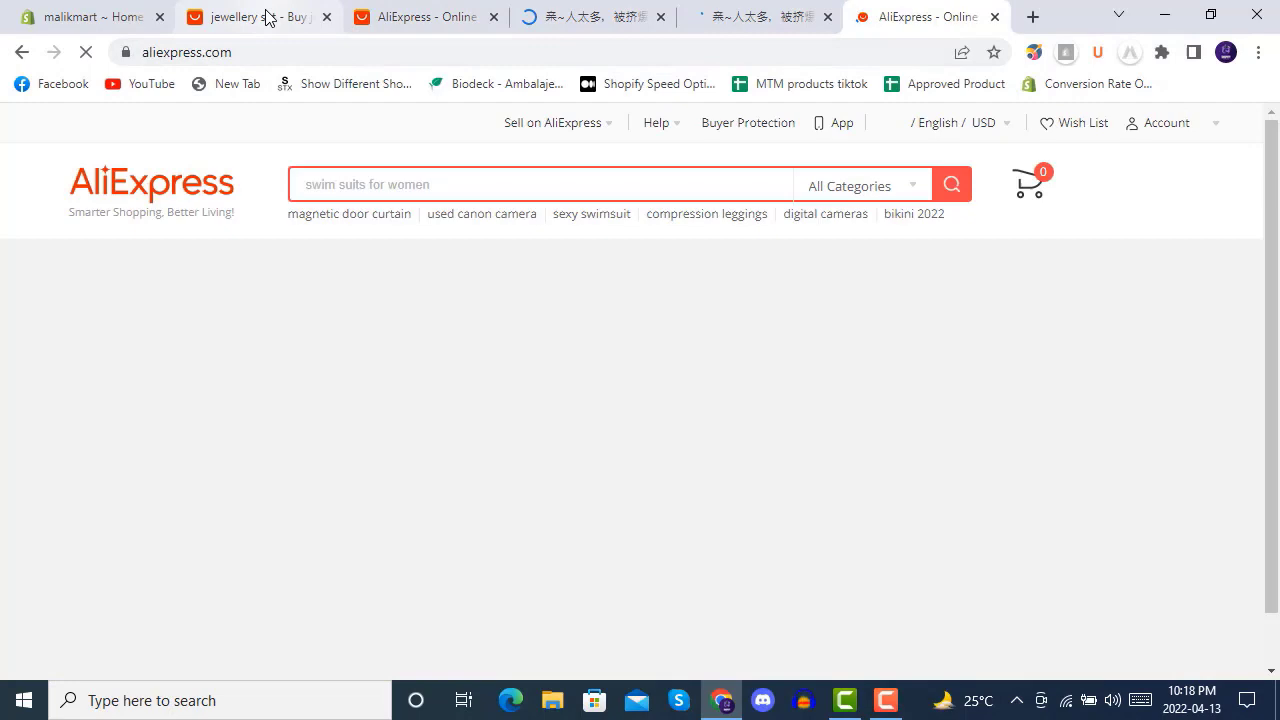
# - Search for "jewellery box" on the AliExpress home page beside the jewellery set results
pyautogui.click(275, 19)
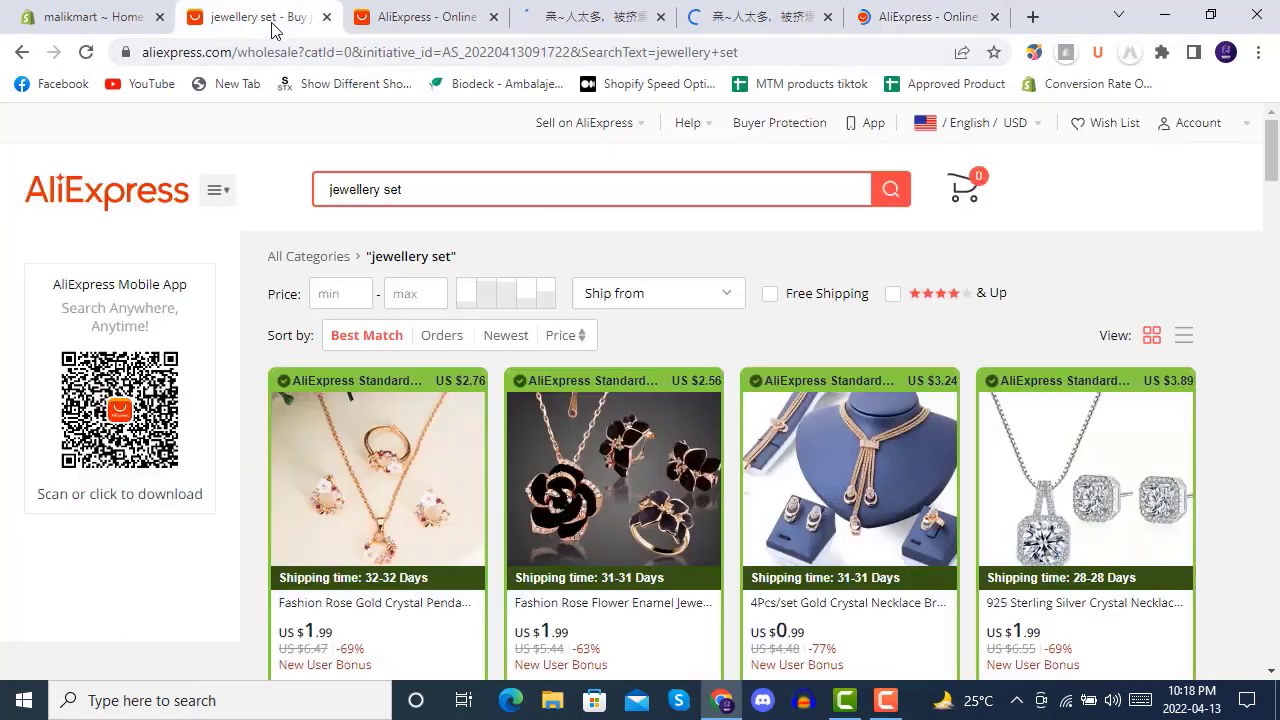
pyautogui.click(422, 20)
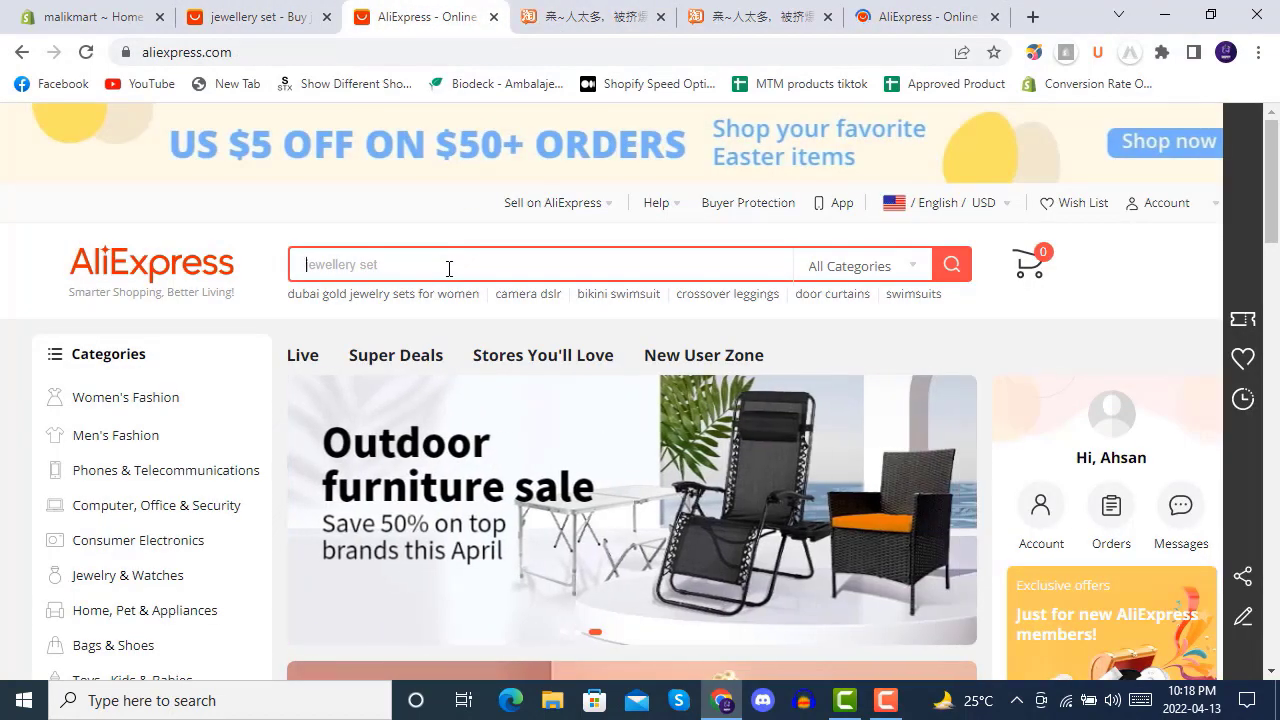
pyautogui.click(449, 266)
pyautogui.write('jew')
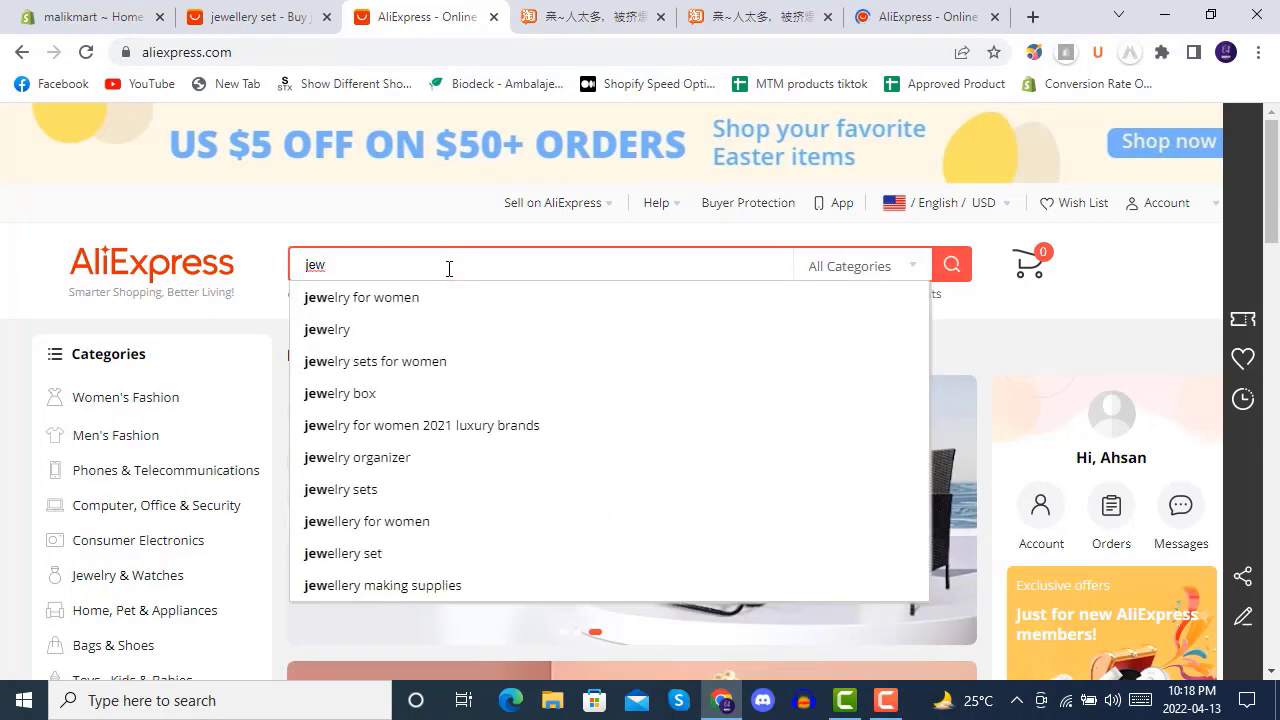
pyautogui.write('el')
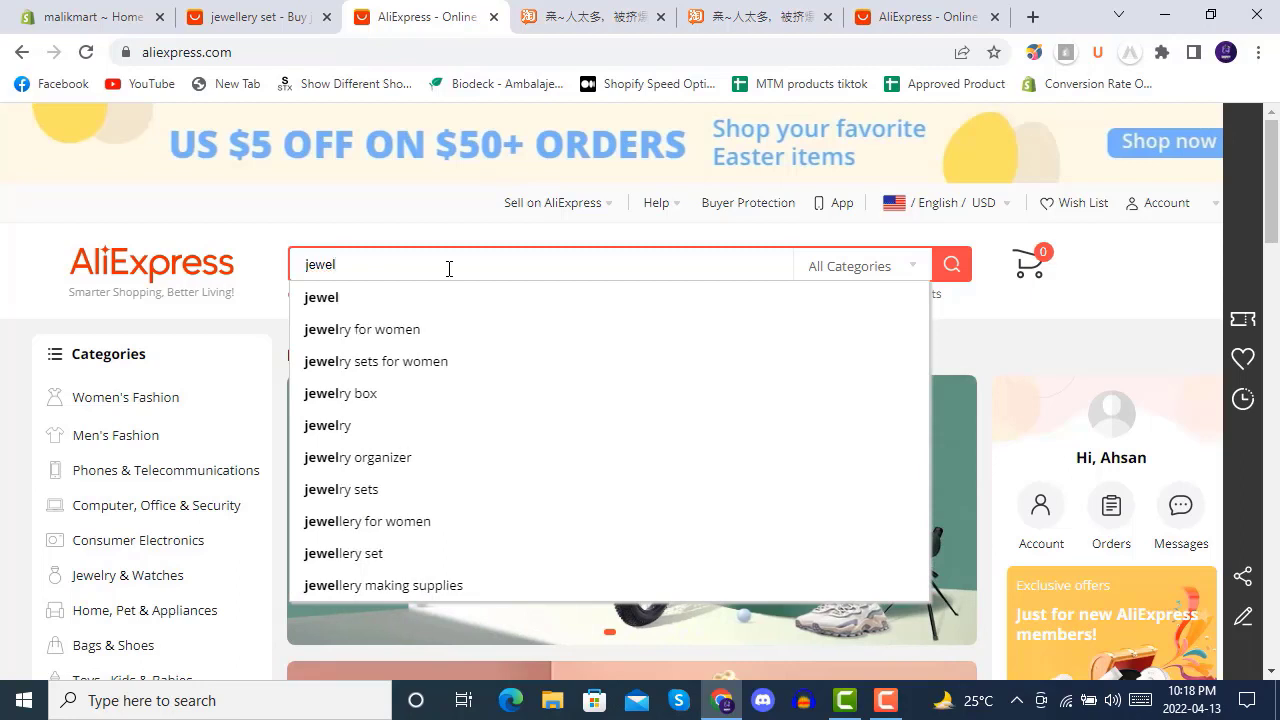
pyautogui.write('lery')
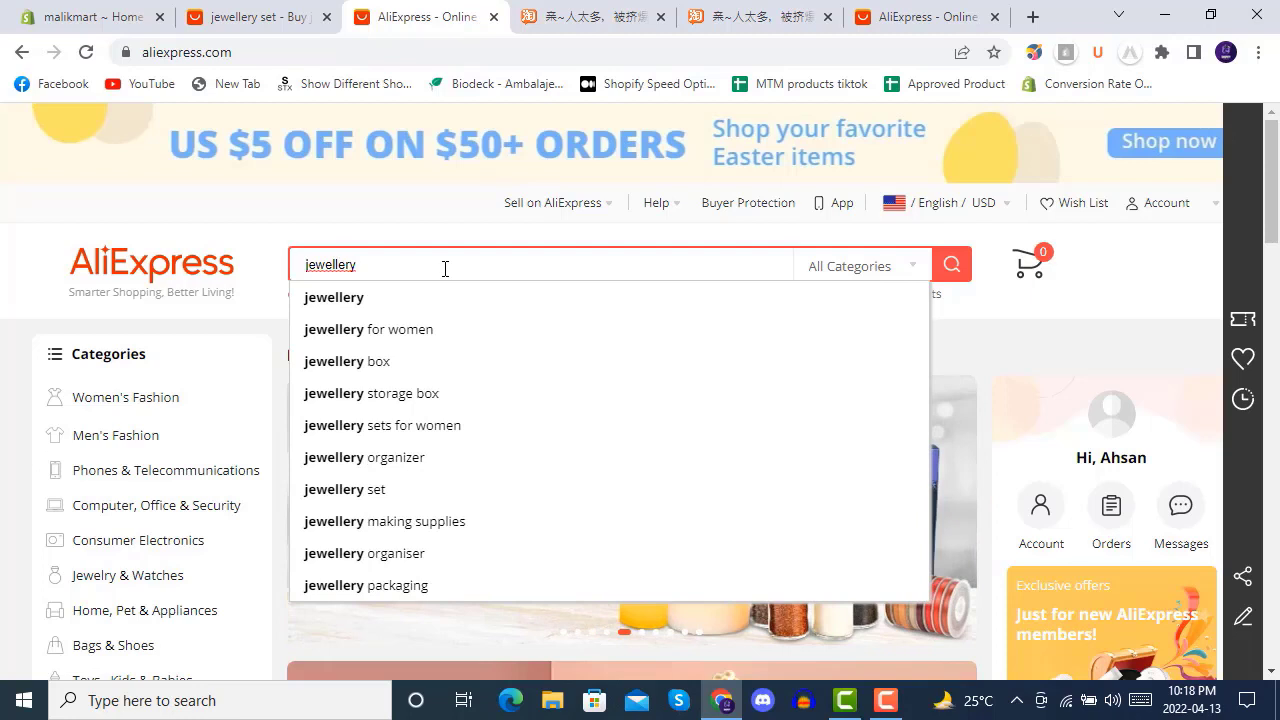
pyautogui.click(395, 365)
# - Load aliexpress.com in place of the first Taobao error page and search there for "jewellery clasp"
pyautogui.click(617, 5)
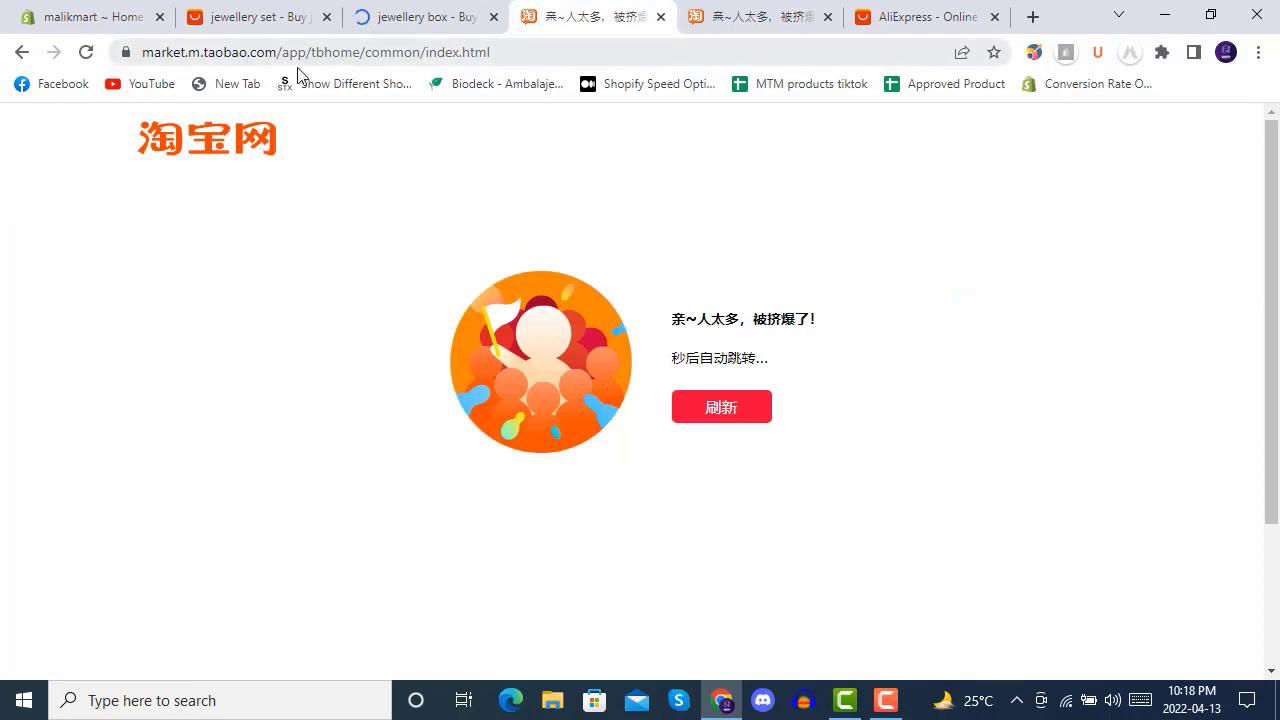
pyautogui.click(338, 52)
pyautogui.write('aliex')
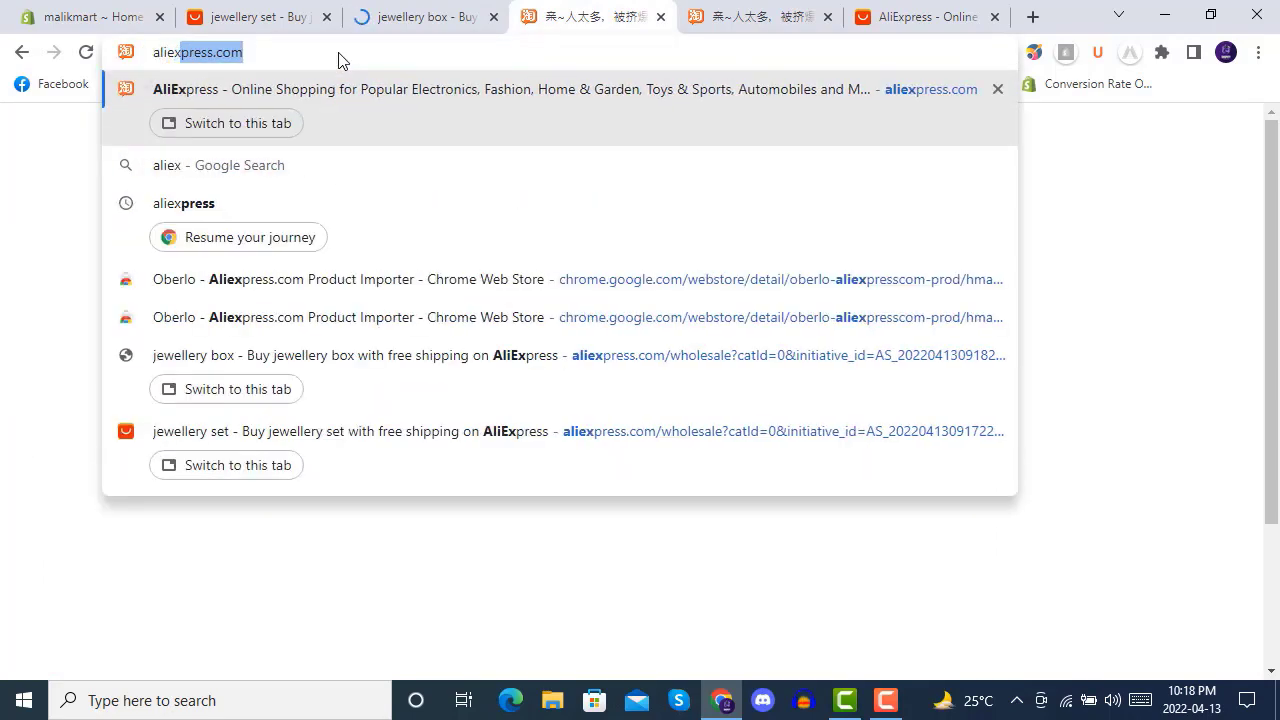
pyautogui.press('Return')
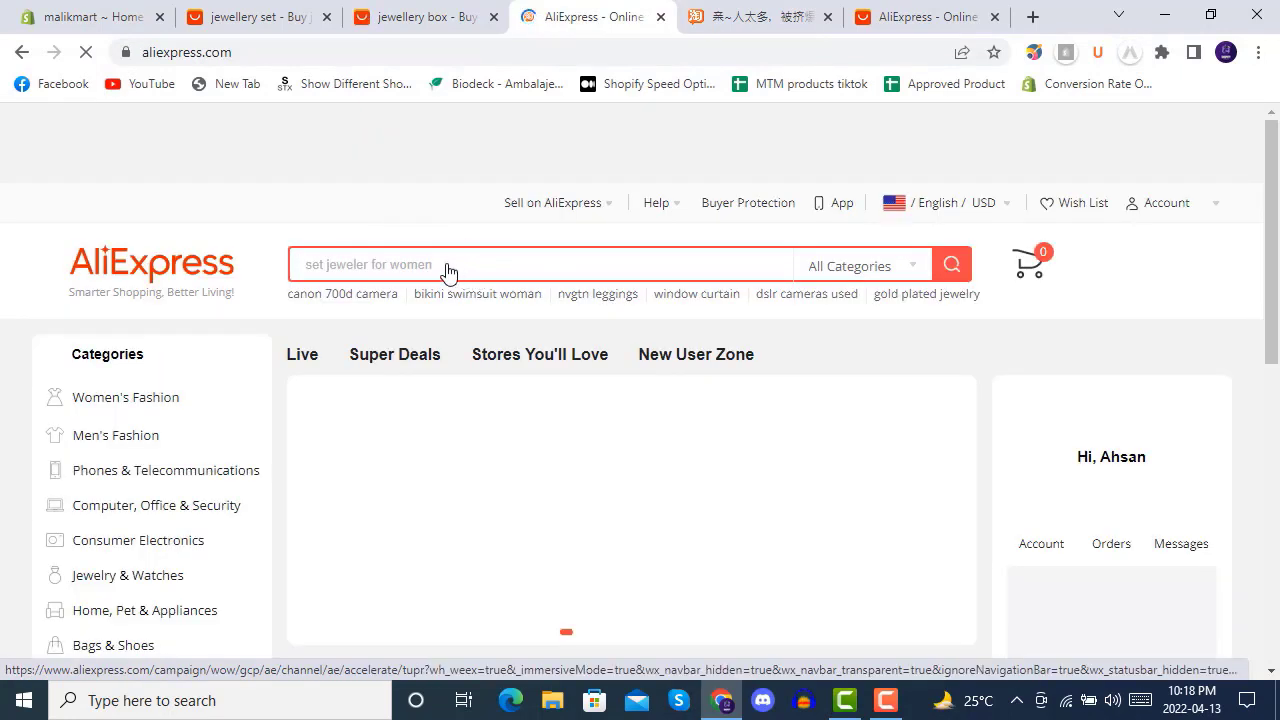
pyautogui.click(449, 264)
pyautogui.write('j')
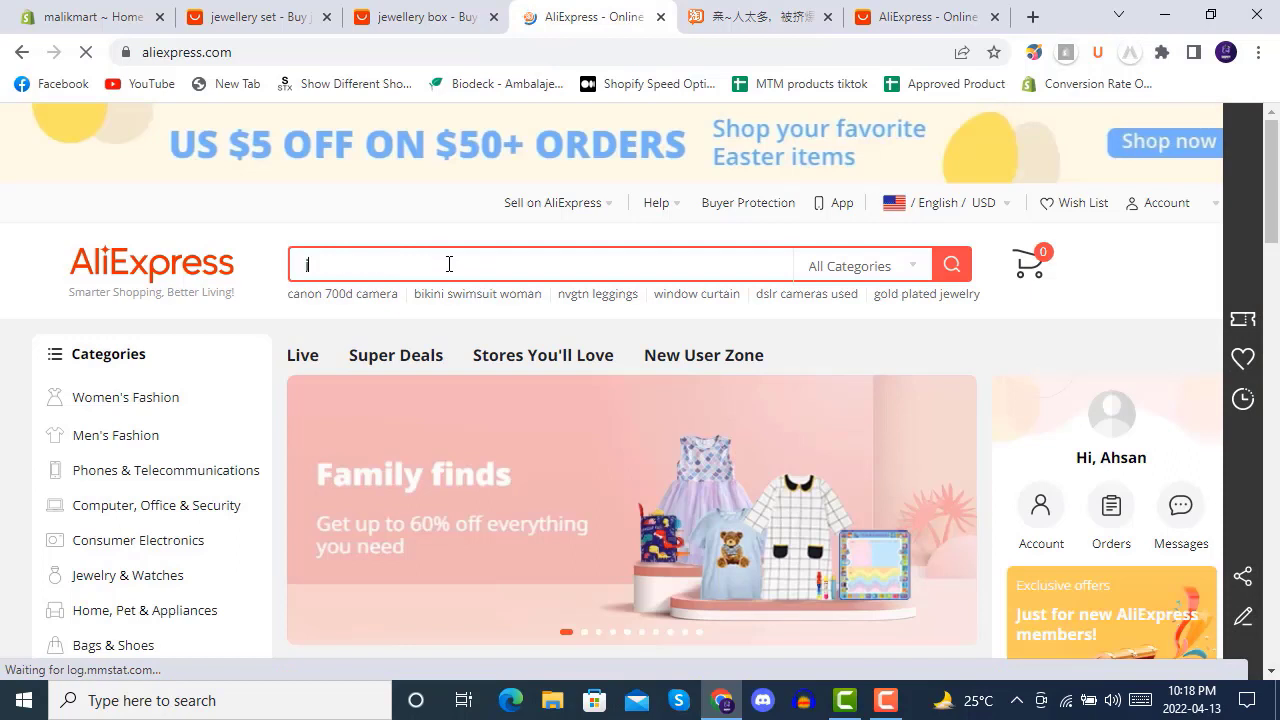
pyautogui.write('ewellery')
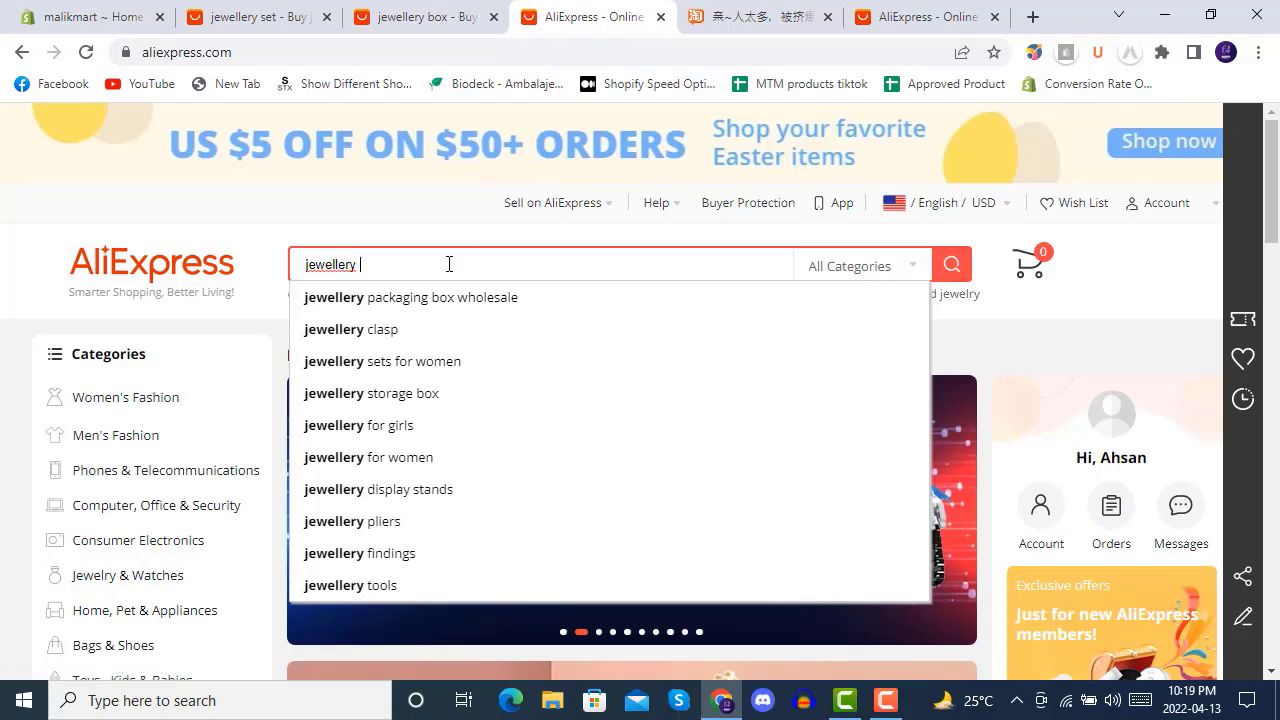
pyautogui.click(398, 341)
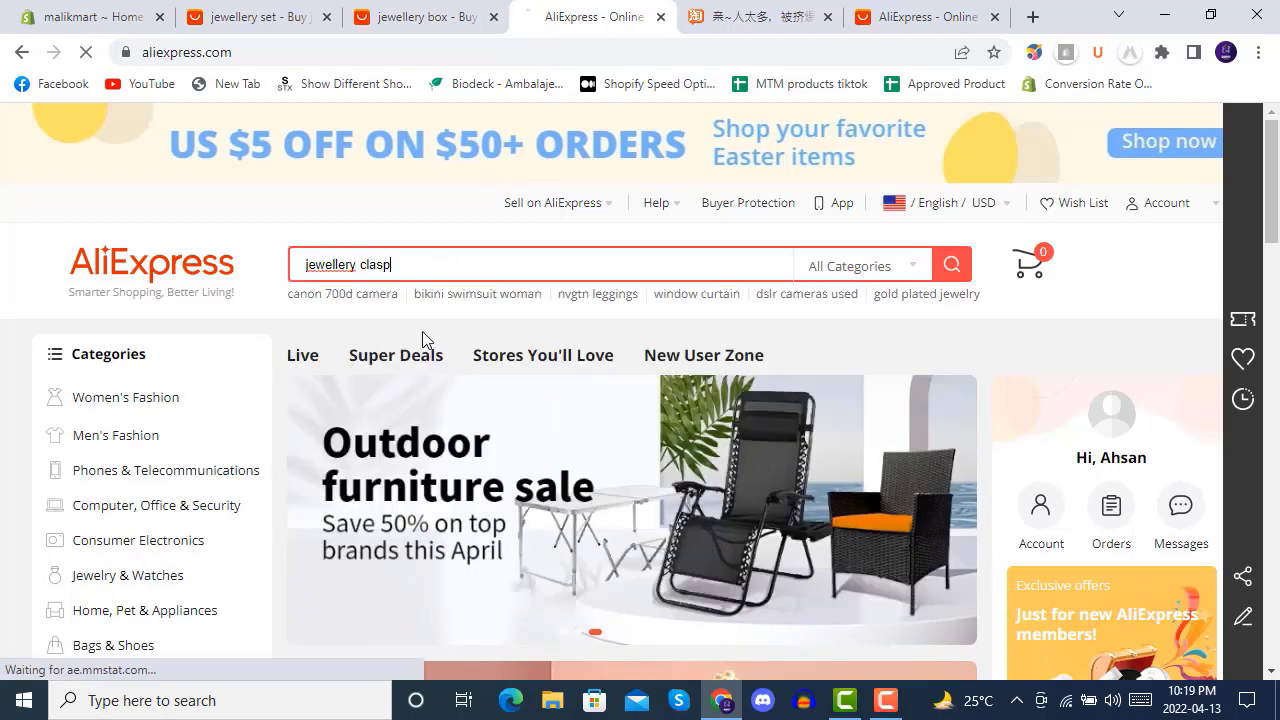
# - Load aliexpress.com in place of the remaining Taobao error page
pyautogui.click(760, 17)
pyautogui.click(494, 52)
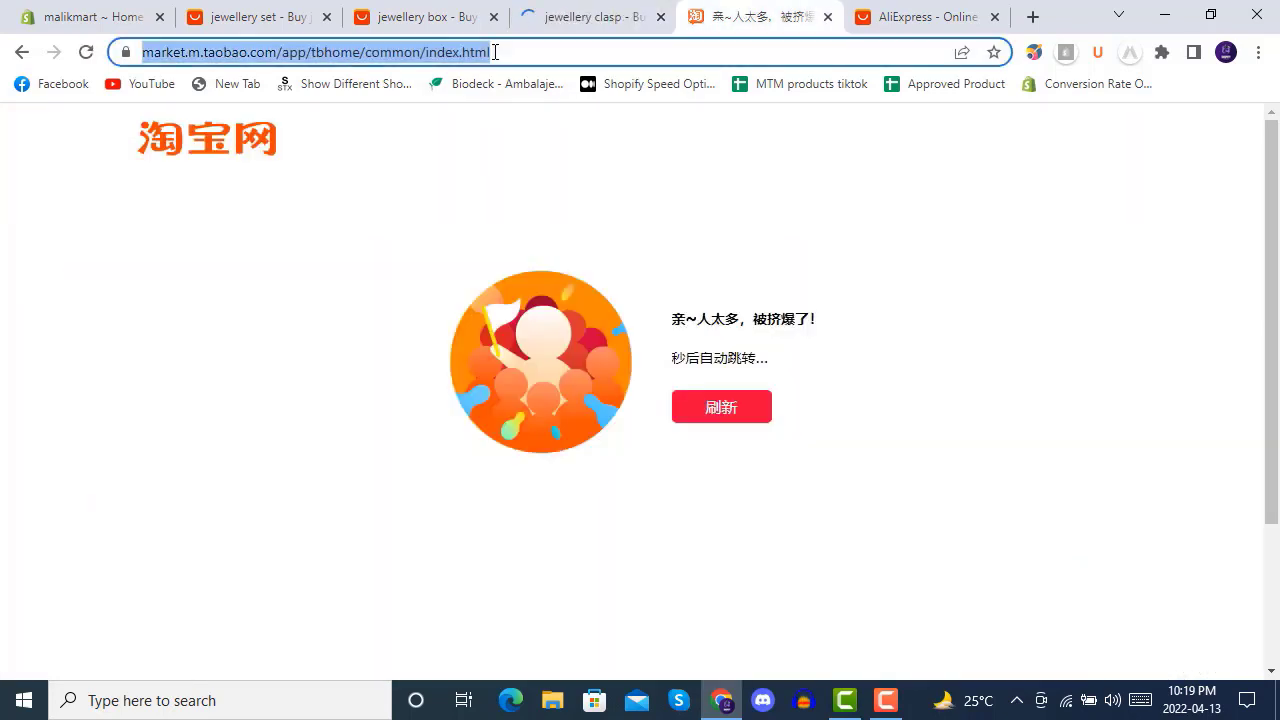
pyautogui.write('aliexpress.com')
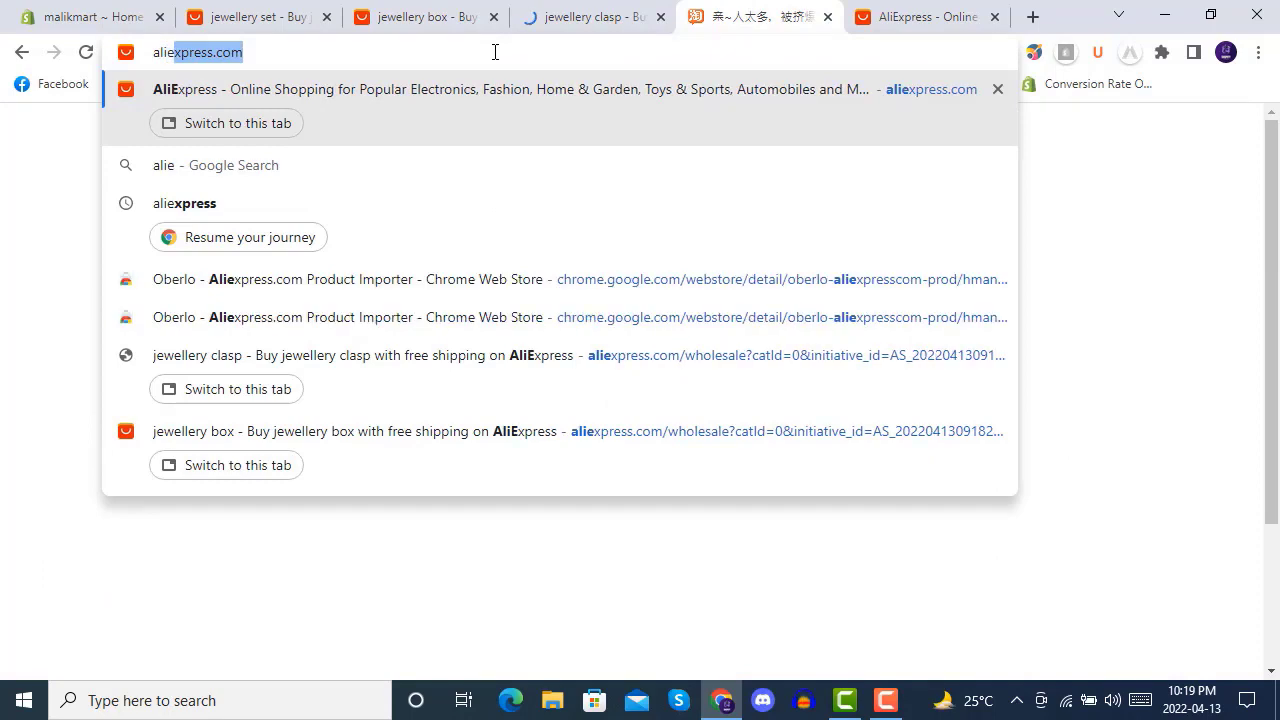
pyautogui.press('Return')
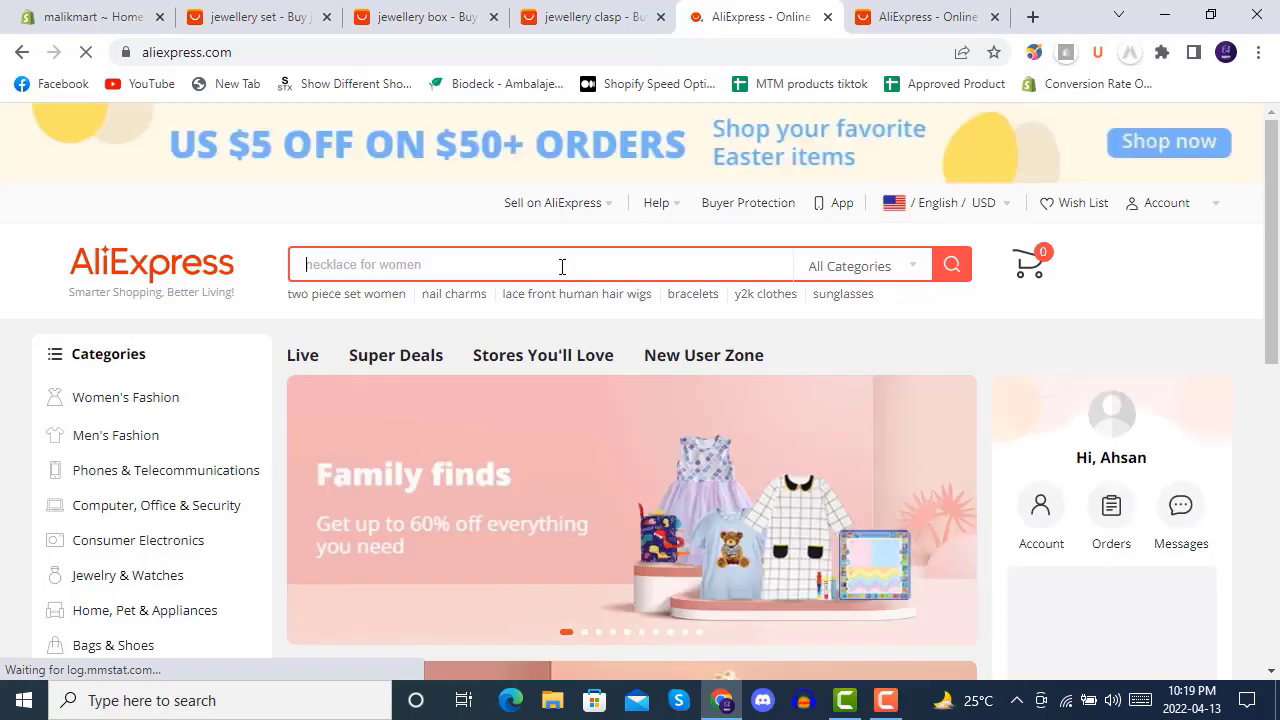
# - Search AliExpress for "jewellery organizer" using the matching suggestion
pyautogui.click(562, 266)
pyautogui.write('jew')
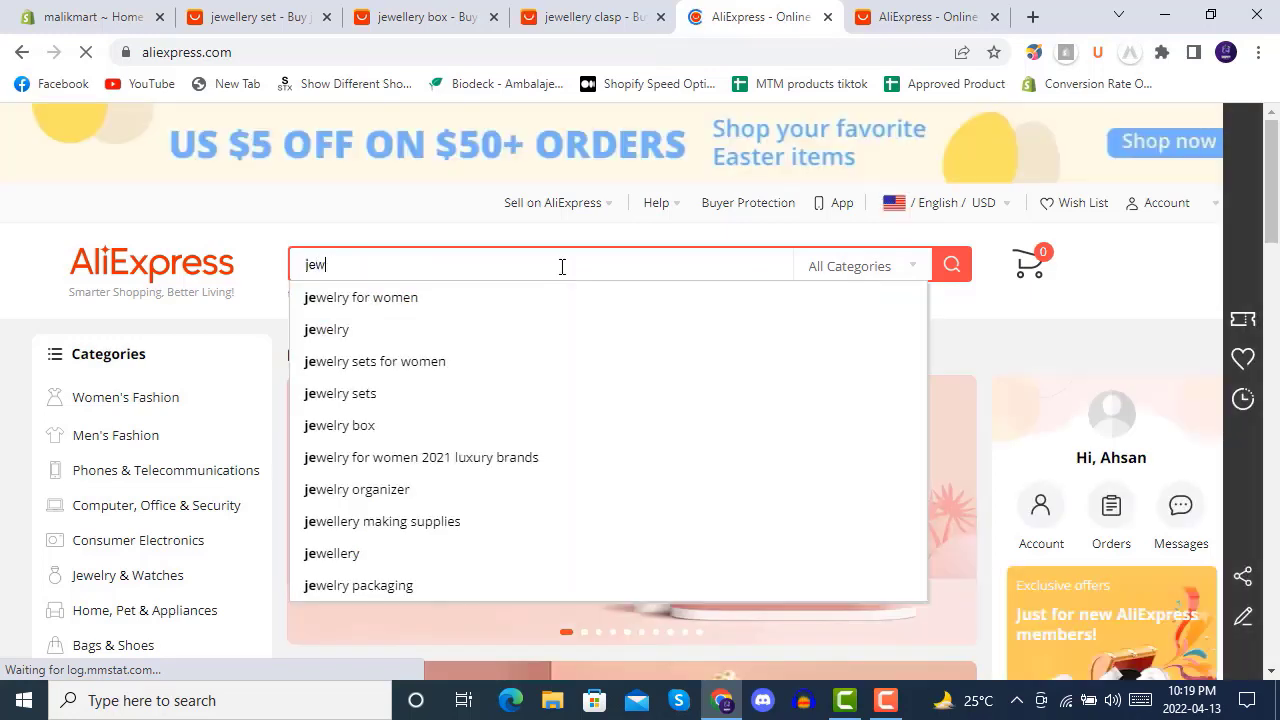
pyautogui.write('ellery')
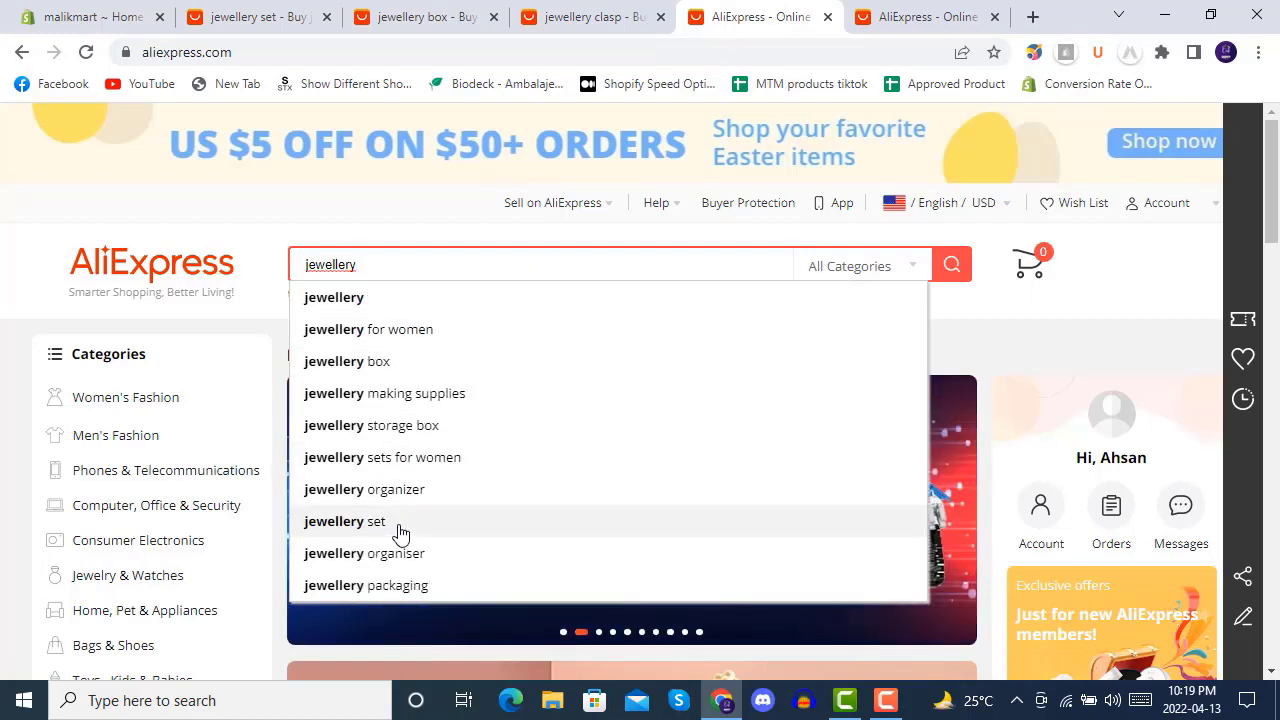
pyautogui.click(420, 500)
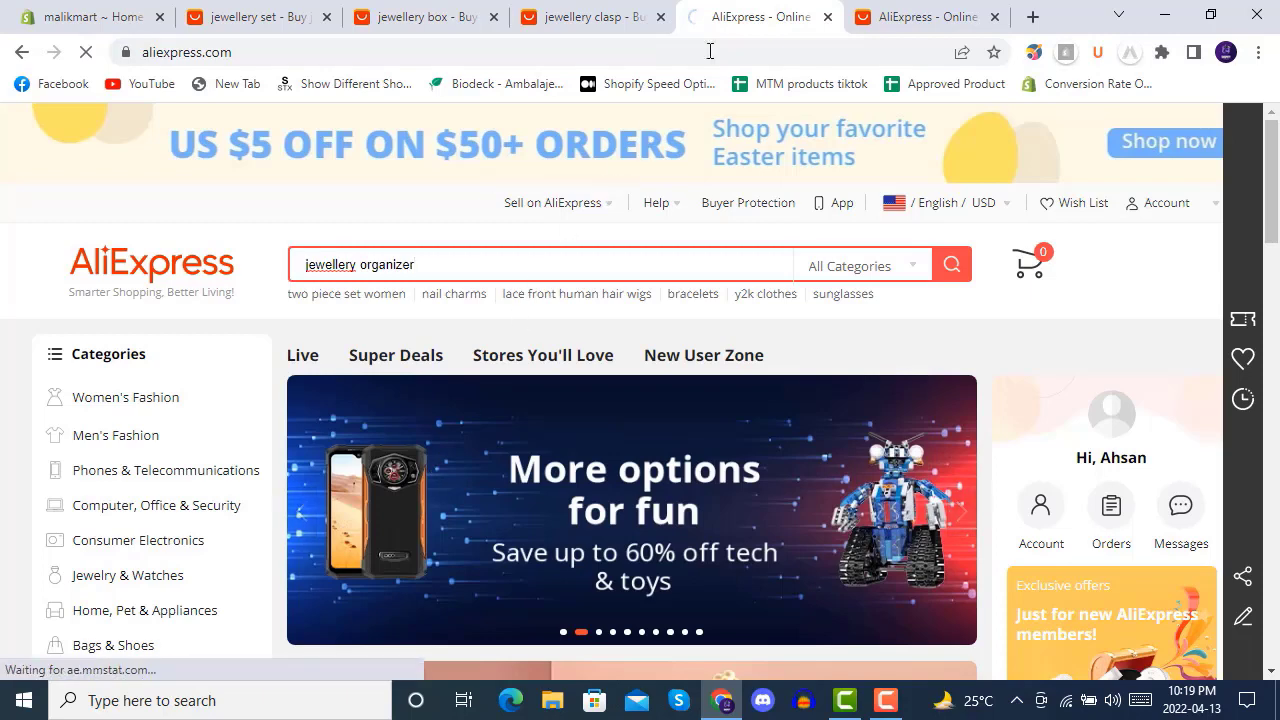
# - Search for "jewellery chain" on the last remaining AliExpress home page
pyautogui.click(922, 17)
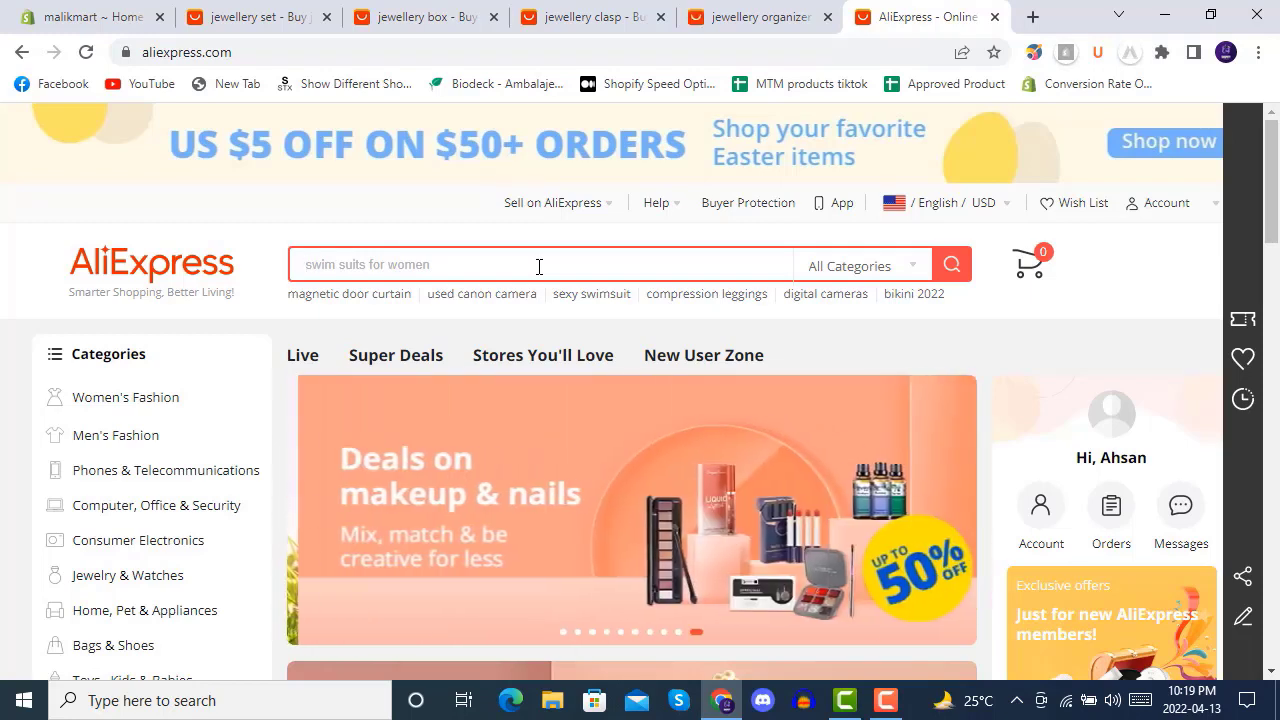
pyautogui.write('jewel')
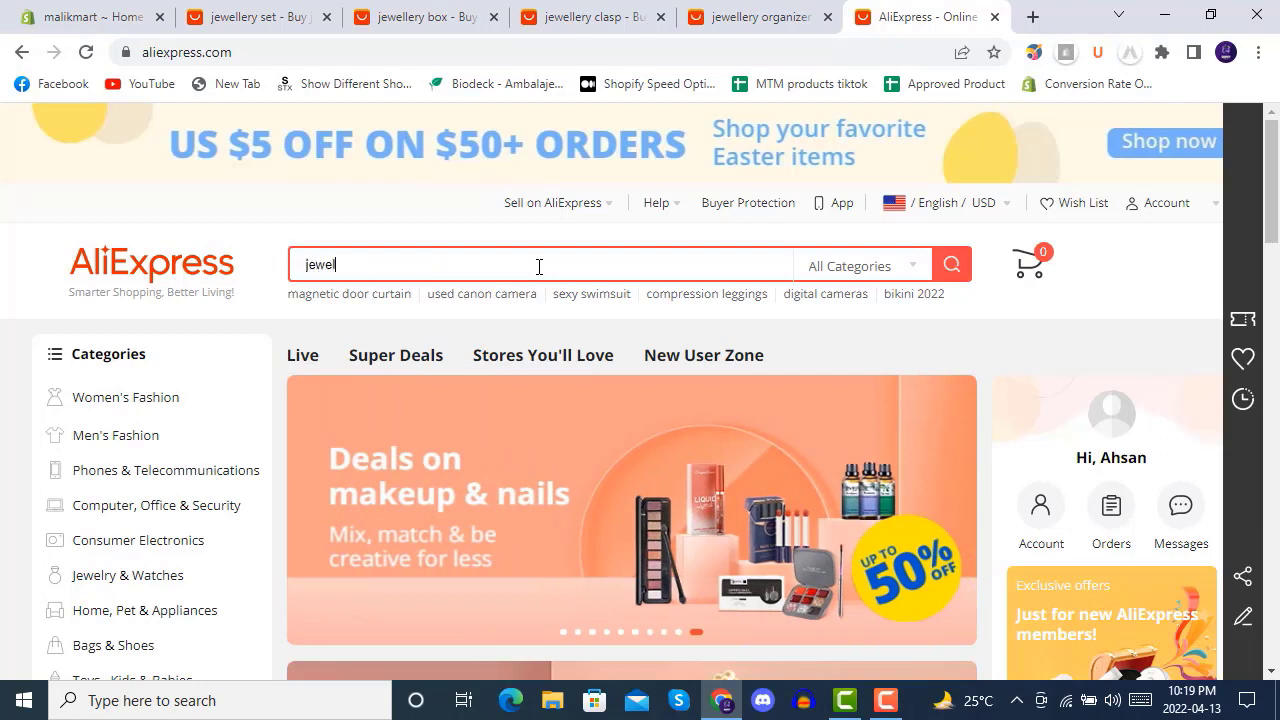
pyautogui.write('e')
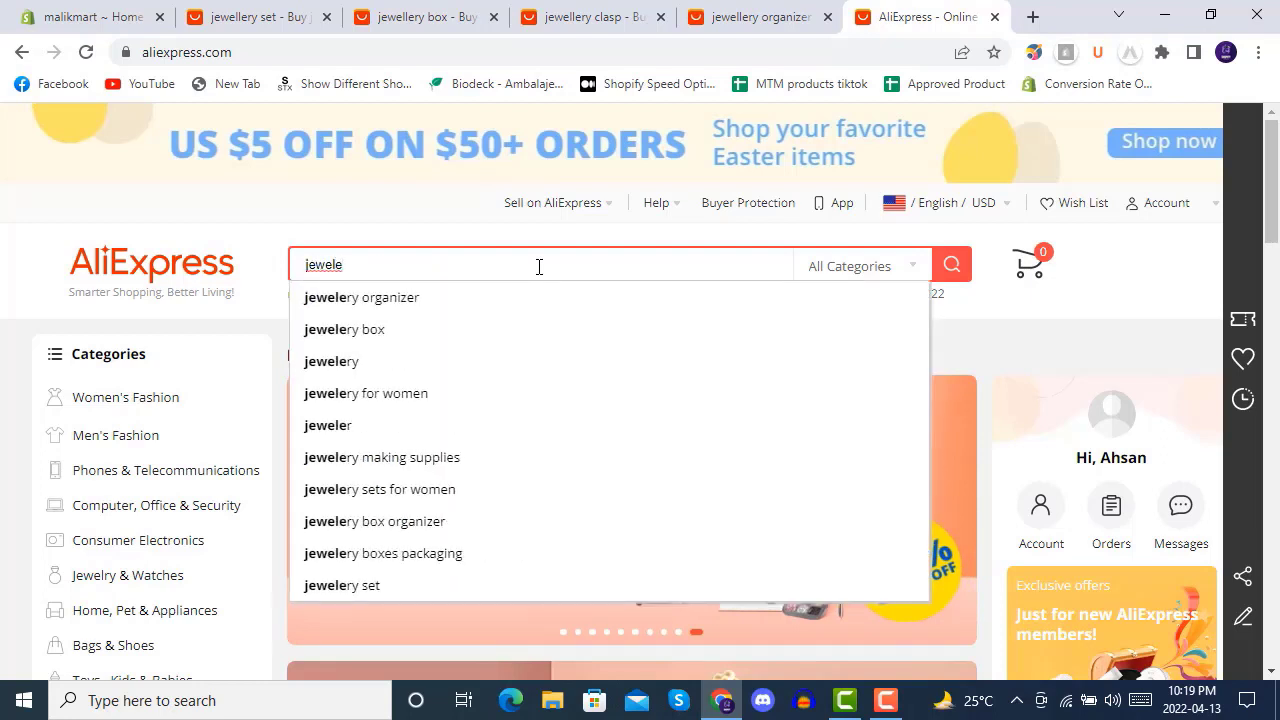
pyautogui.press('BackSpace')
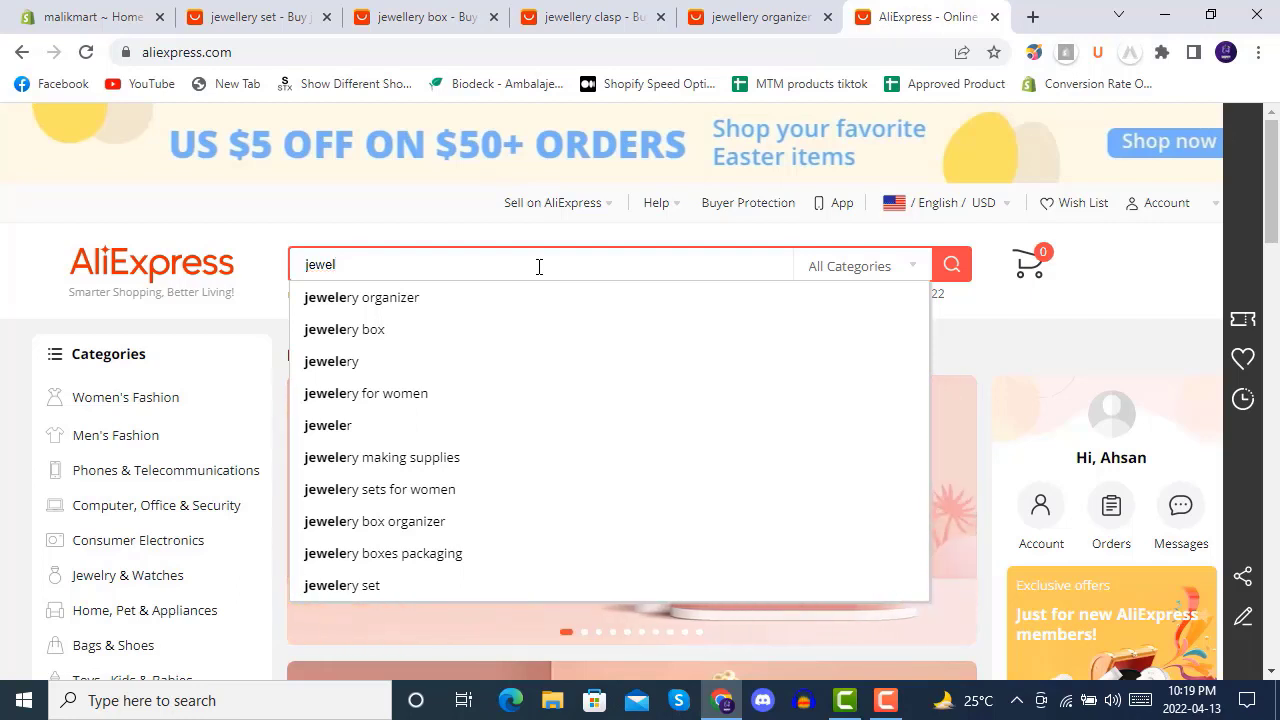
pyautogui.write('lery')
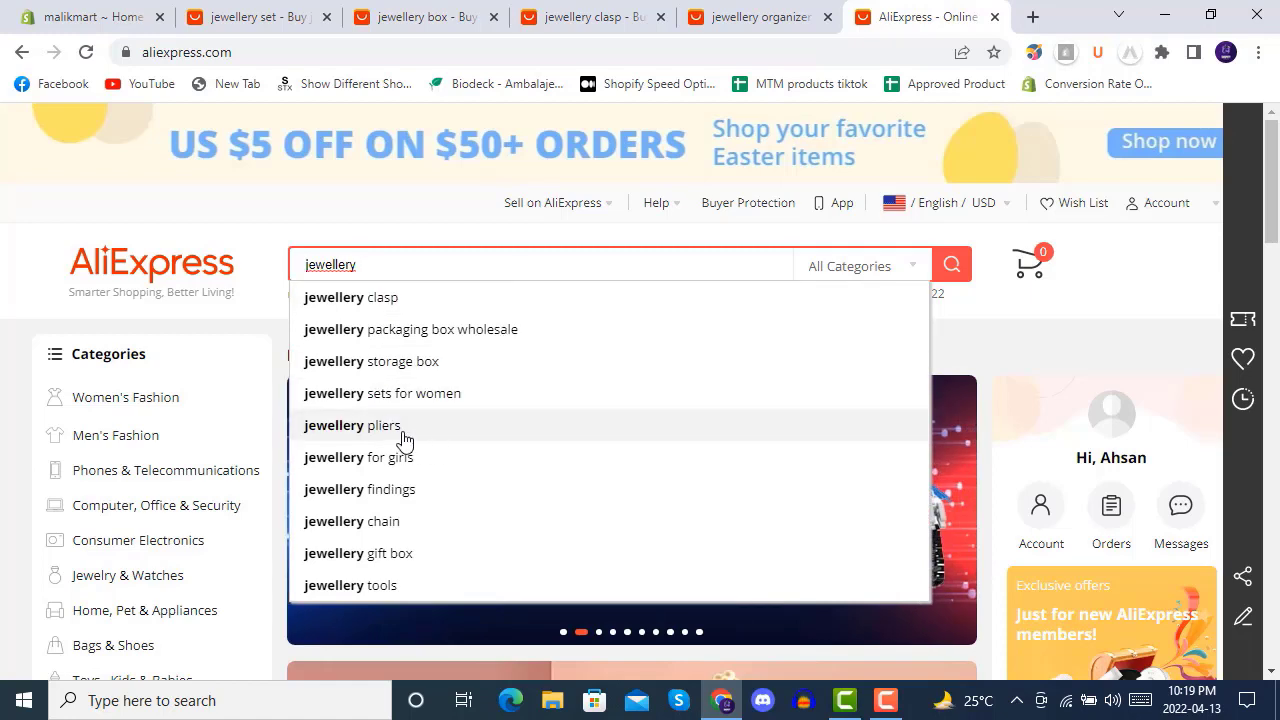
pyautogui.click(423, 521)
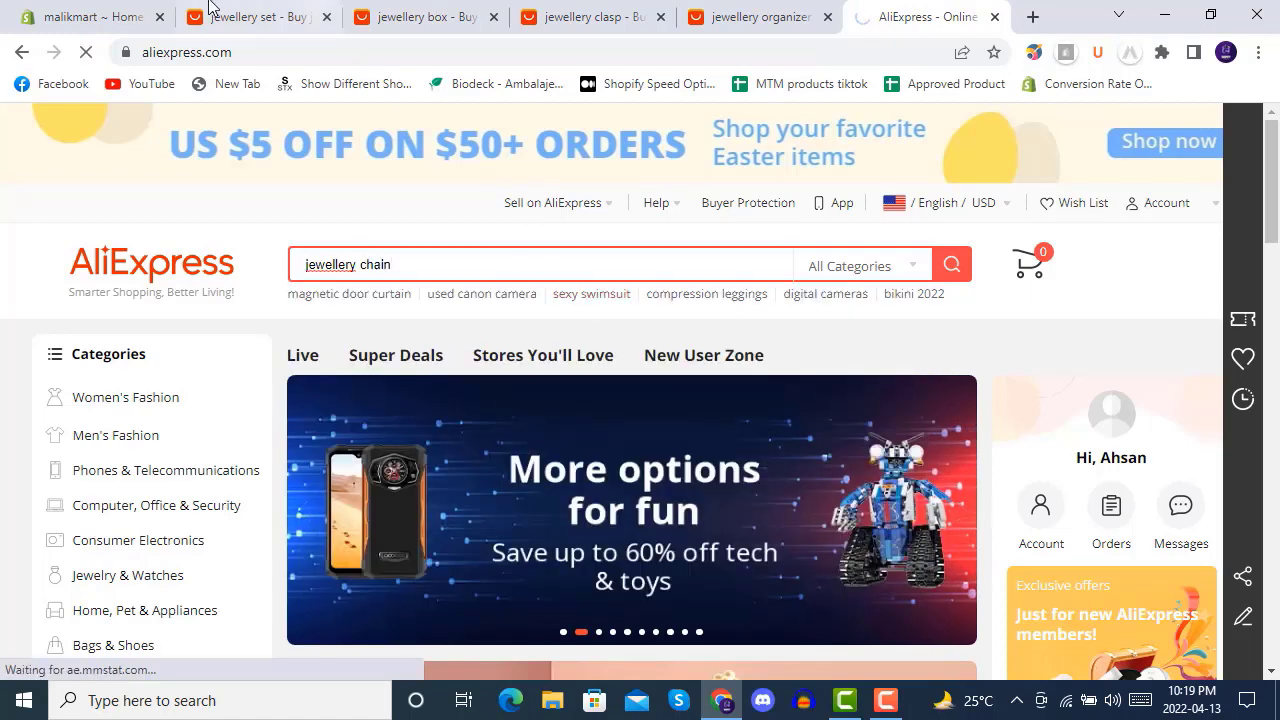
# - Go back to the jewellery set results and inspect the Oberlo import option on the first product
pyautogui.click(268, 16)
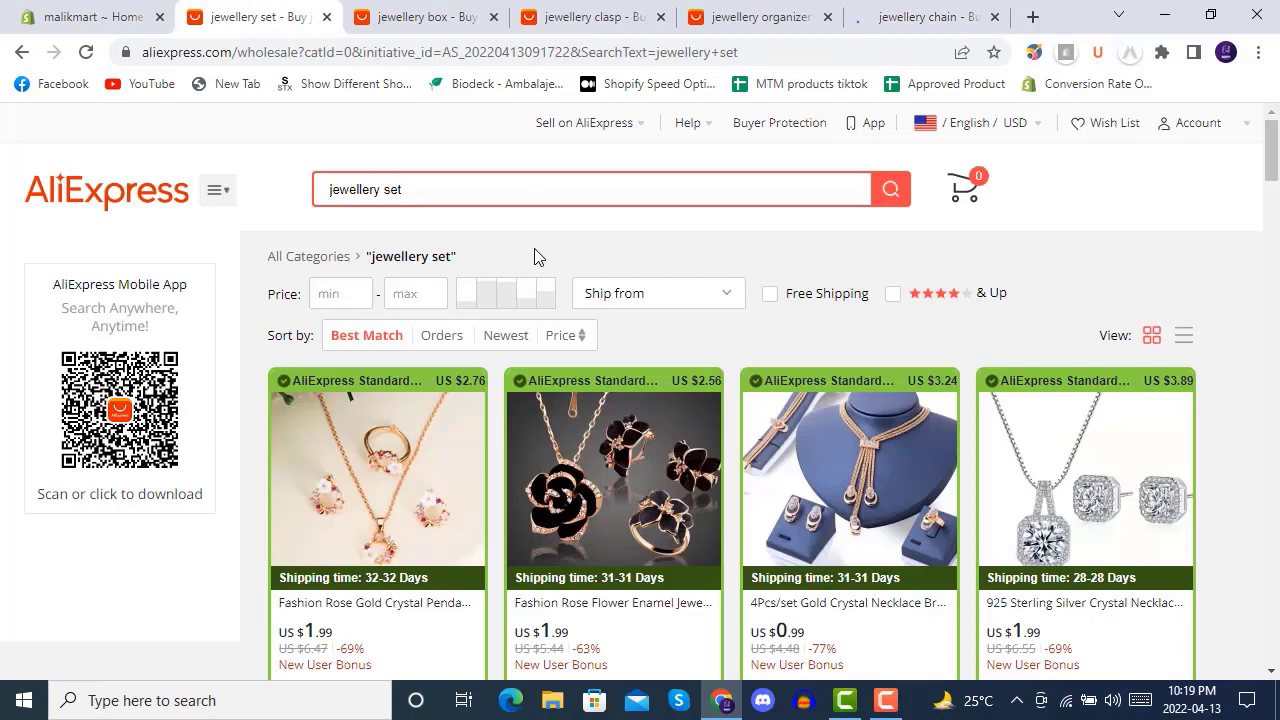
pyautogui.scroll(-1, 534, 250)
pyautogui.moveTo(372, 318)
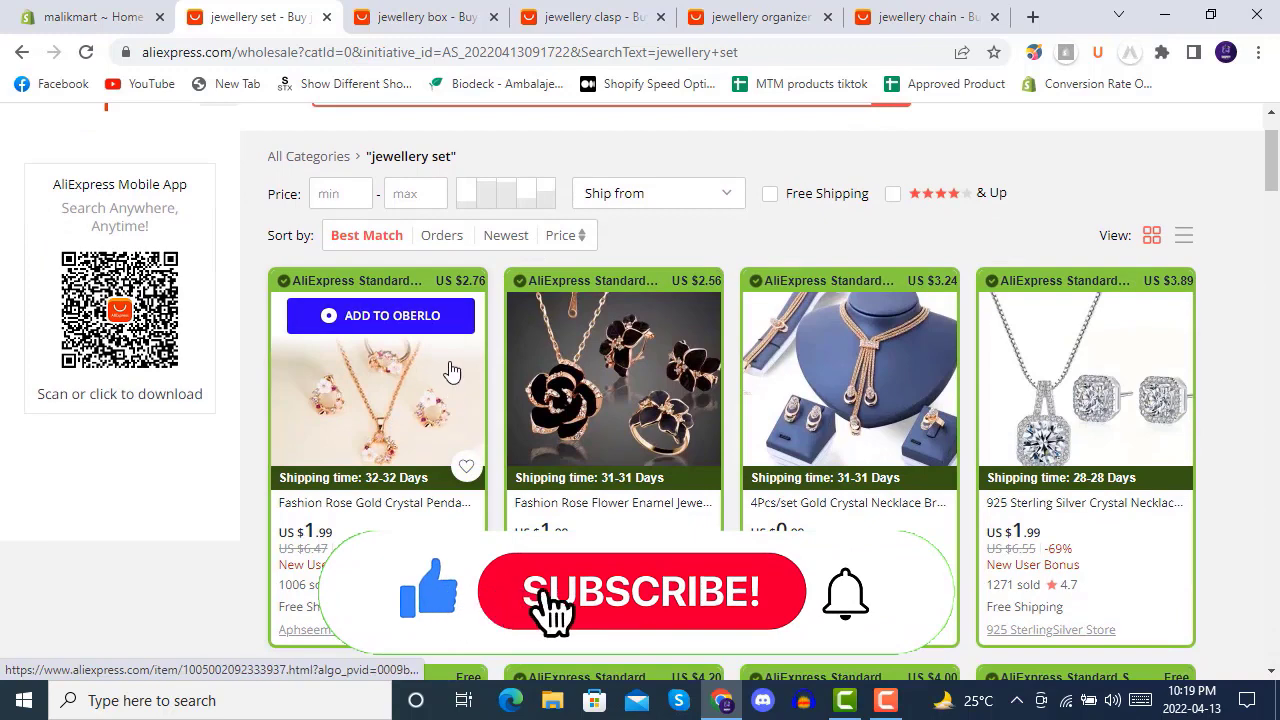
# - Open the Oberlo app from the Shopify store's installed apps and go to its import list
pyautogui.click(100, 27)
pyautogui.click(48, 322)
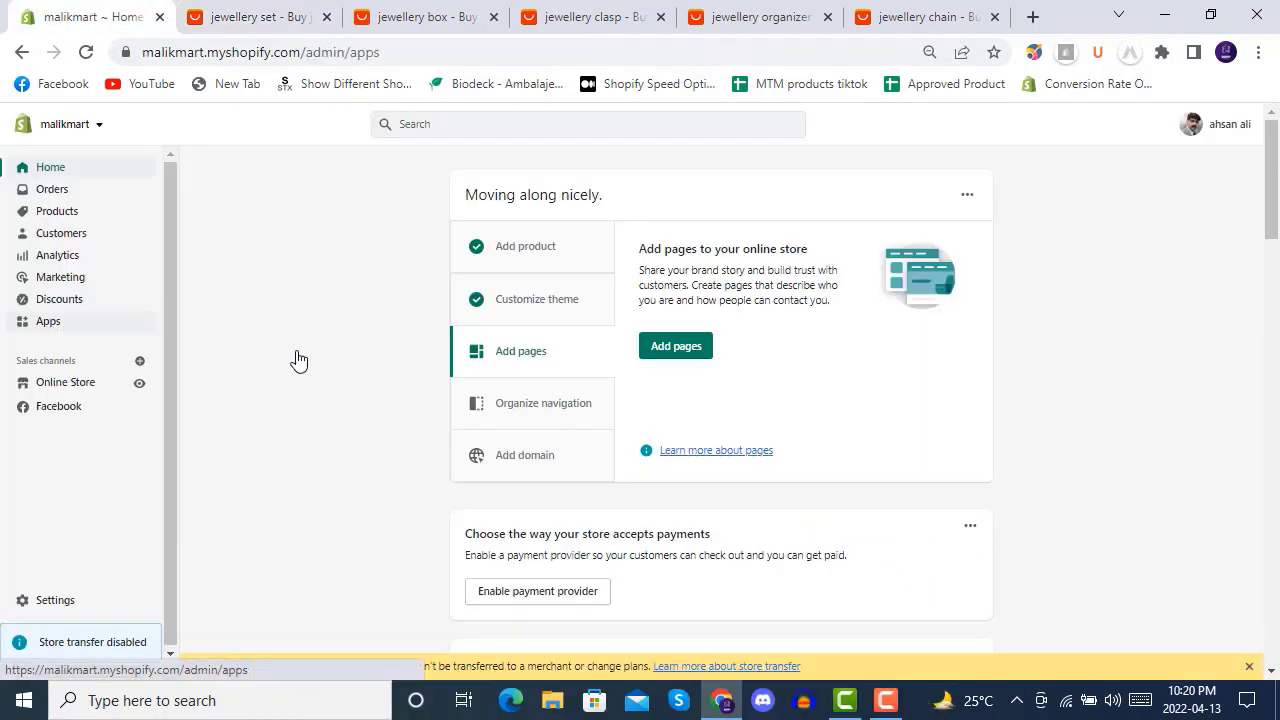
pyautogui.scroll(-1, 520, 360)
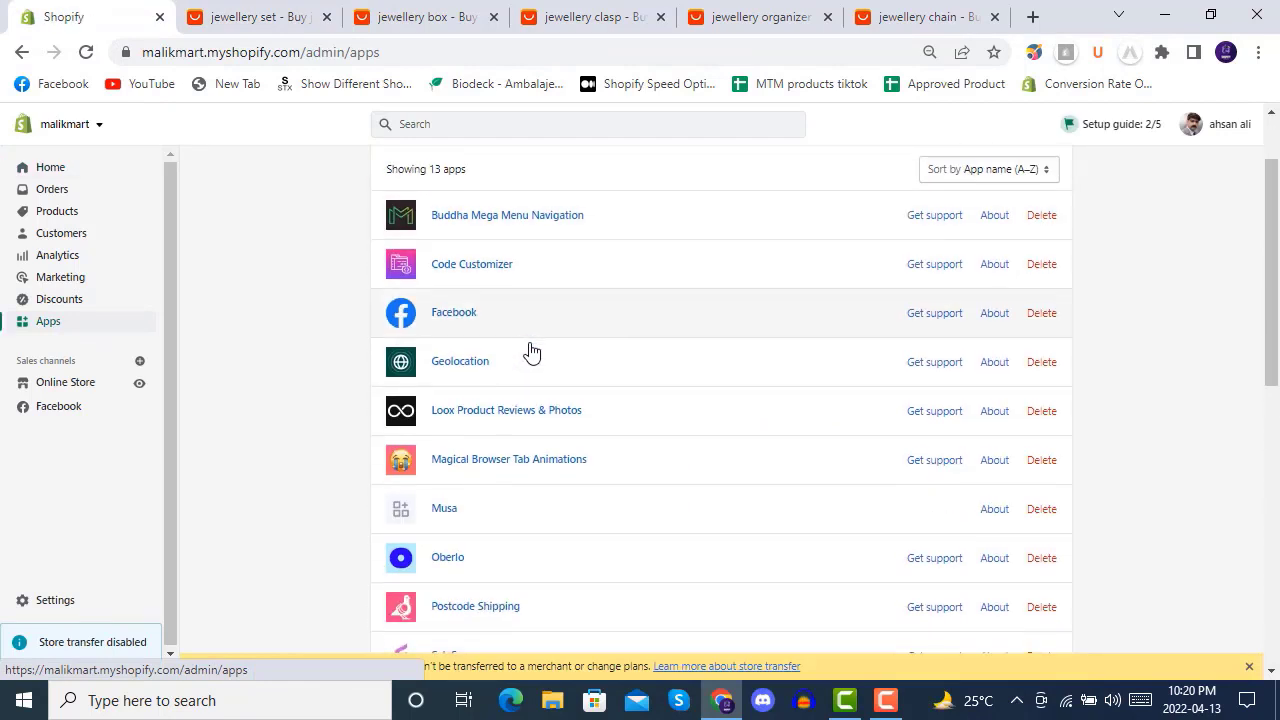
pyautogui.click(482, 565)
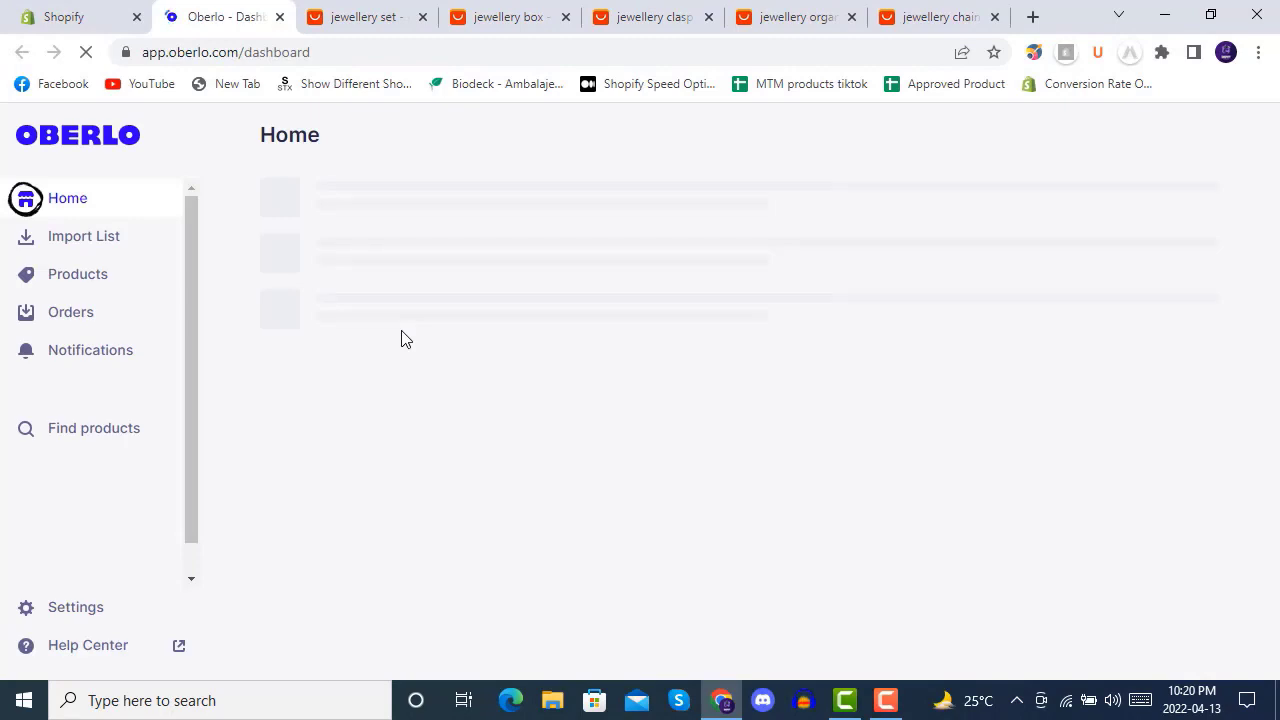
pyautogui.click(360, 17)
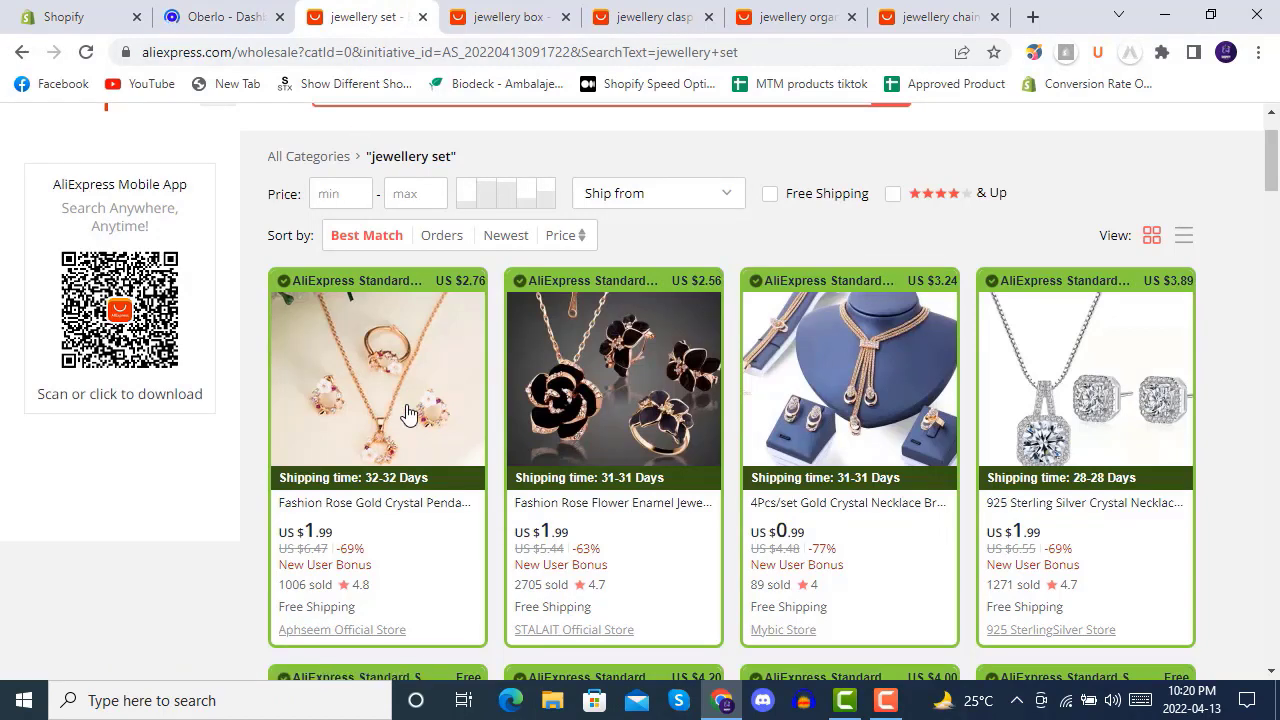
pyautogui.click(210, 17)
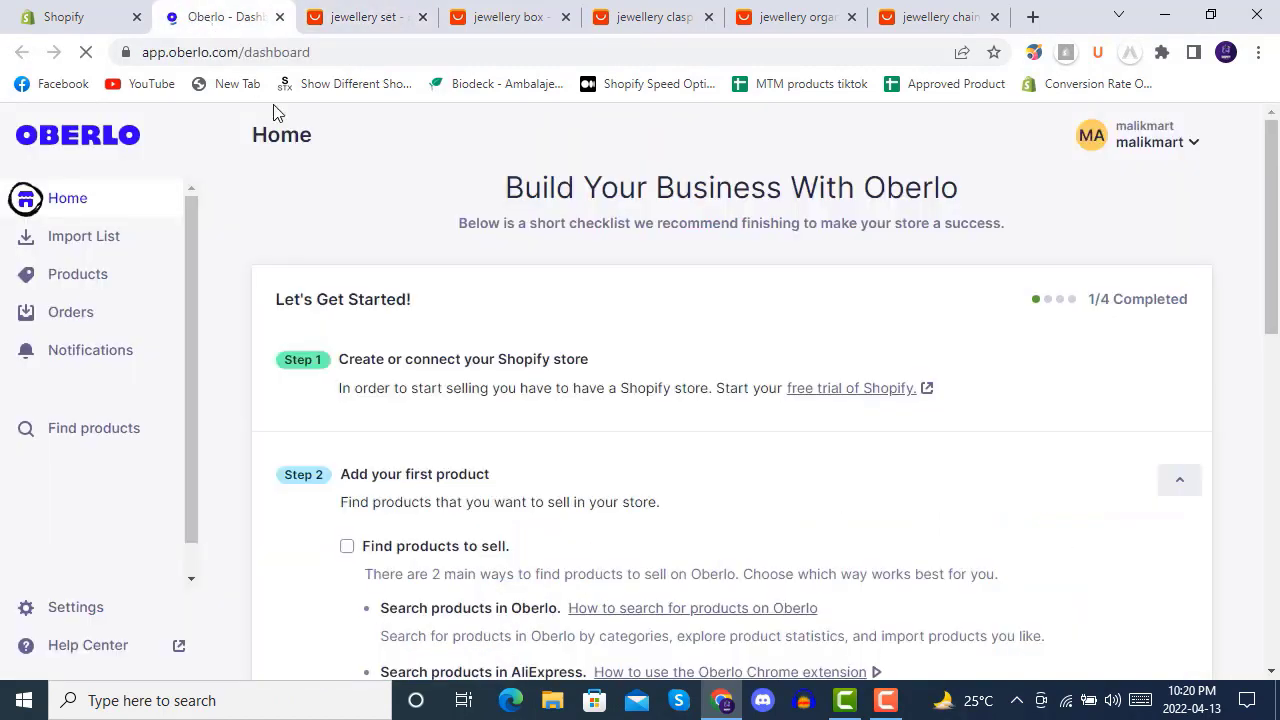
pyautogui.click(119, 253)
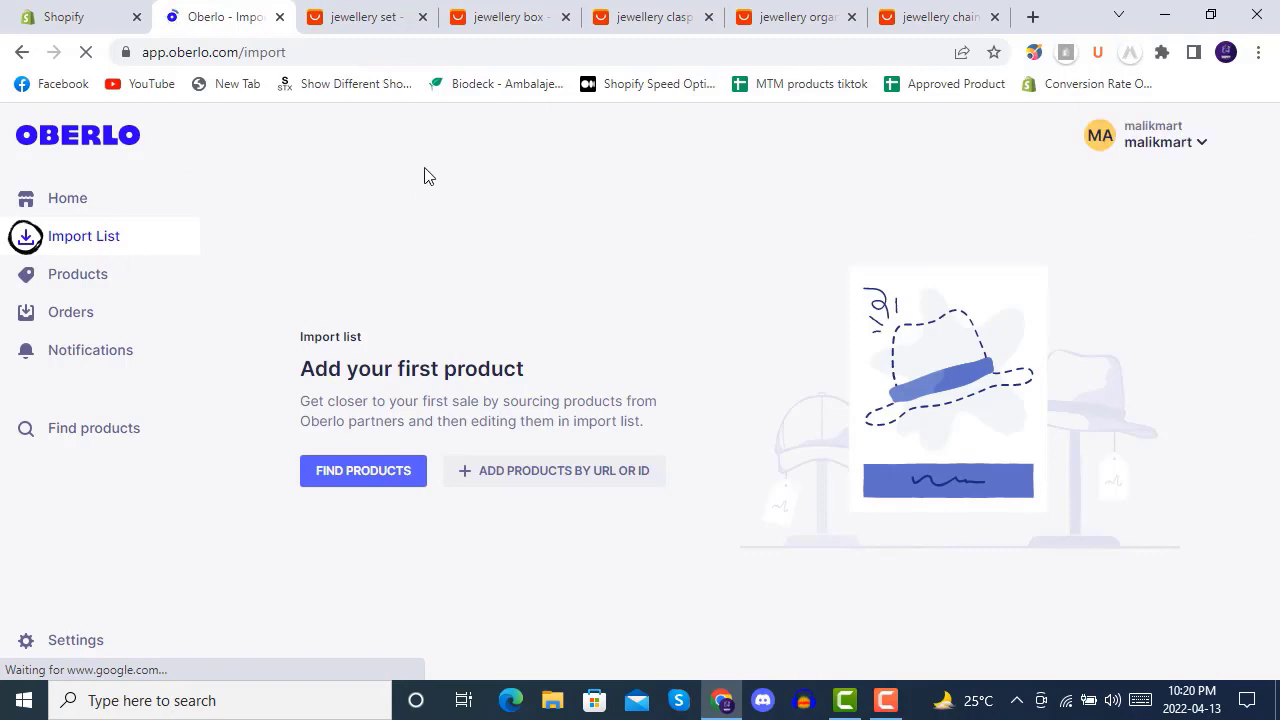
# - Add the Fashion Rose Gold Crystal and Fashion Rose Flower Enamel sets from the jewellery set results to Oberlo
pyautogui.click(340, 22)
pyautogui.moveTo(377, 360)
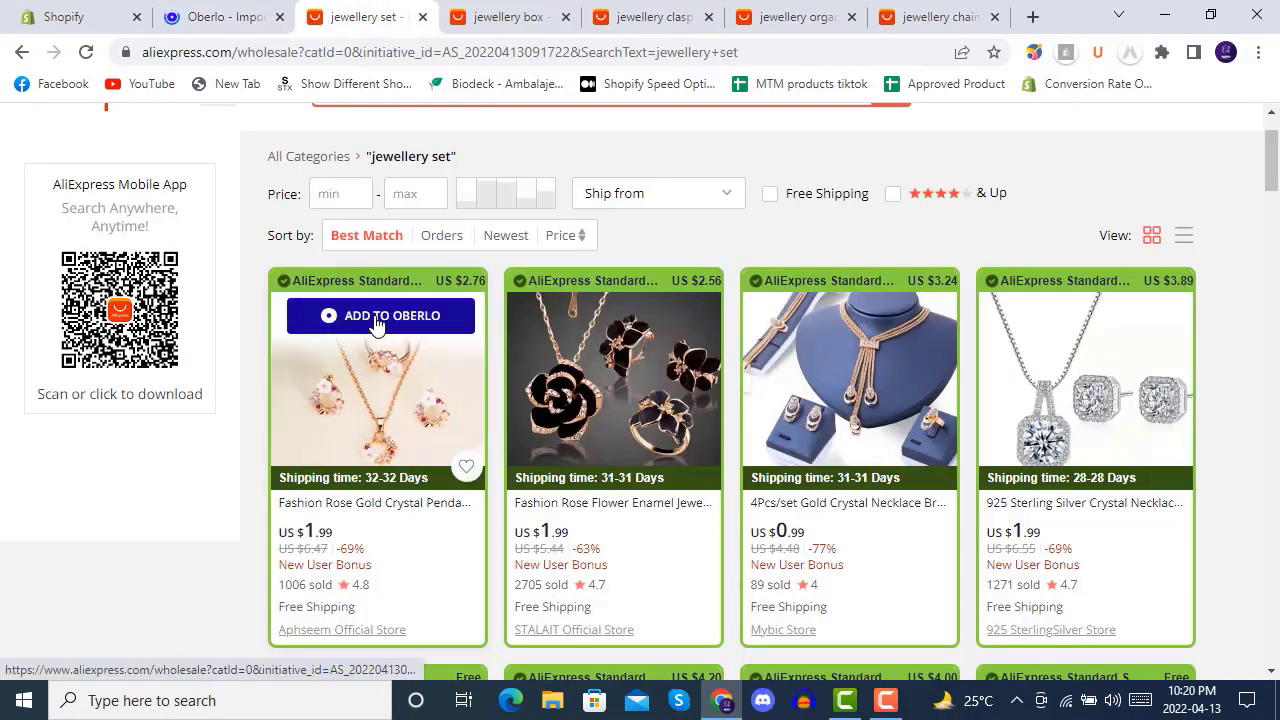
pyautogui.click(388, 318)
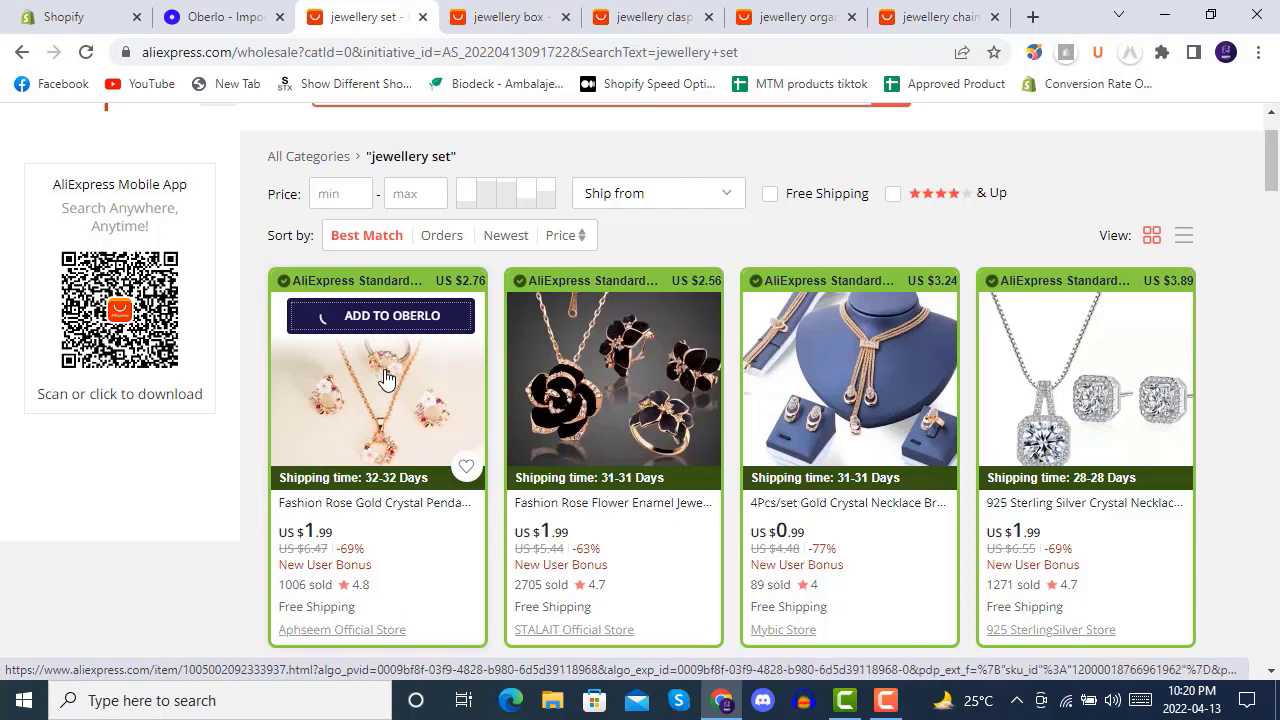
pyautogui.moveTo(608, 343)
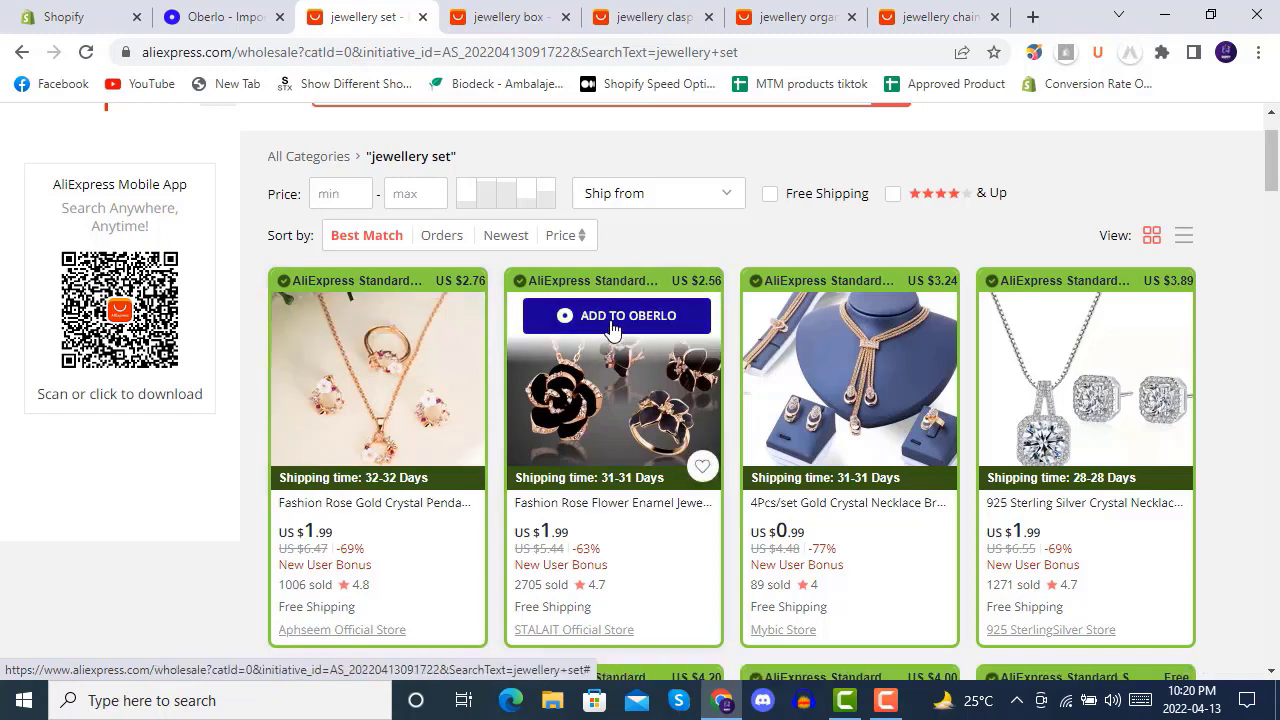
pyautogui.click(620, 318)
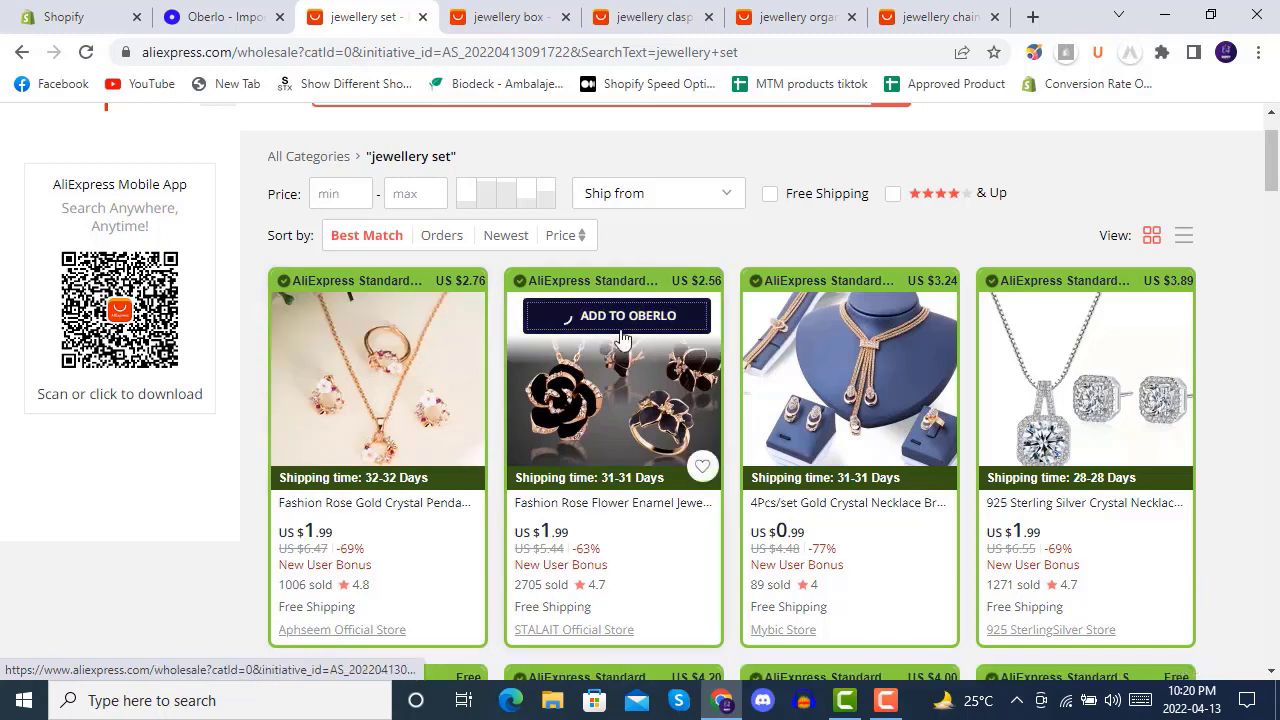
# - Add the 4Pcs/set Gold Crystal Necklace and the 925 Sterling Silver Crystal Necklace from the same results to Oberlo
pyautogui.moveTo(1063, 355)
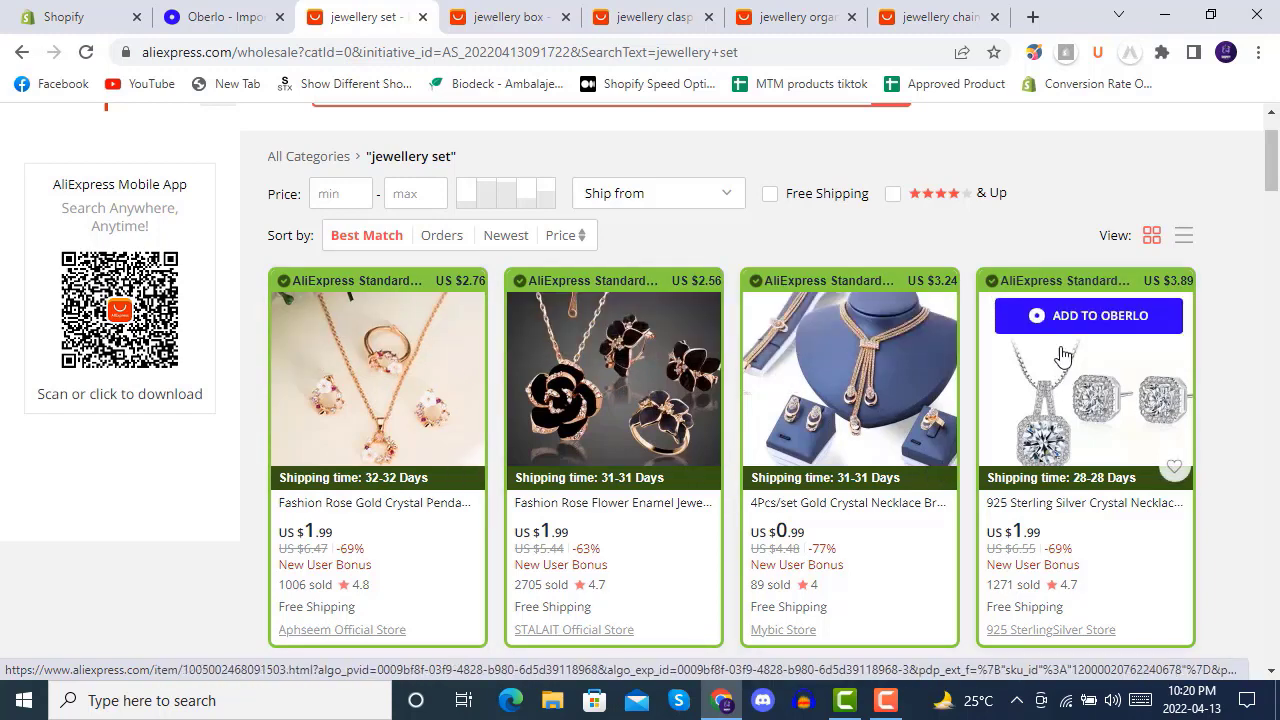
pyautogui.moveTo(656, 370)
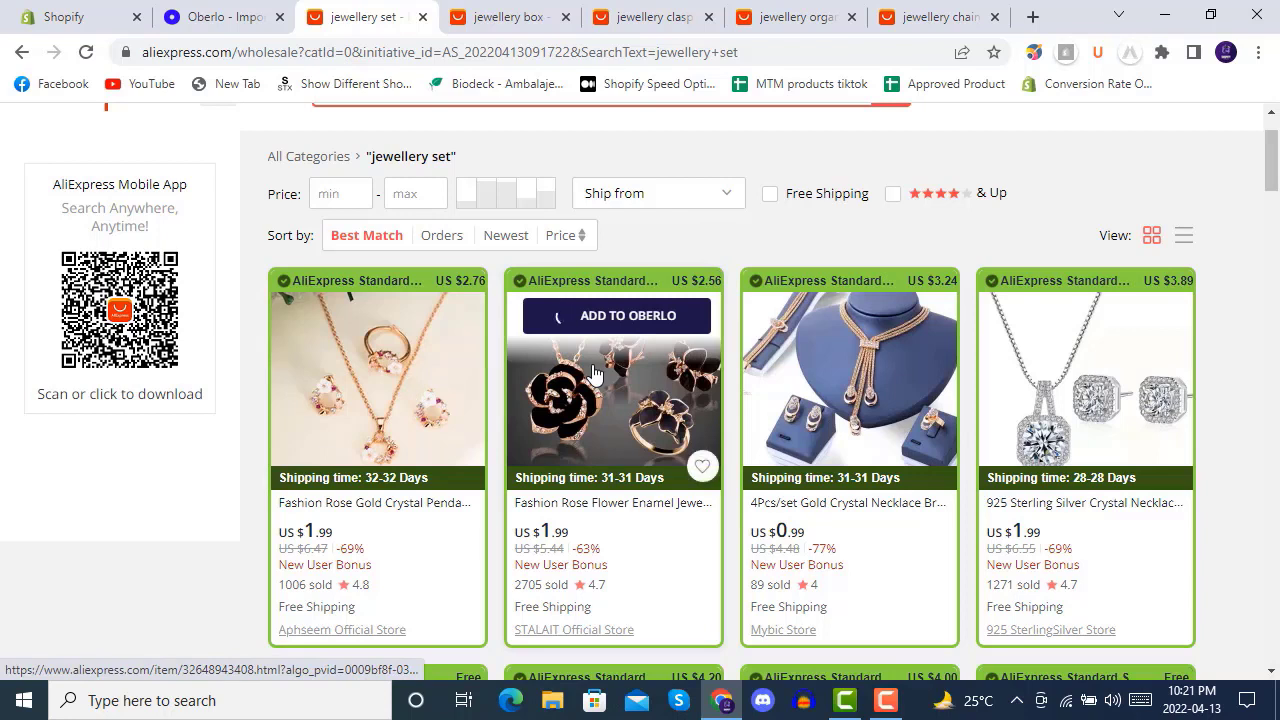
pyautogui.moveTo(429, 373)
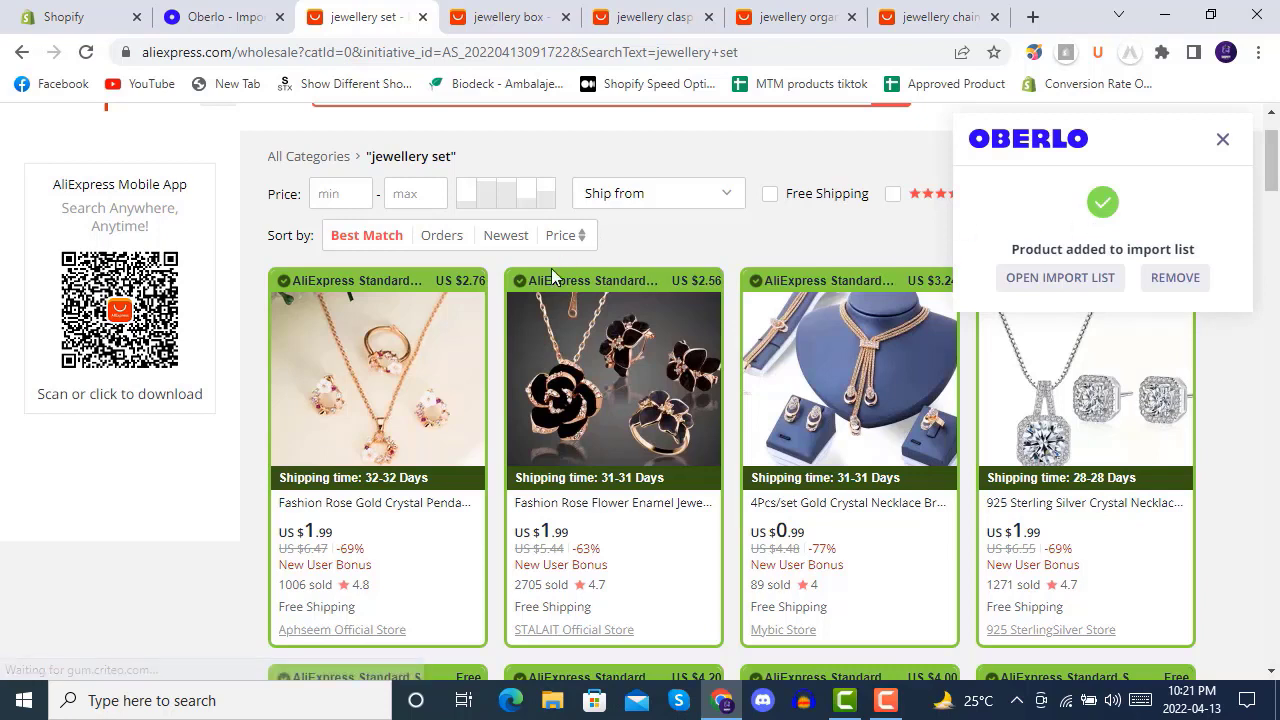
pyautogui.moveTo(408, 400)
pyautogui.moveTo(1108, 392)
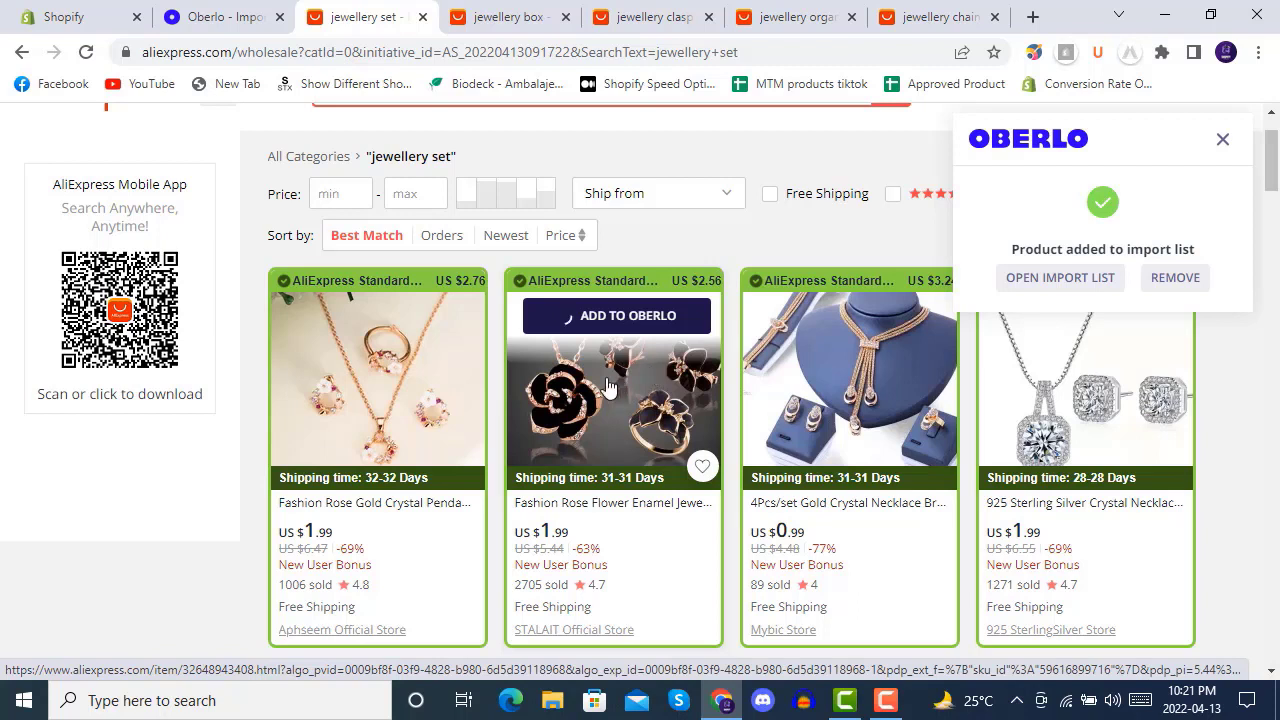
pyautogui.click(1075, 320)
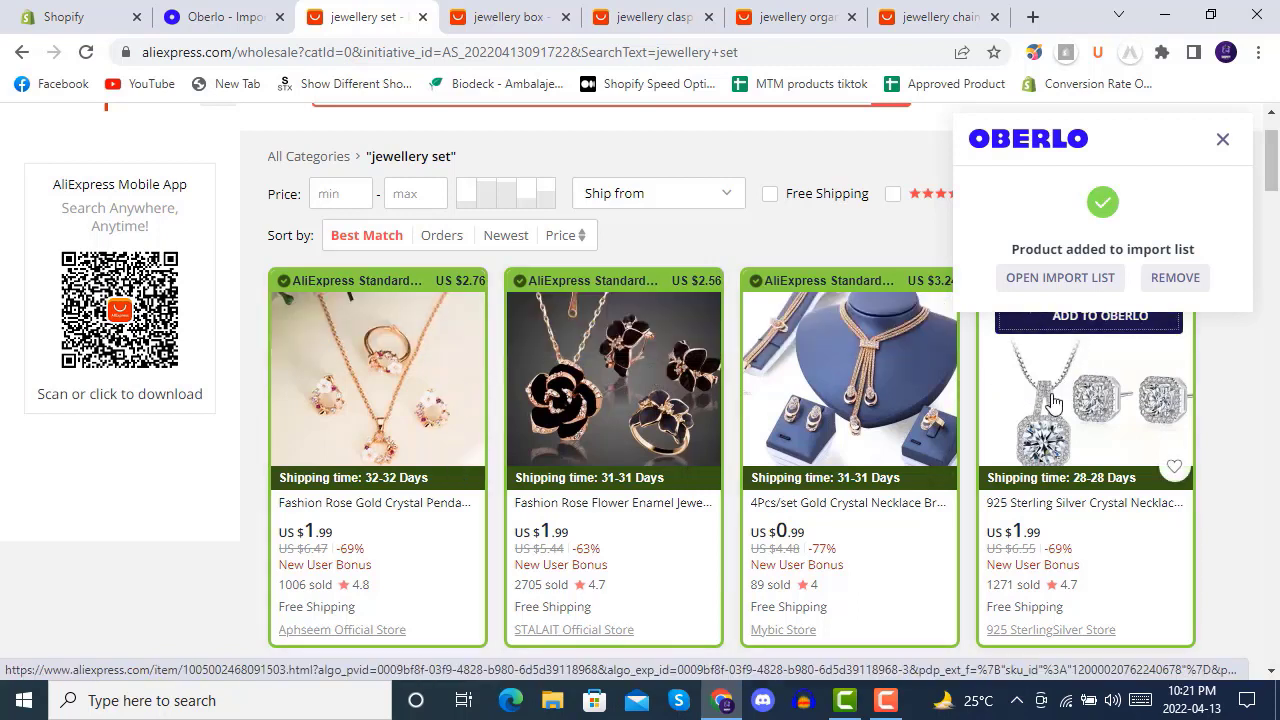
# - Refresh Oberlo's import list and review the jewellery products added to it
pyautogui.click(234, 20)
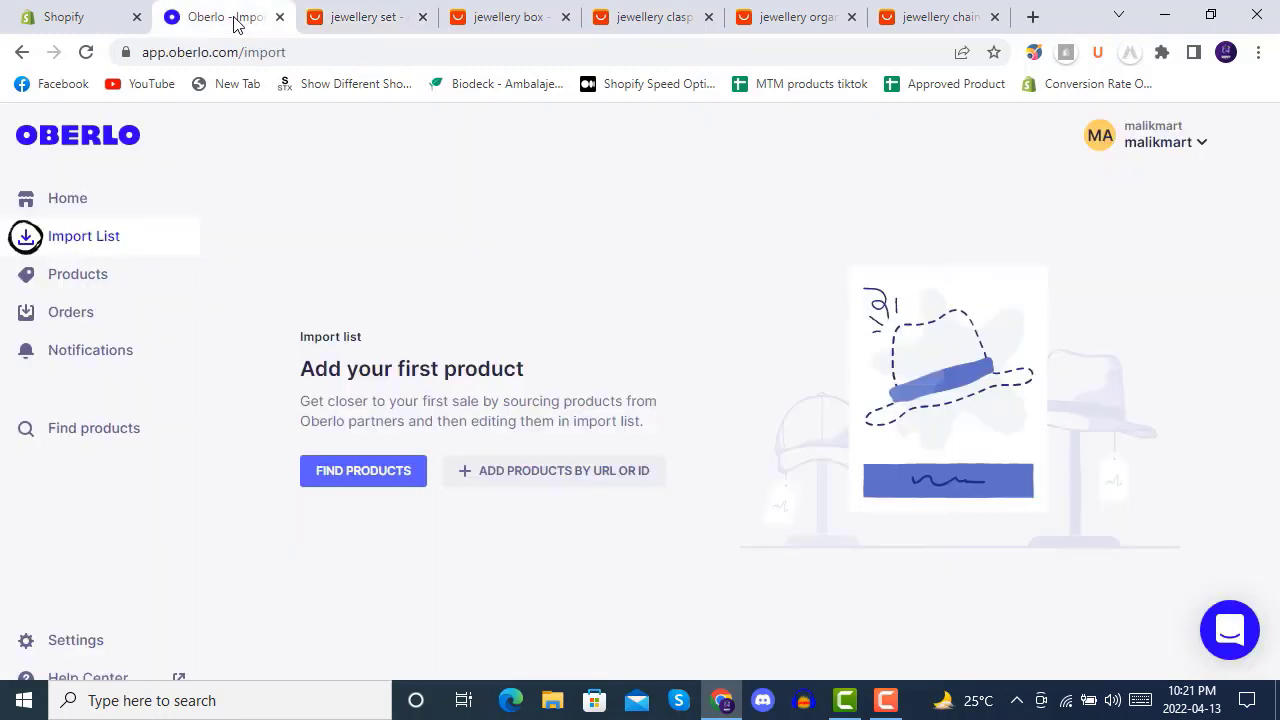
pyautogui.click(87, 203)
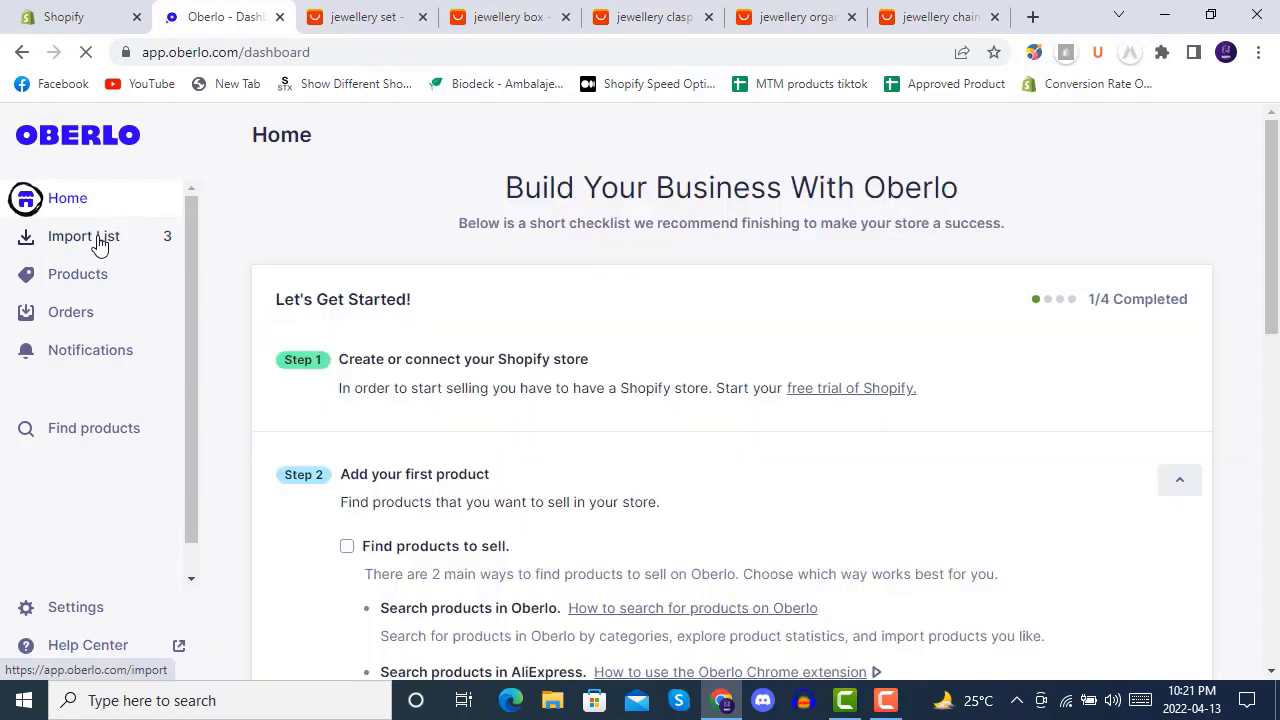
pyautogui.click(98, 244)
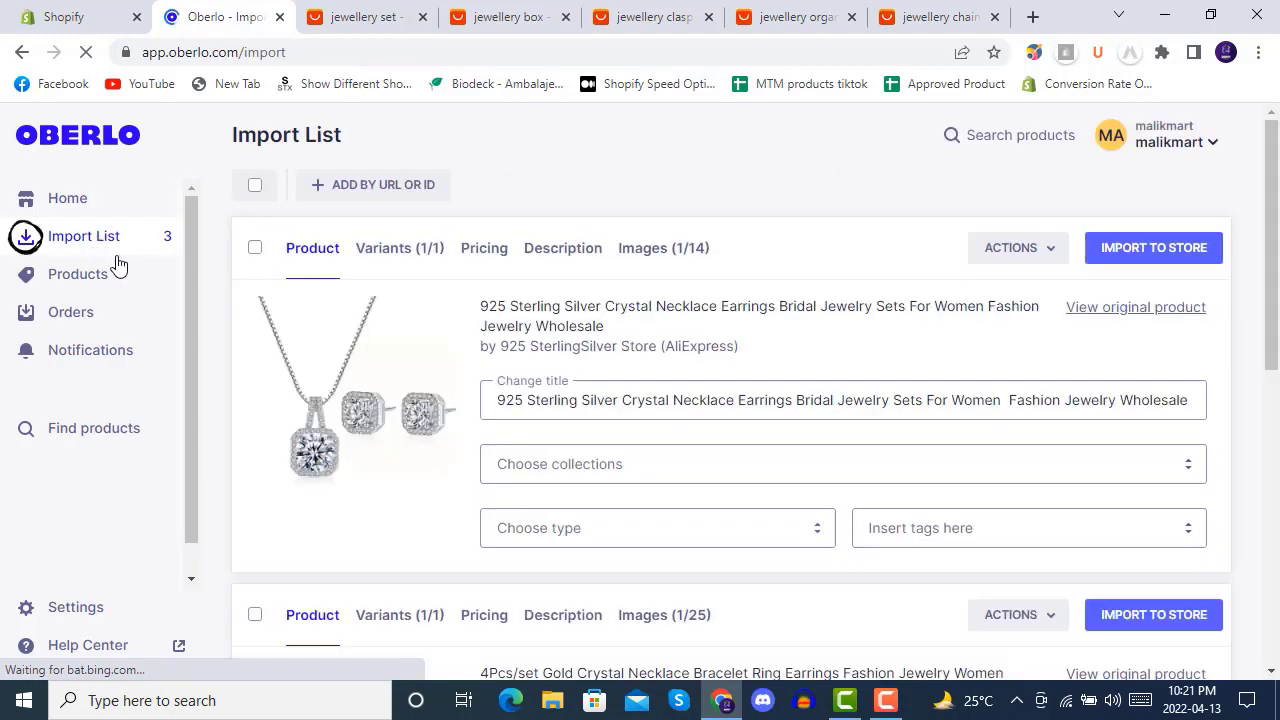
pyautogui.scroll(-3, 388, 333)
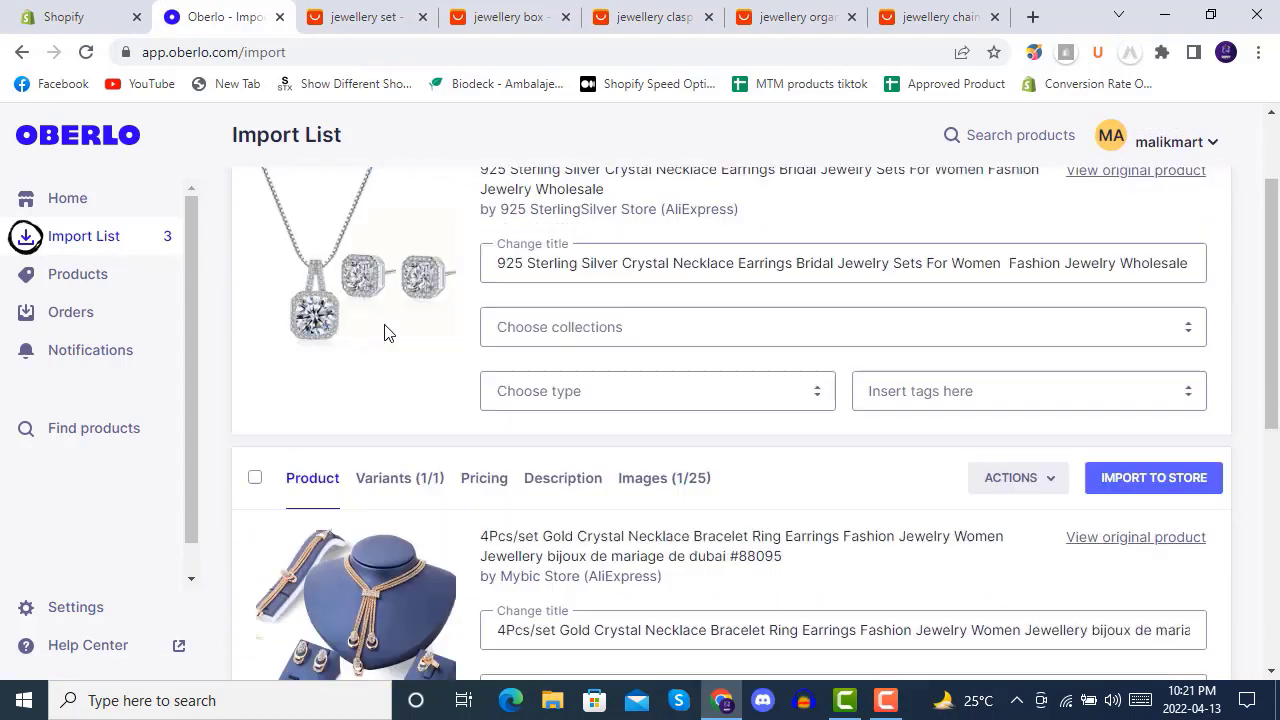
pyautogui.scroll(-3, 394, 420)
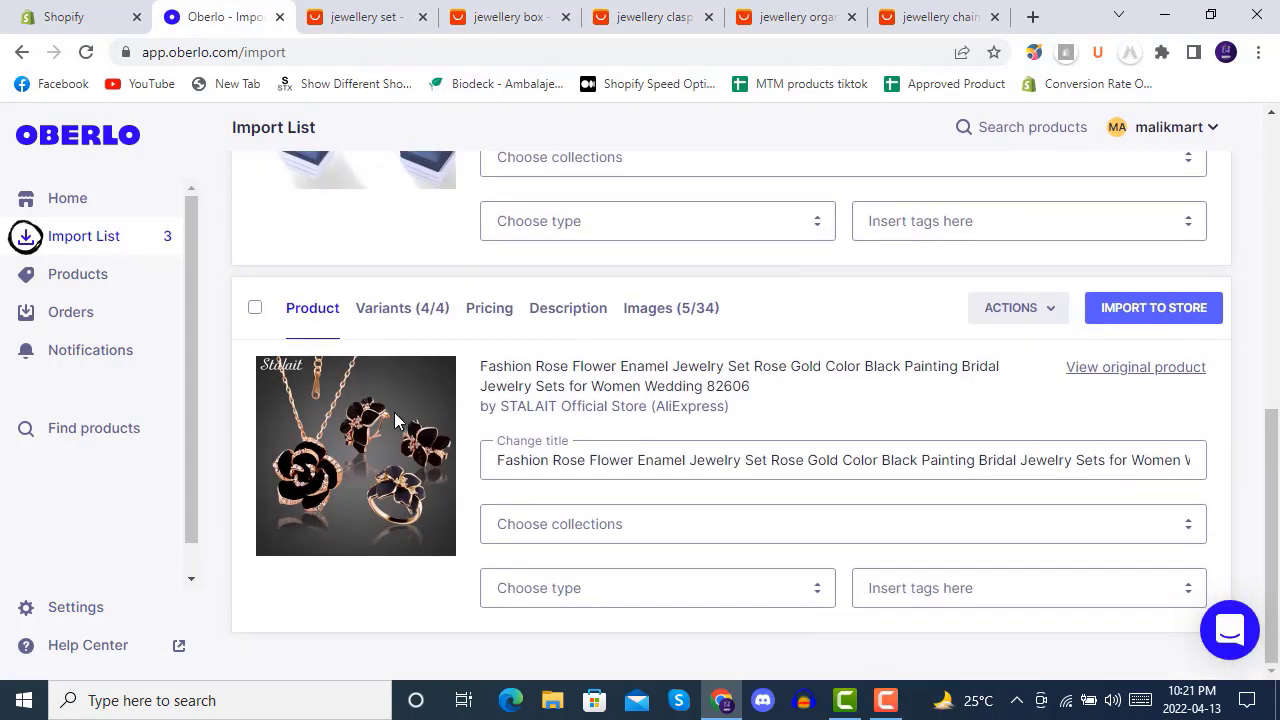
# - Return to the jewellery set results and dismiss the Oberlo notification
pyautogui.click(360, 20)
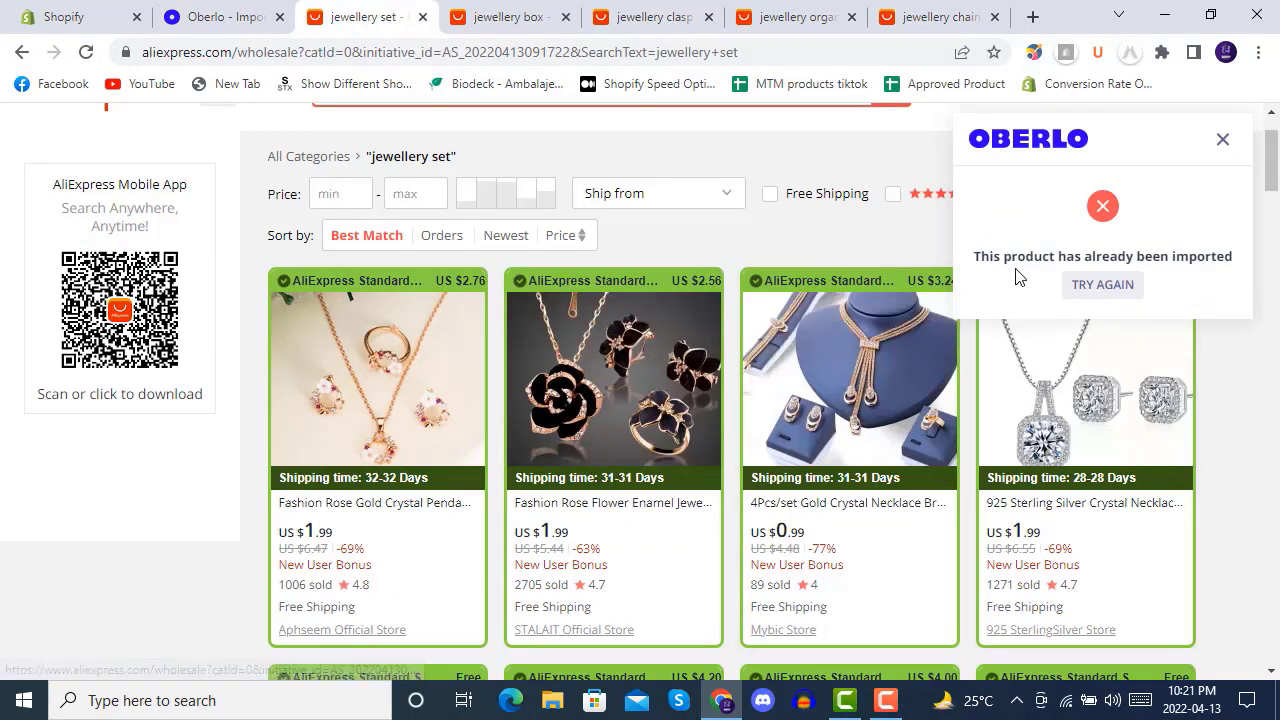
pyautogui.moveTo(888, 370)
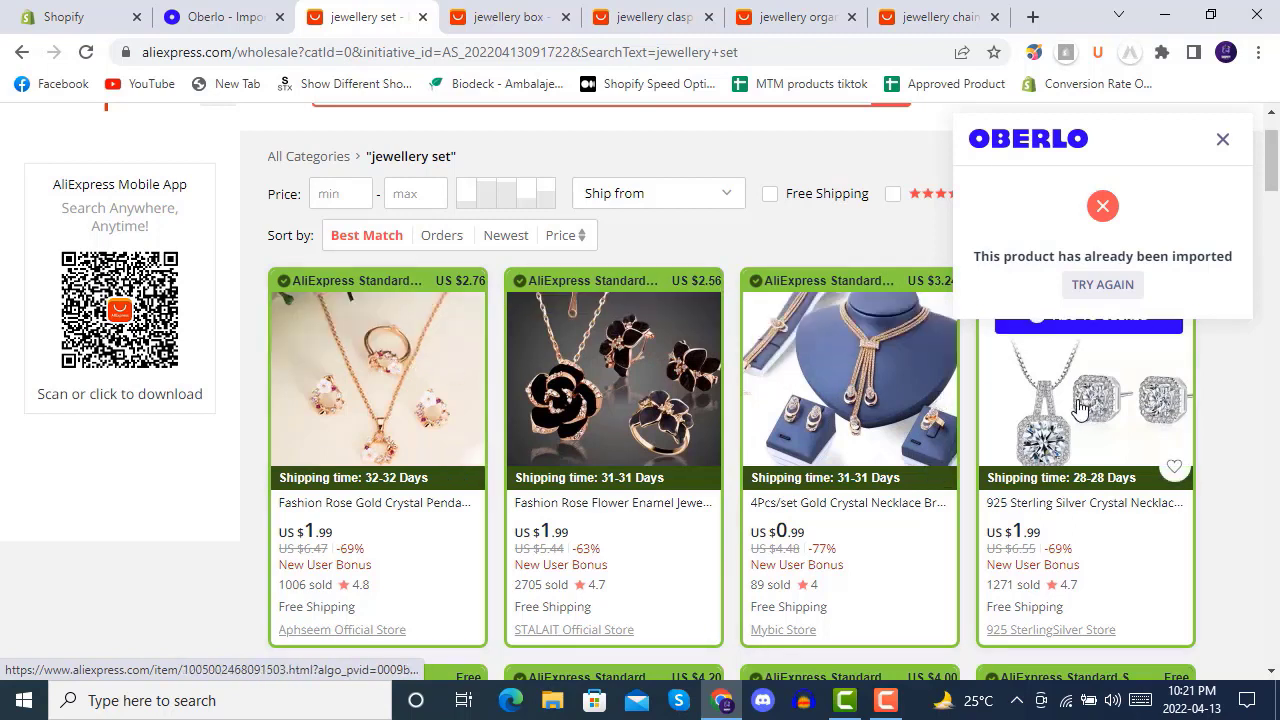
pyautogui.click(1222, 141)
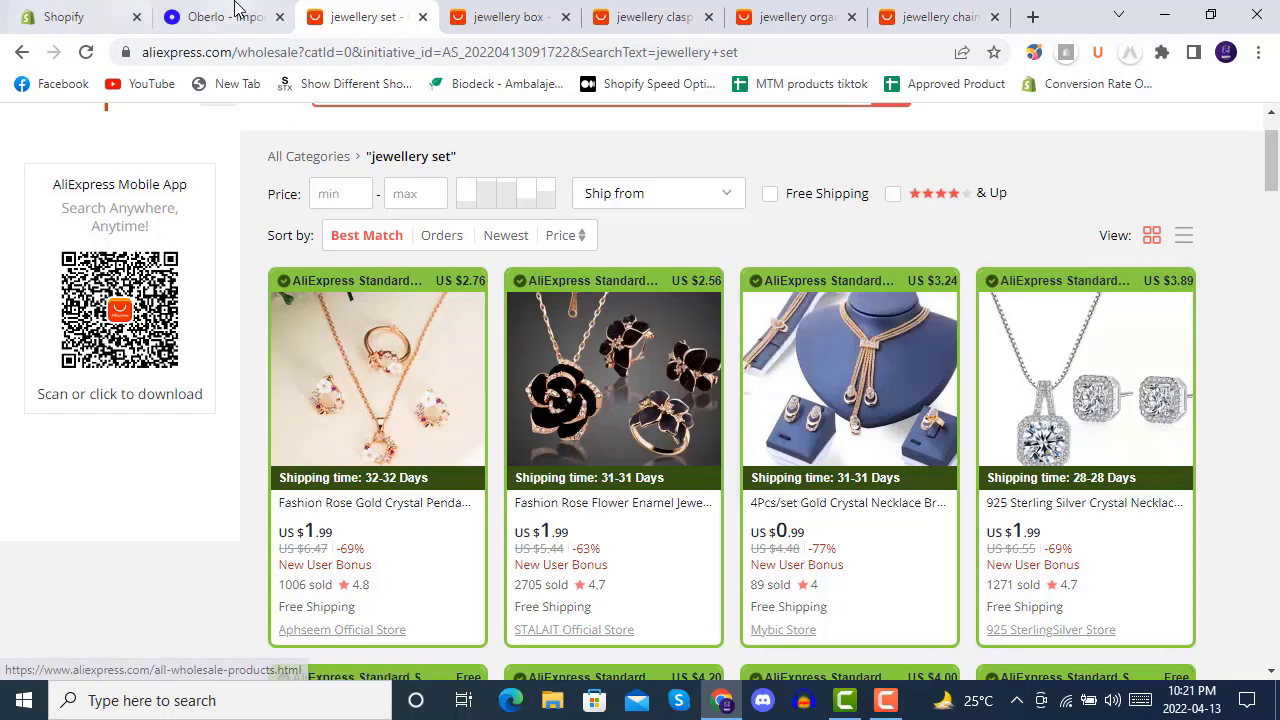
# - Reload Oberlo's import list and compare its products with the jewellery set results on AliExpress
pyautogui.click(235, 8)
pyautogui.click(88, 208)
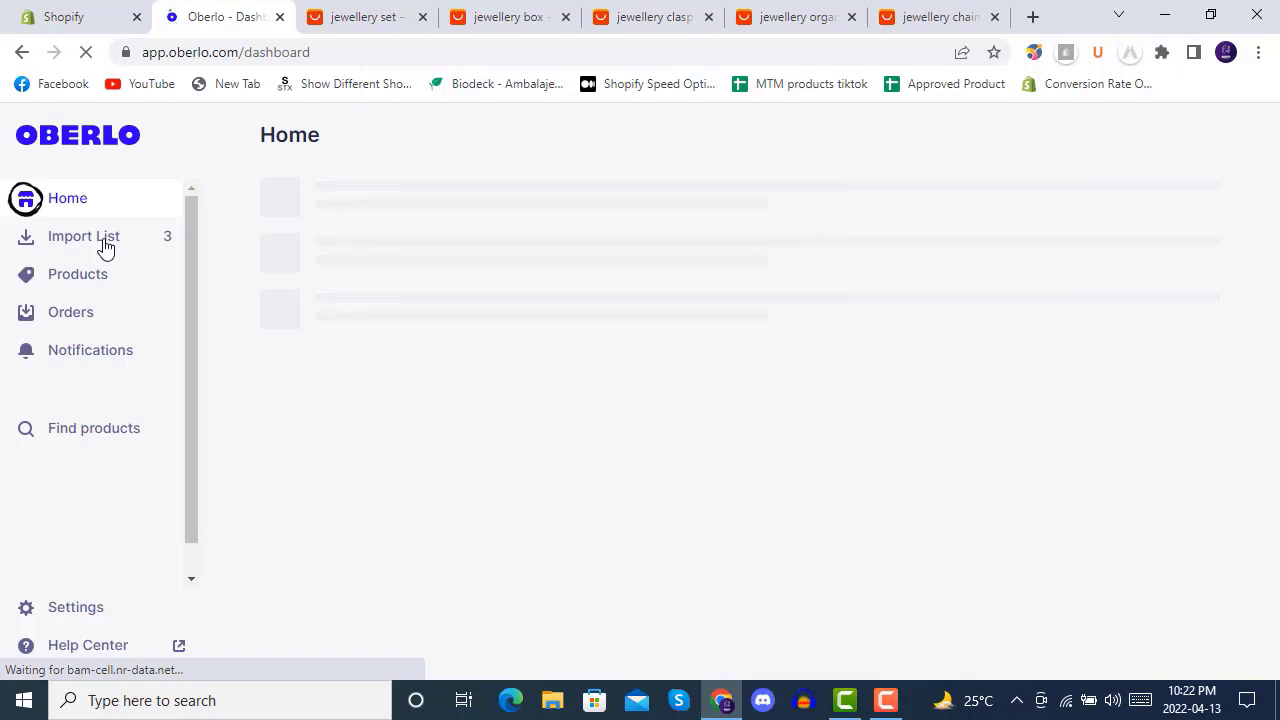
pyautogui.click(104, 247)
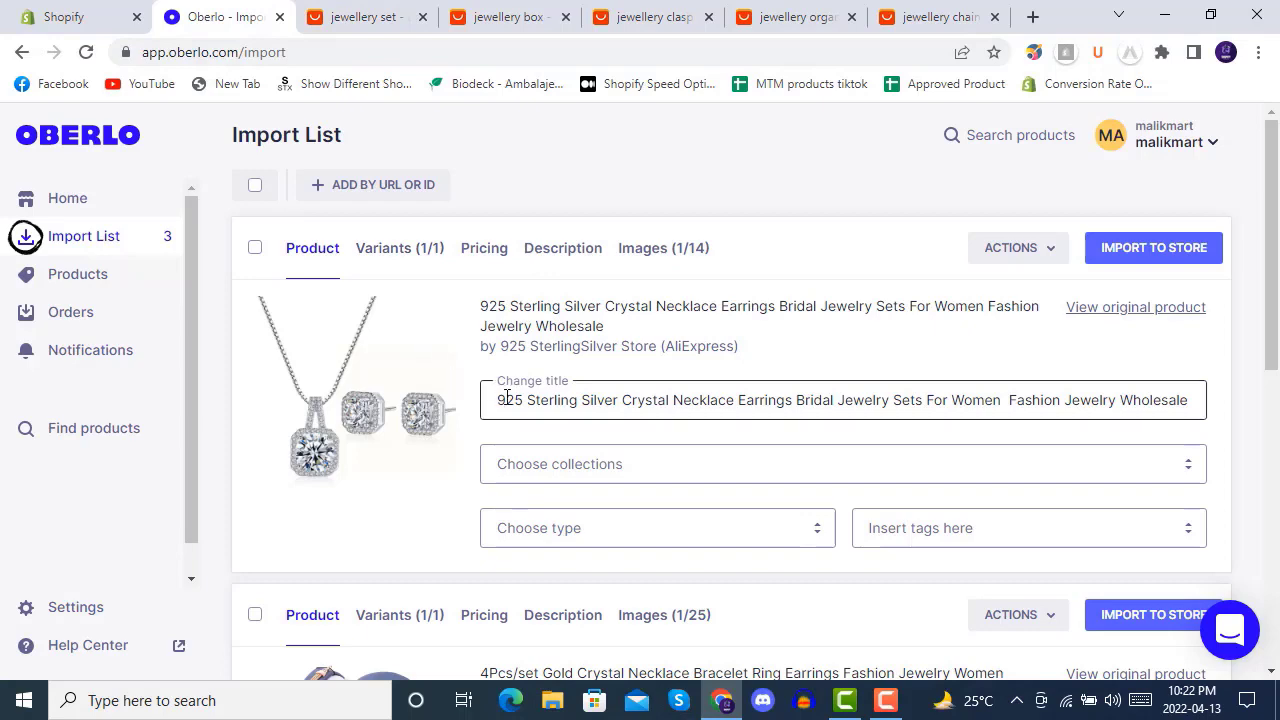
pyautogui.scroll(-4, 503, 403)
pyautogui.scroll(-3, 503, 395)
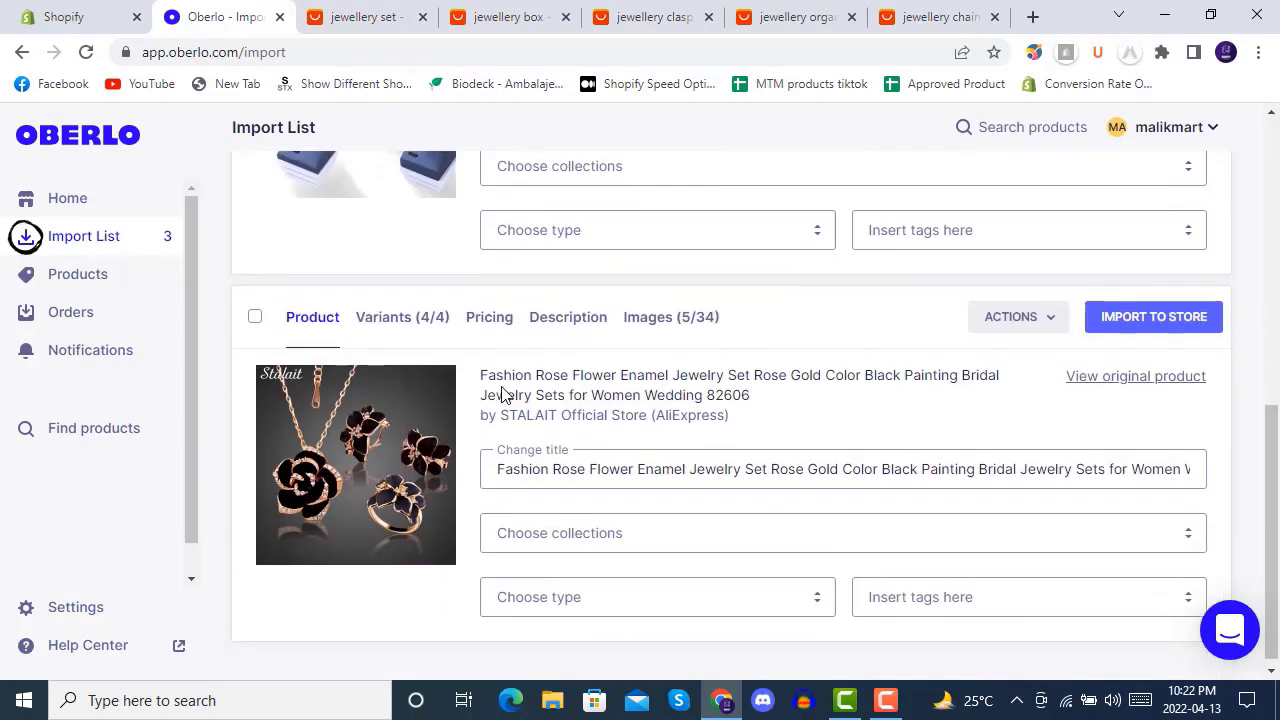
pyautogui.click(360, 18)
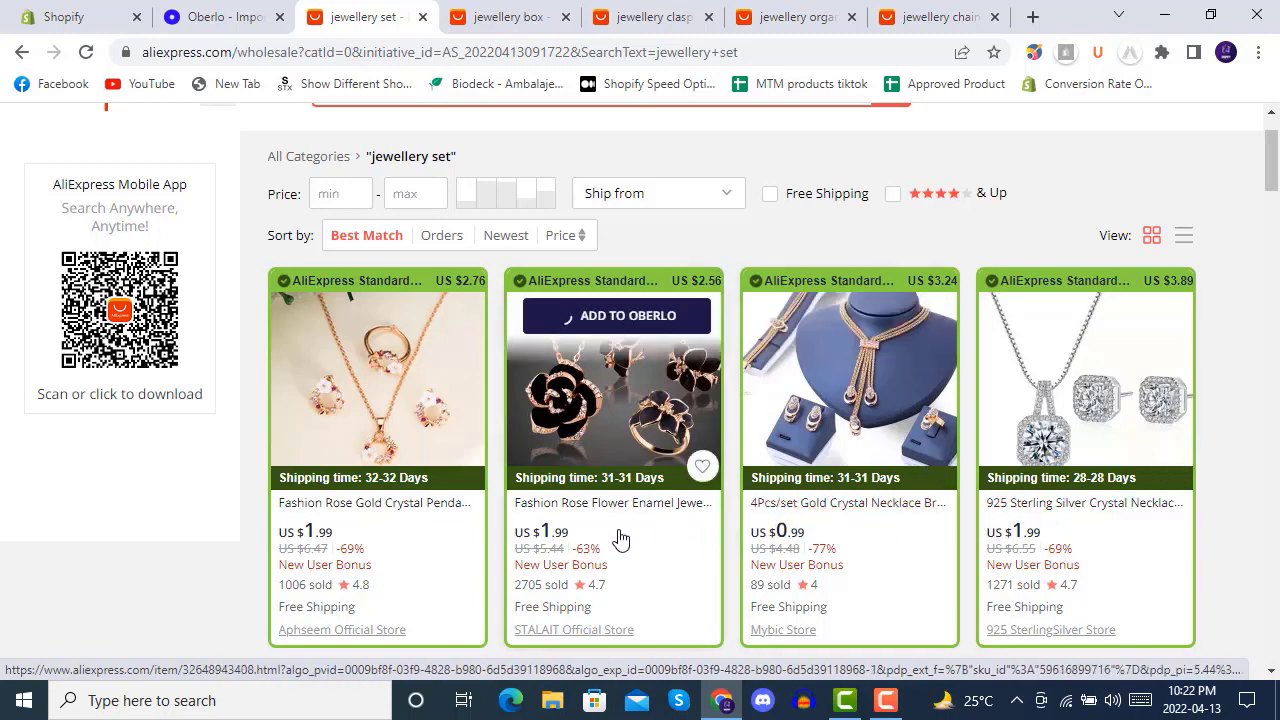
pyautogui.click(221, 20)
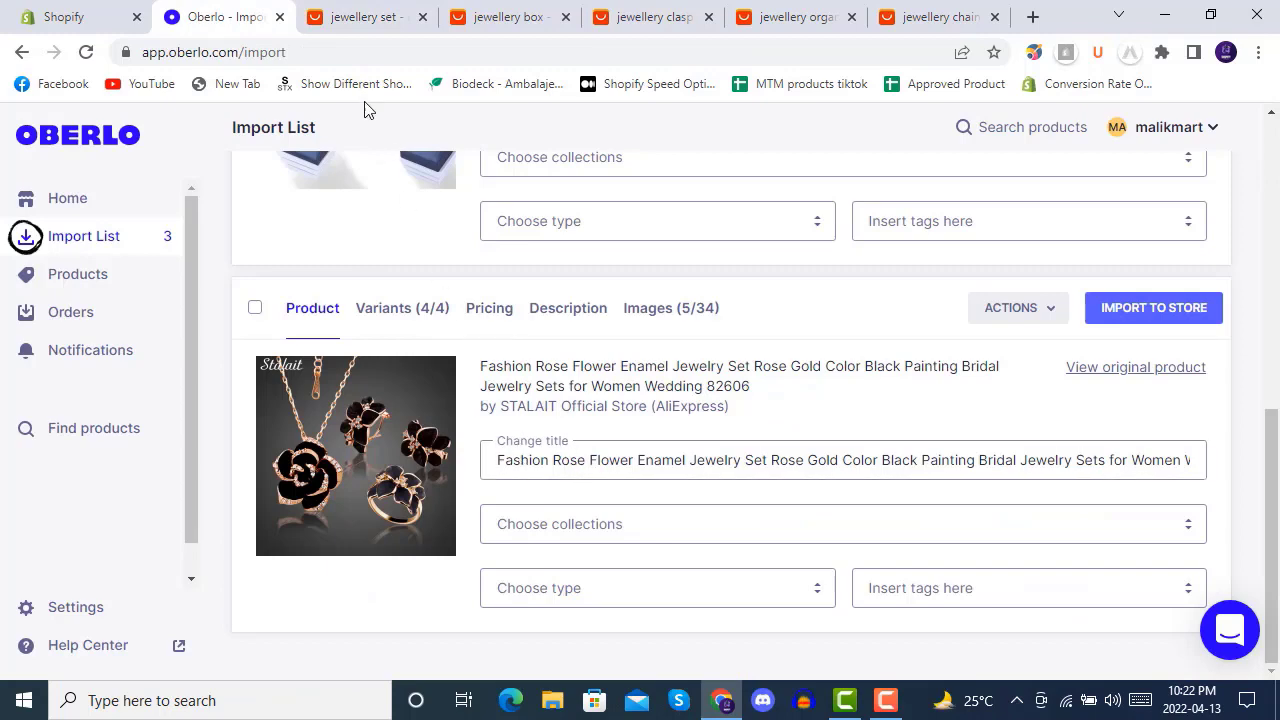
pyautogui.click(352, 16)
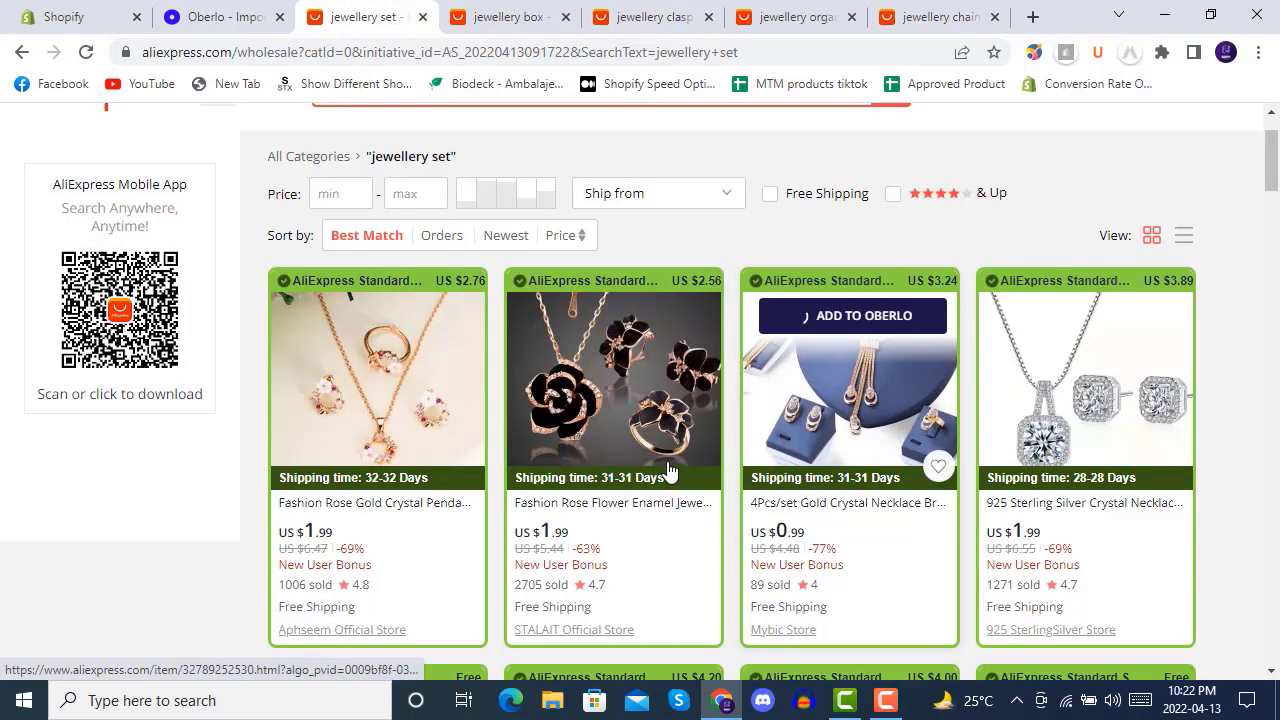
# - Reload the jewellery set results, add the Fashion Rose Gold Crystal Pendant set to Oberlo, and dismiss the notification
pyautogui.moveTo(368, 330)
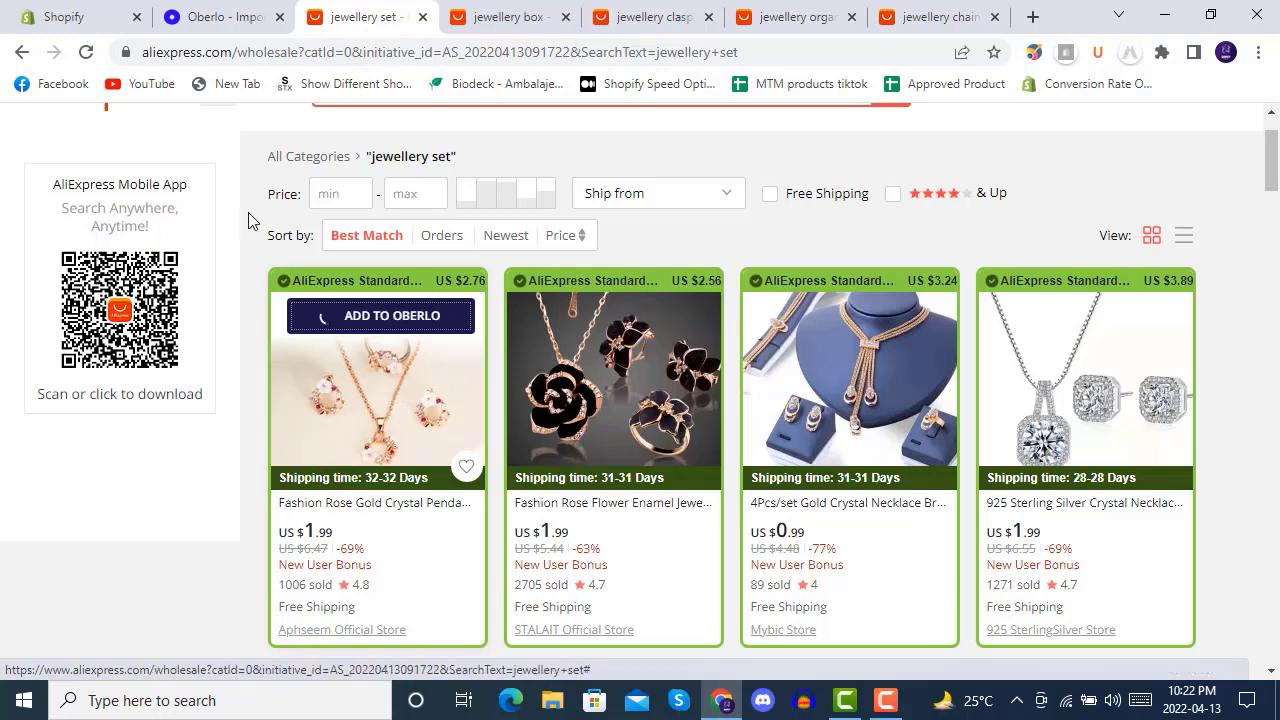
pyautogui.click(86, 52)
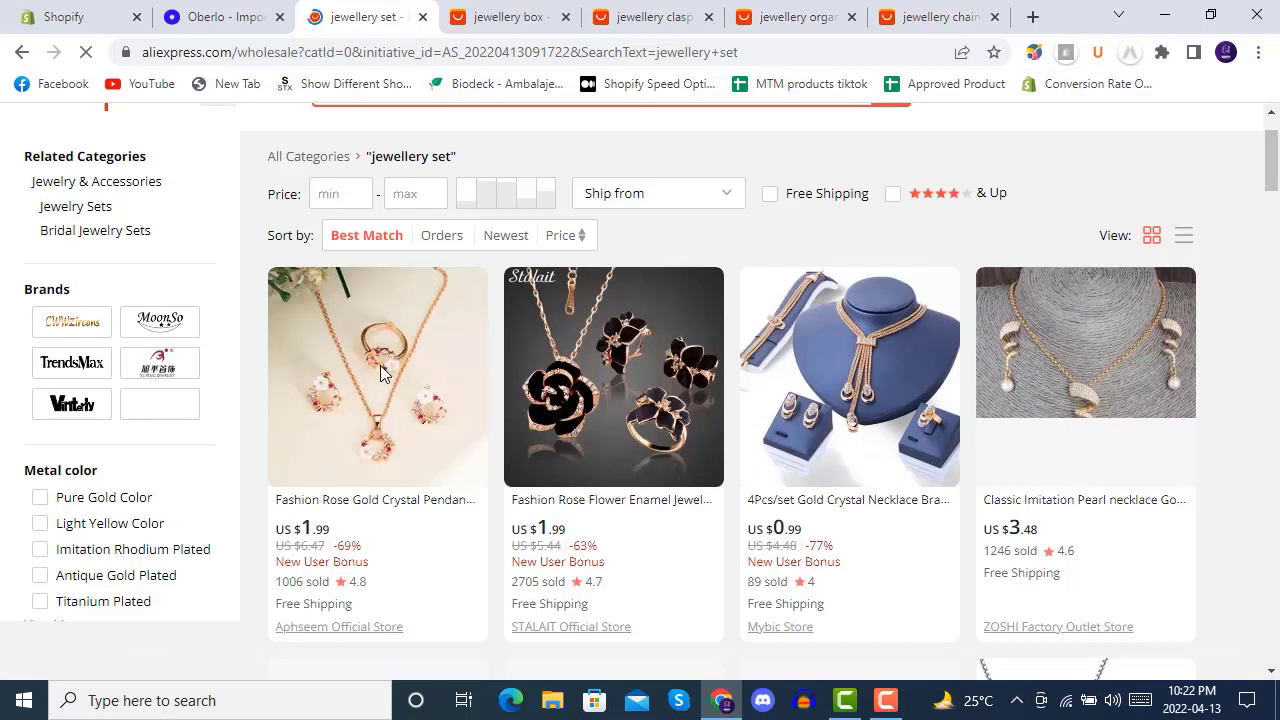
pyautogui.moveTo(380, 365)
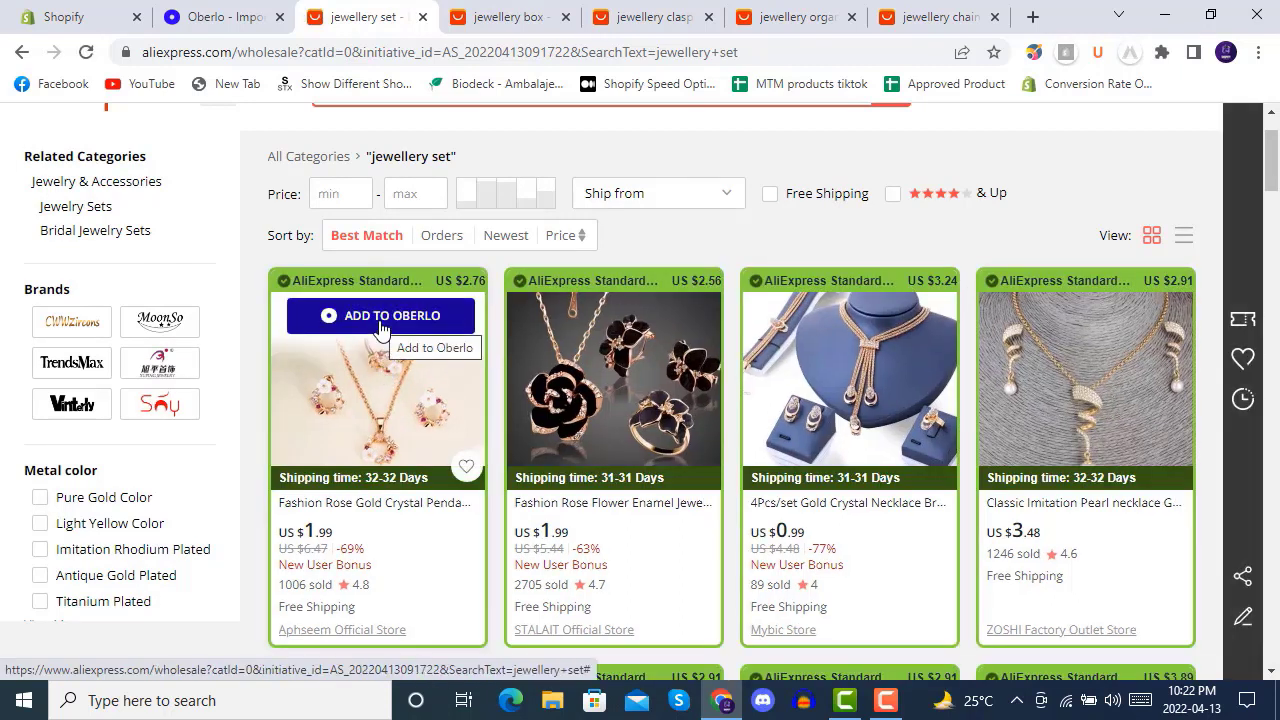
pyautogui.click(380, 326)
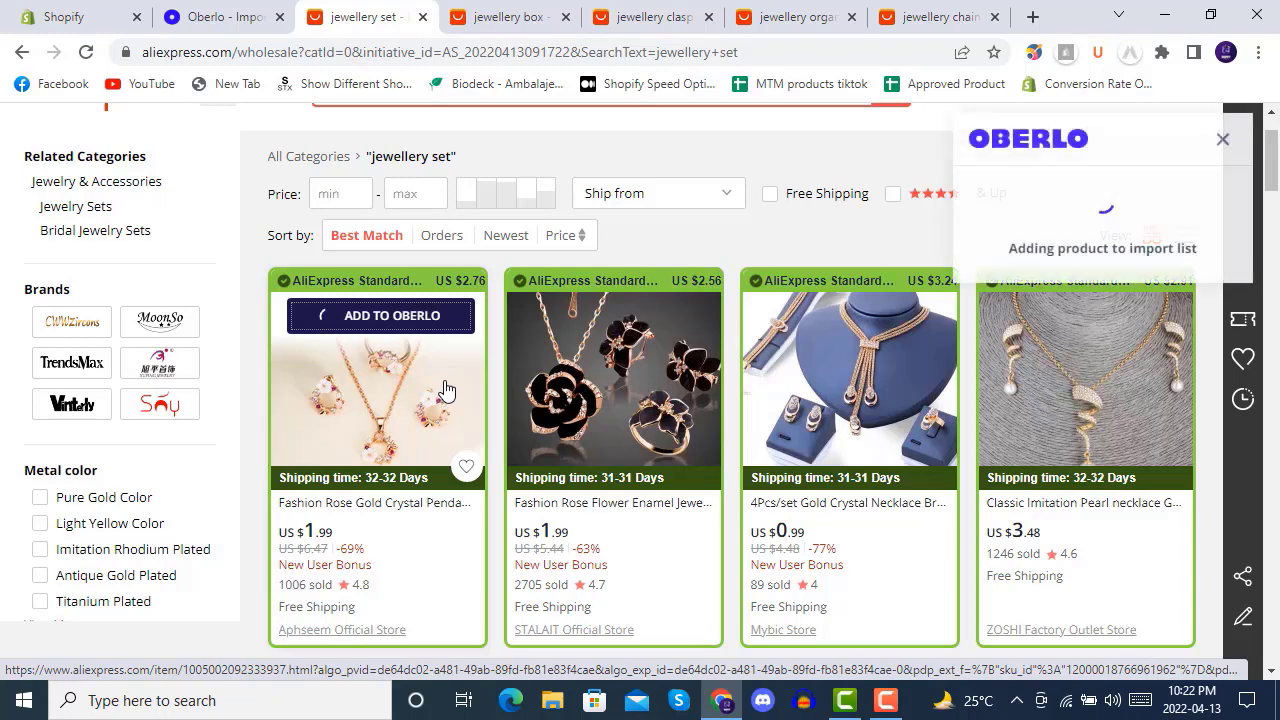
pyautogui.click(1225, 145)
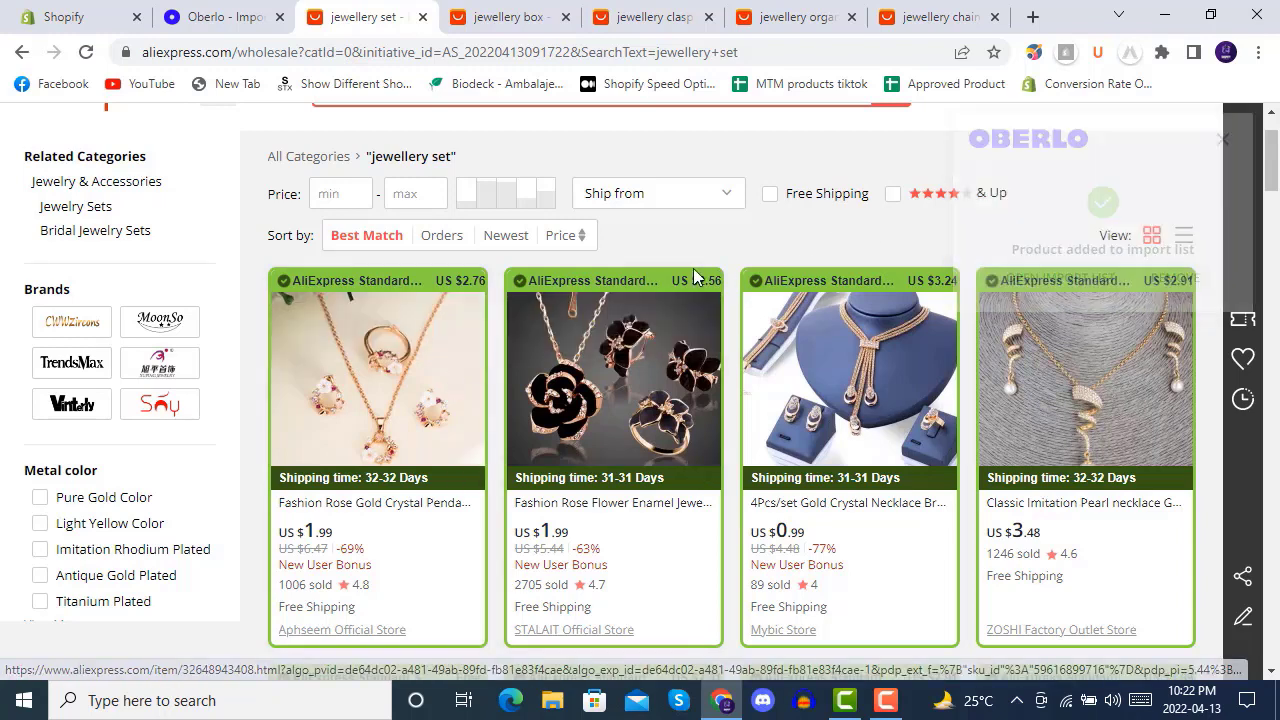
# - Reload Oberlo's import list and check it for the Fashion Rose Gold Crystal Pendant set
pyautogui.click(213, 20)
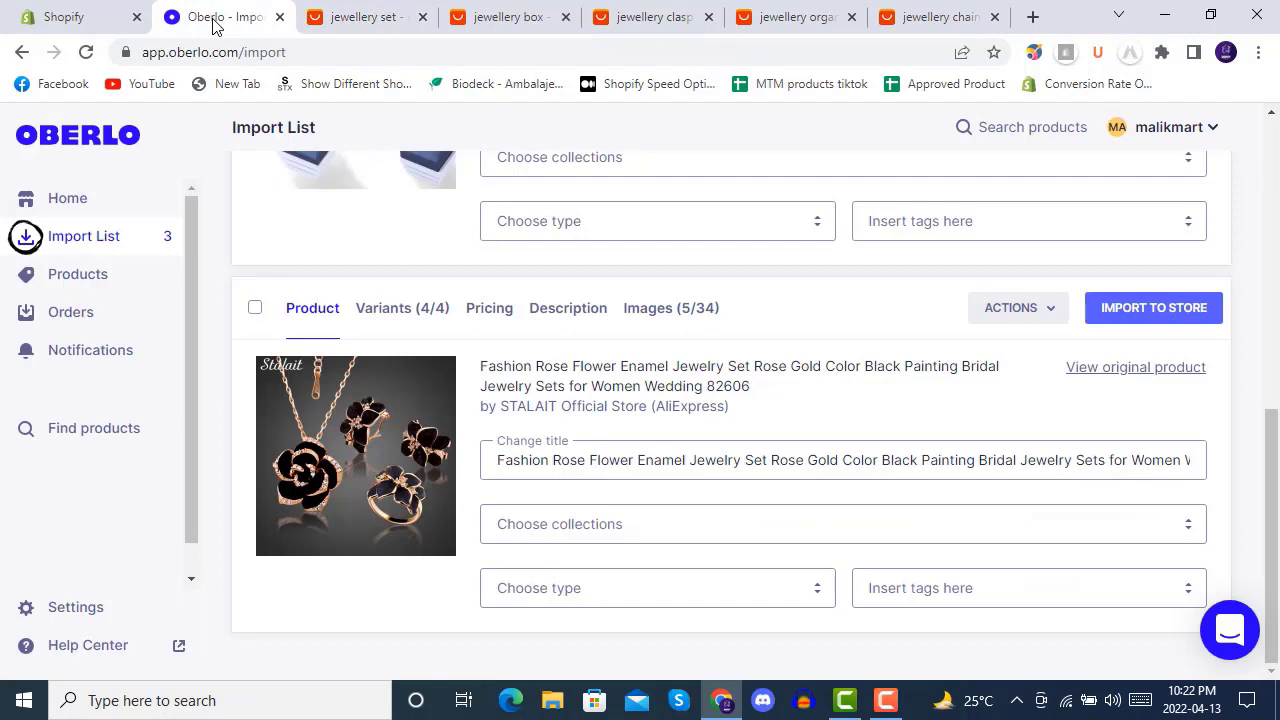
pyautogui.click(113, 204)
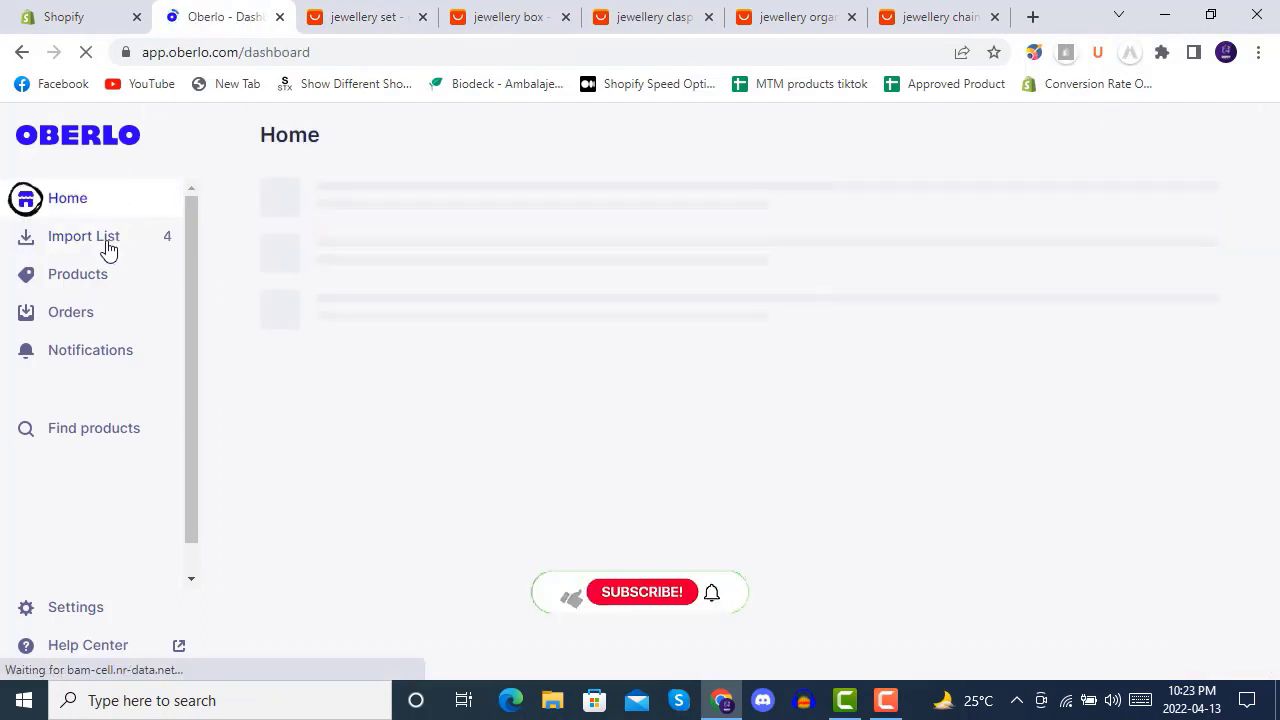
pyautogui.click(108, 249)
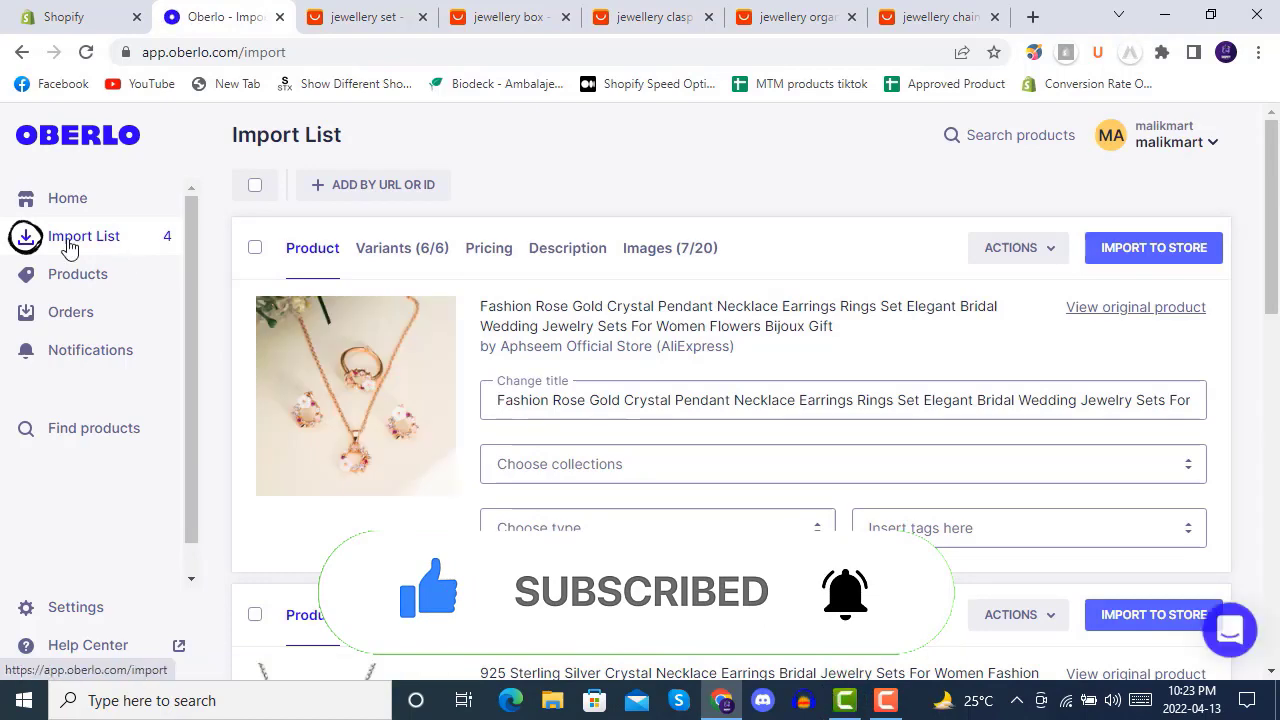
pyautogui.click(363, 20)
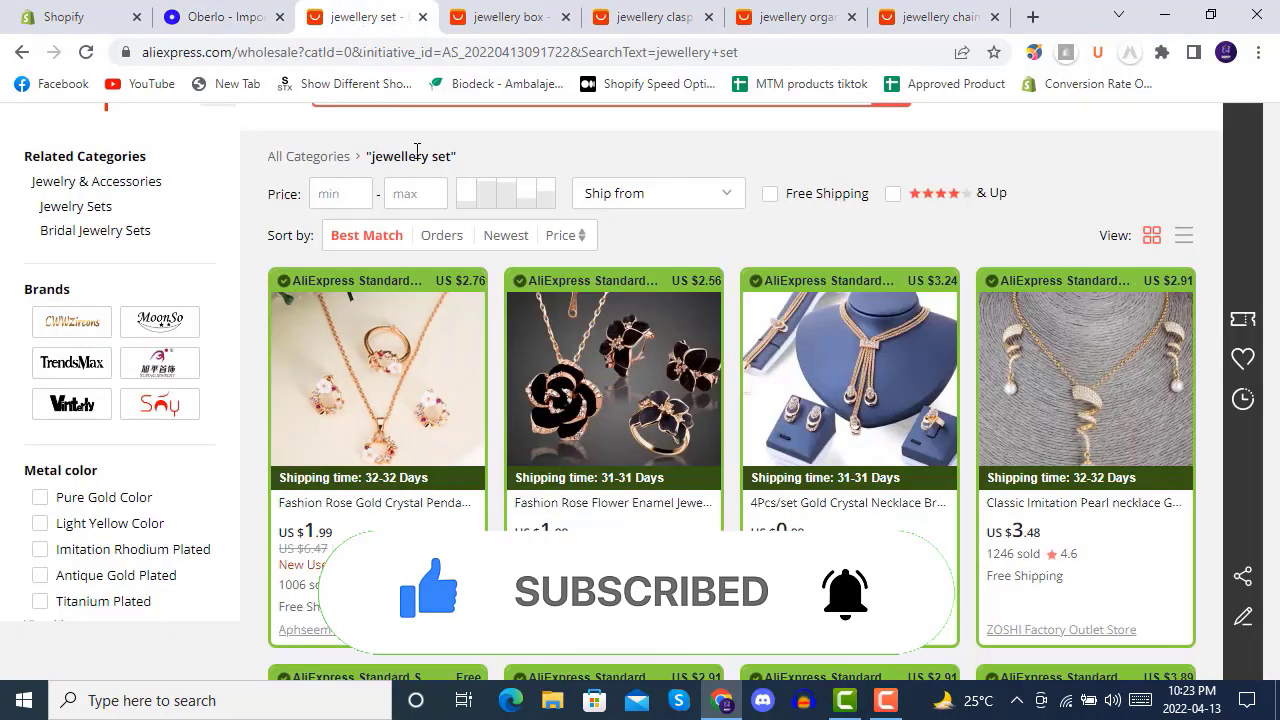
pyautogui.click(214, 18)
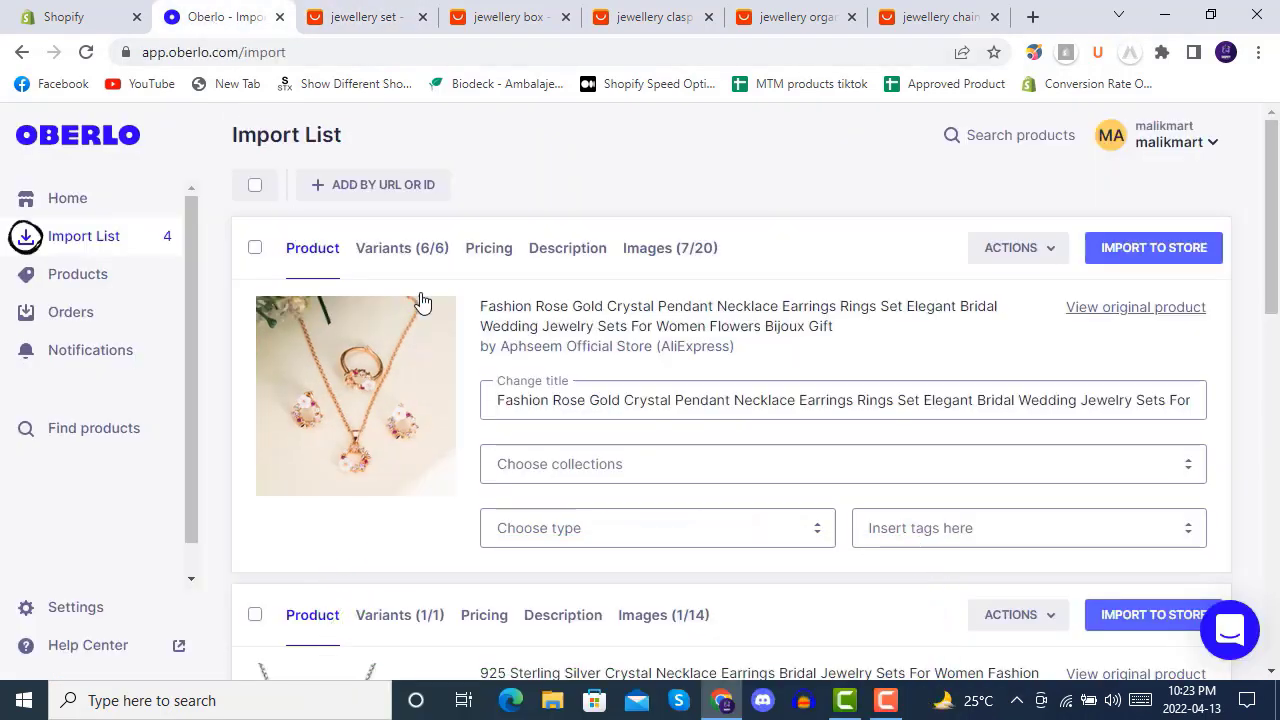
# - Try to assign the Fashion Rose Gold Crystal Pendant set to a "Jewellery Set" collection, and clear the entry
pyautogui.click(594, 463)
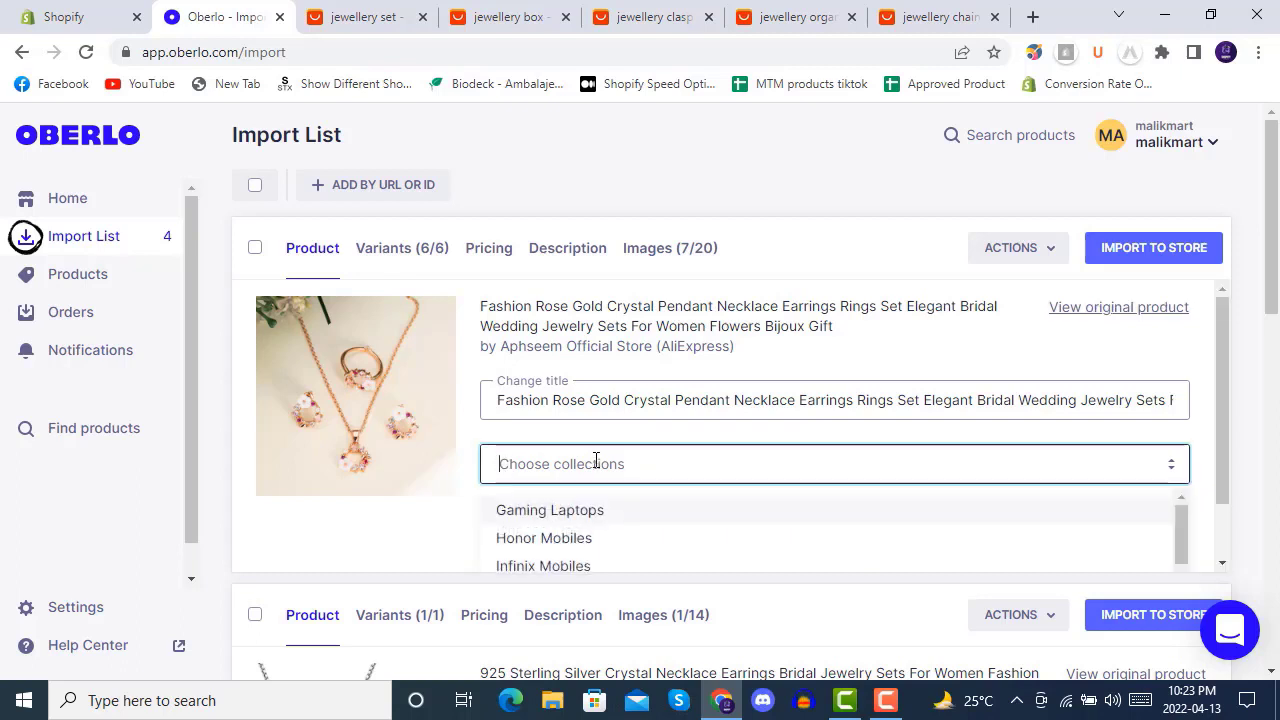
pyautogui.write('Jewelle')
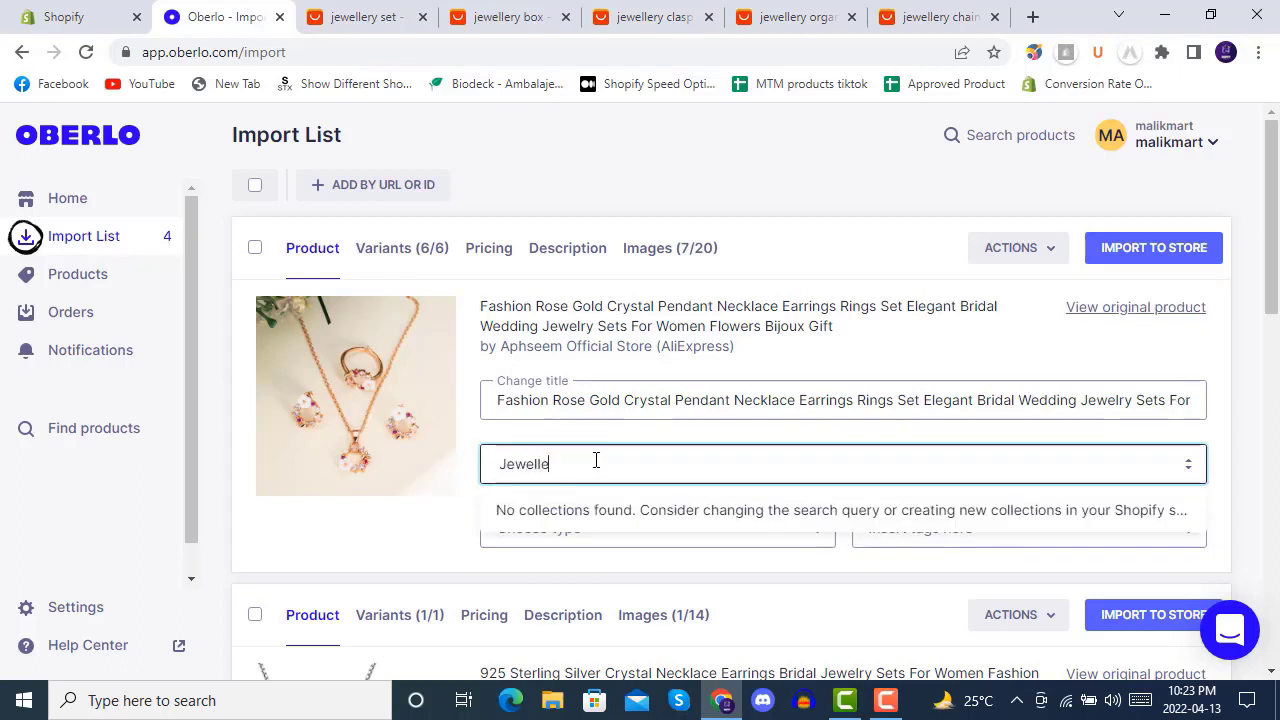
pyautogui.write('ry ')
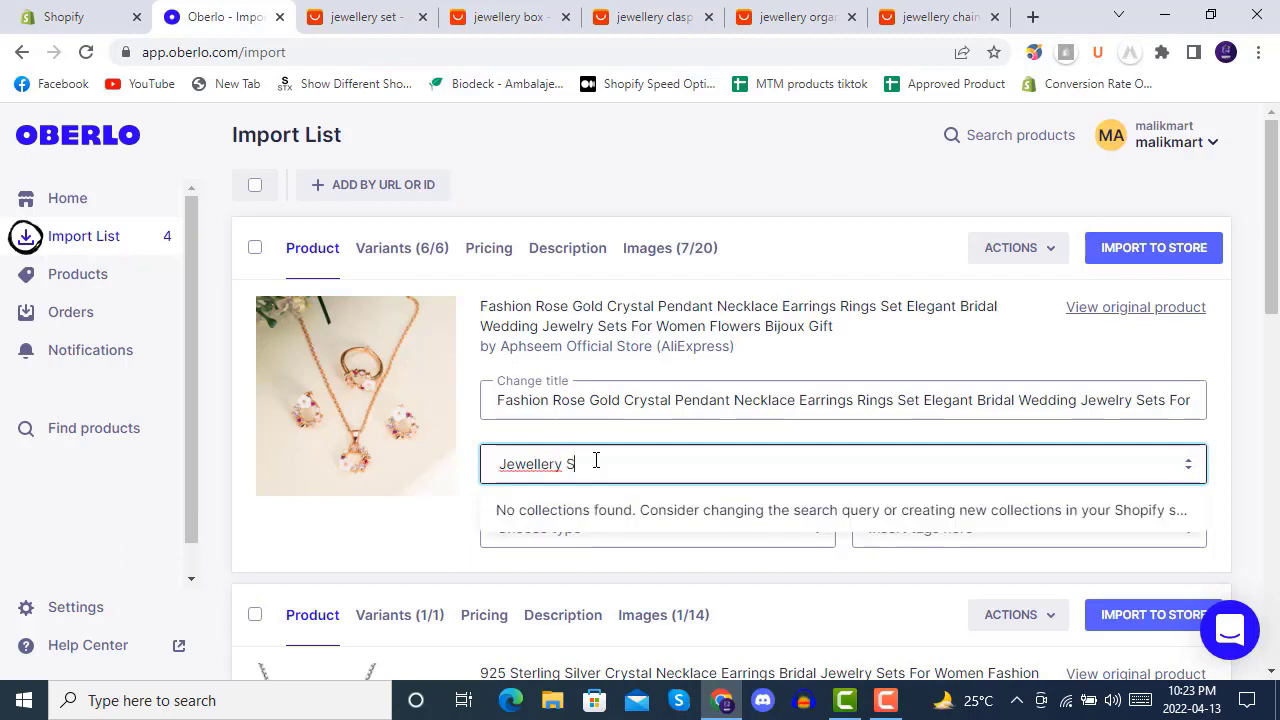
pyautogui.write('SET')
pyautogui.press('BackSpace')
pyautogui.press('BackSpace')
pyautogui.write('Set')
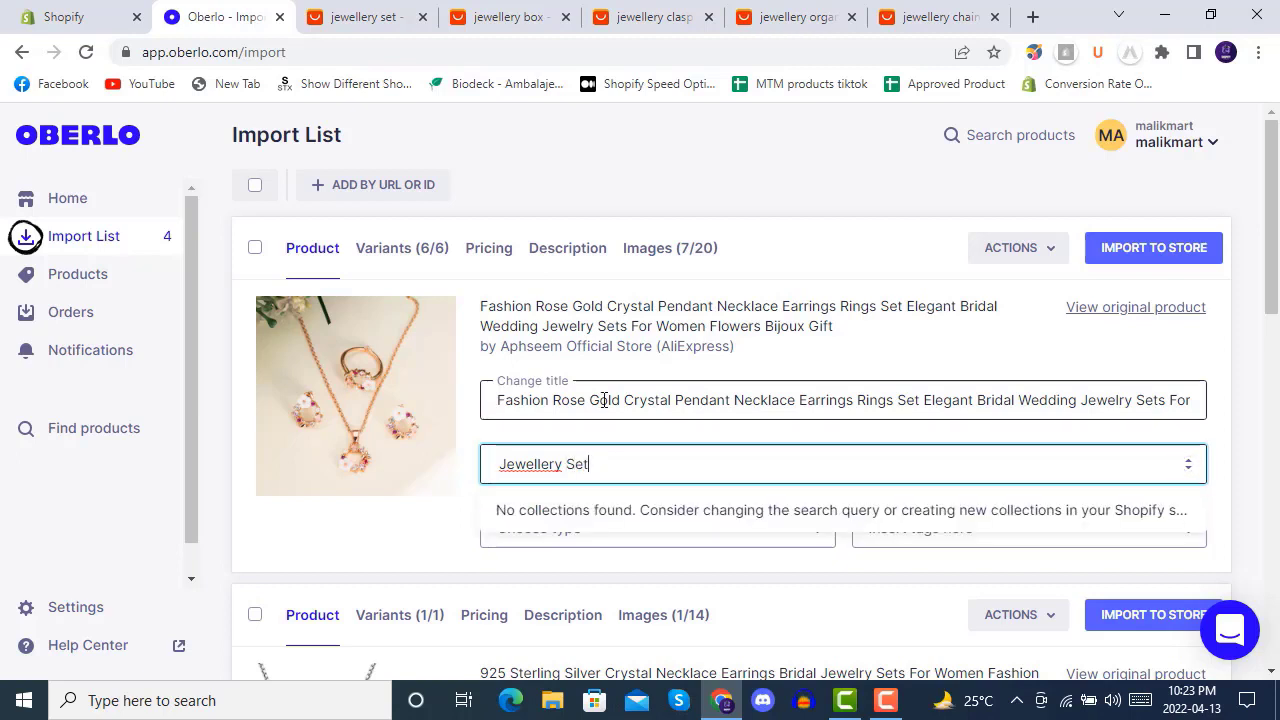
pyautogui.scroll(-2, 683, 417)
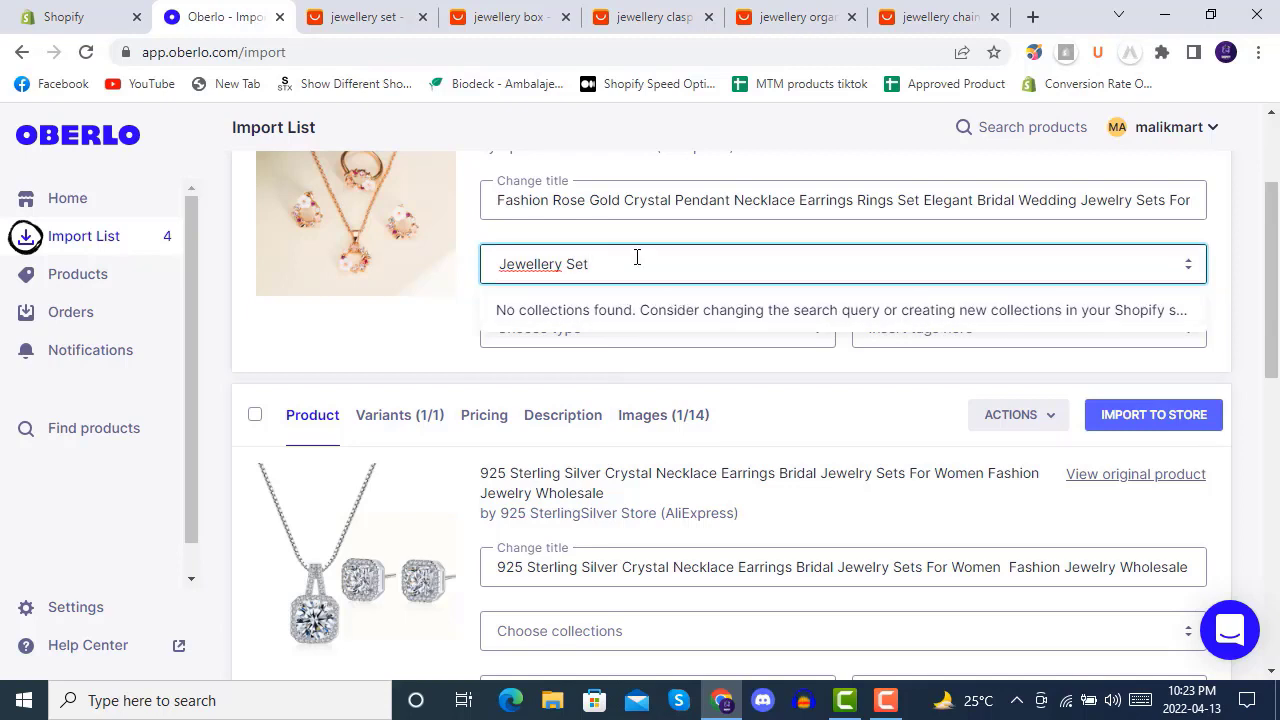
pyautogui.press('BackSpace')
pyautogui.press('BackSpace')
pyautogui.press('BackSpace')
pyautogui.press('BackSpace')
pyautogui.press('BackSpace')
pyautogui.press('BackSpace')
pyautogui.press('BackSpace')
pyautogui.press('BackSpace')
pyautogui.press('BackSpace')
pyautogui.press('BackSpace')
pyautogui.press('BackSpace')
pyautogui.press('BackSpace')
pyautogui.press('BackSpace')
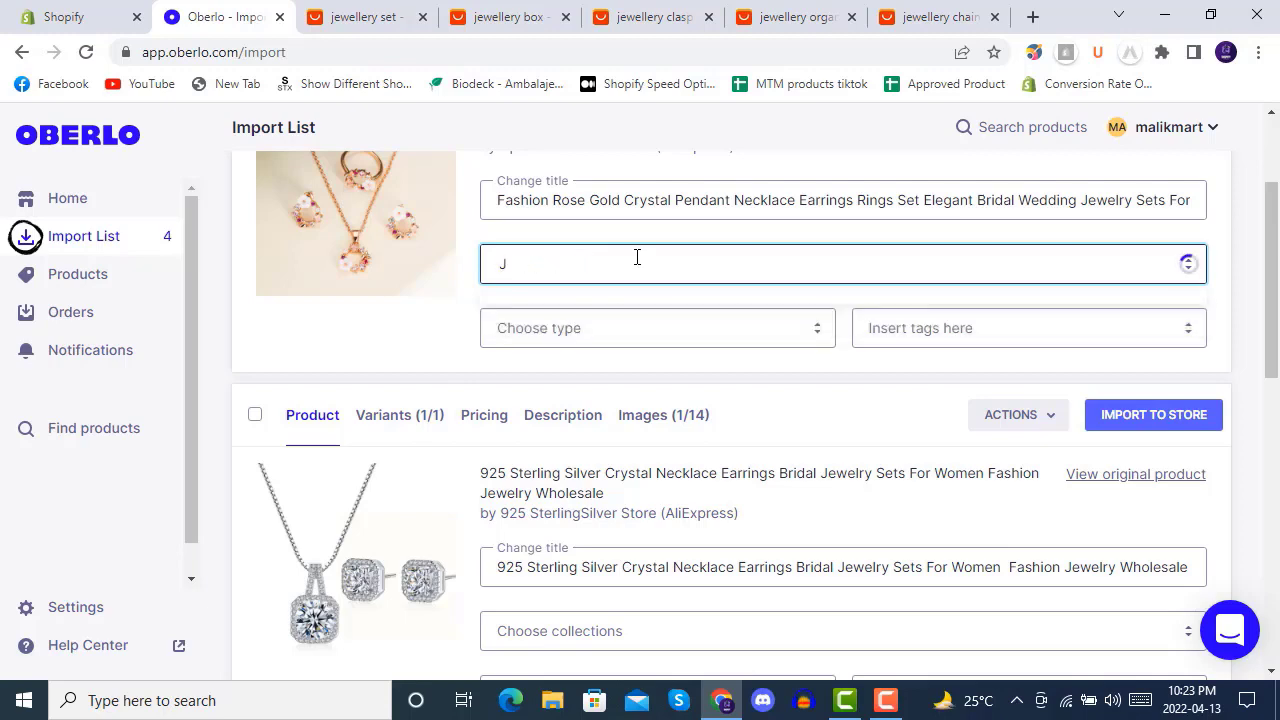
pyautogui.click(473, 248)
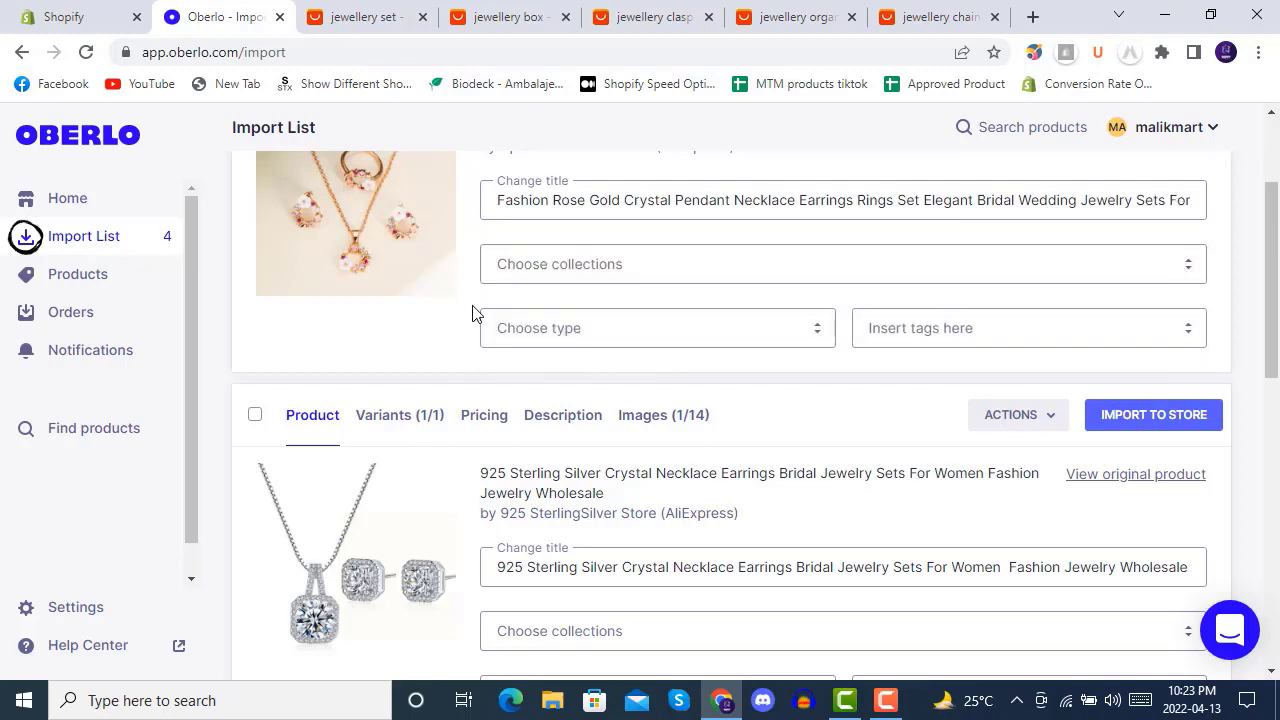
pyautogui.scroll(2, 475, 320)
# - Add both 2021 Jewelry Organizers, the Portable Jewelry Storage Box and the 2020 New Double-Layer Velvet box from the jewellery box results to Oberlo
pyautogui.click(379, 17)
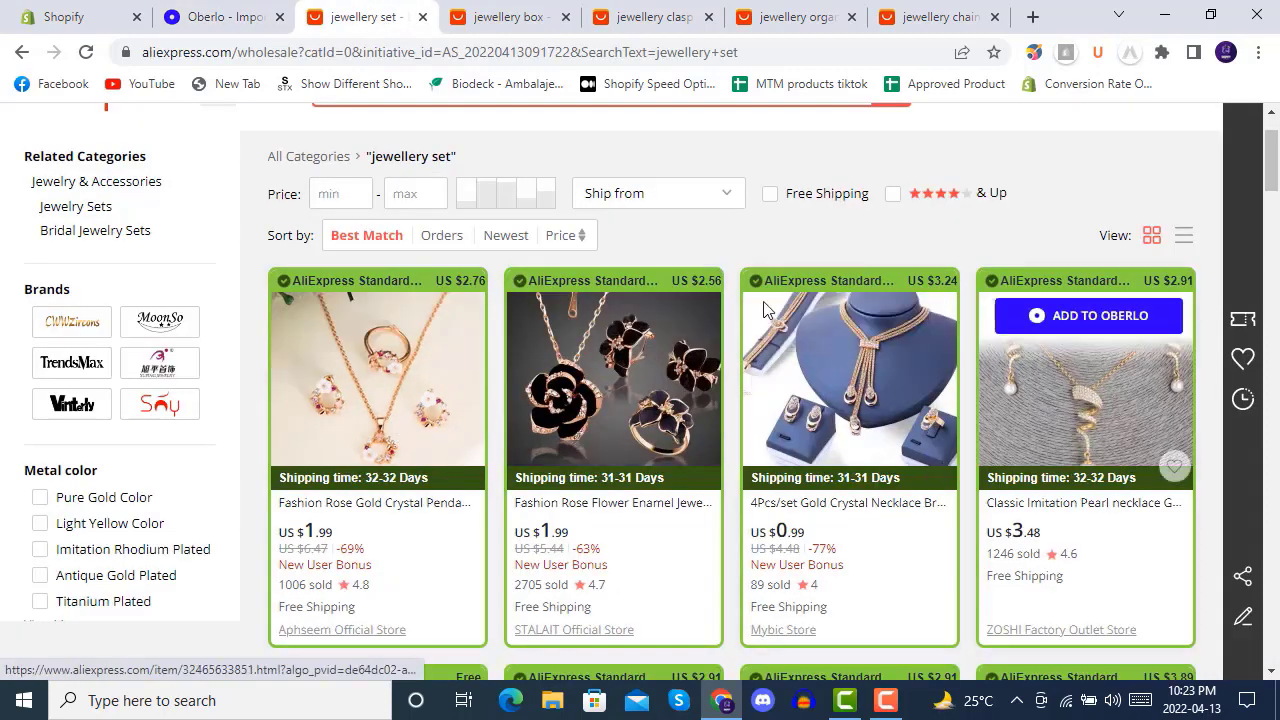
pyautogui.click(452, 20)
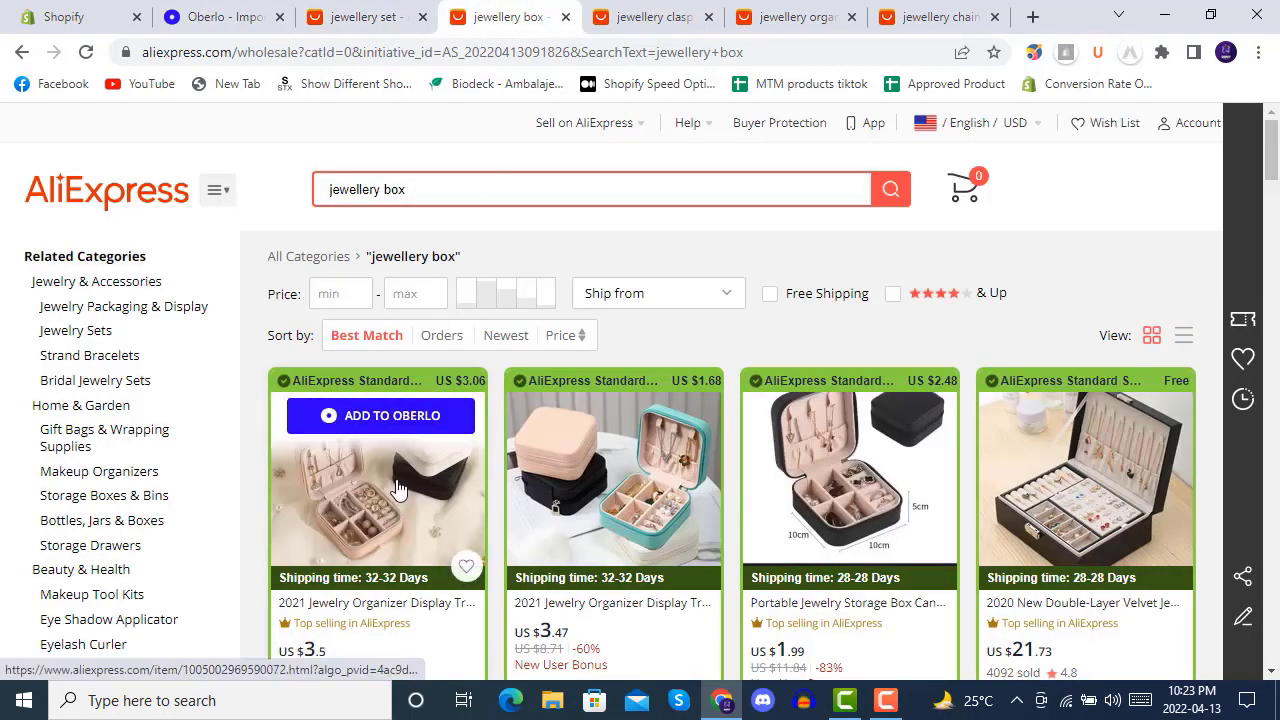
pyautogui.click(393, 418)
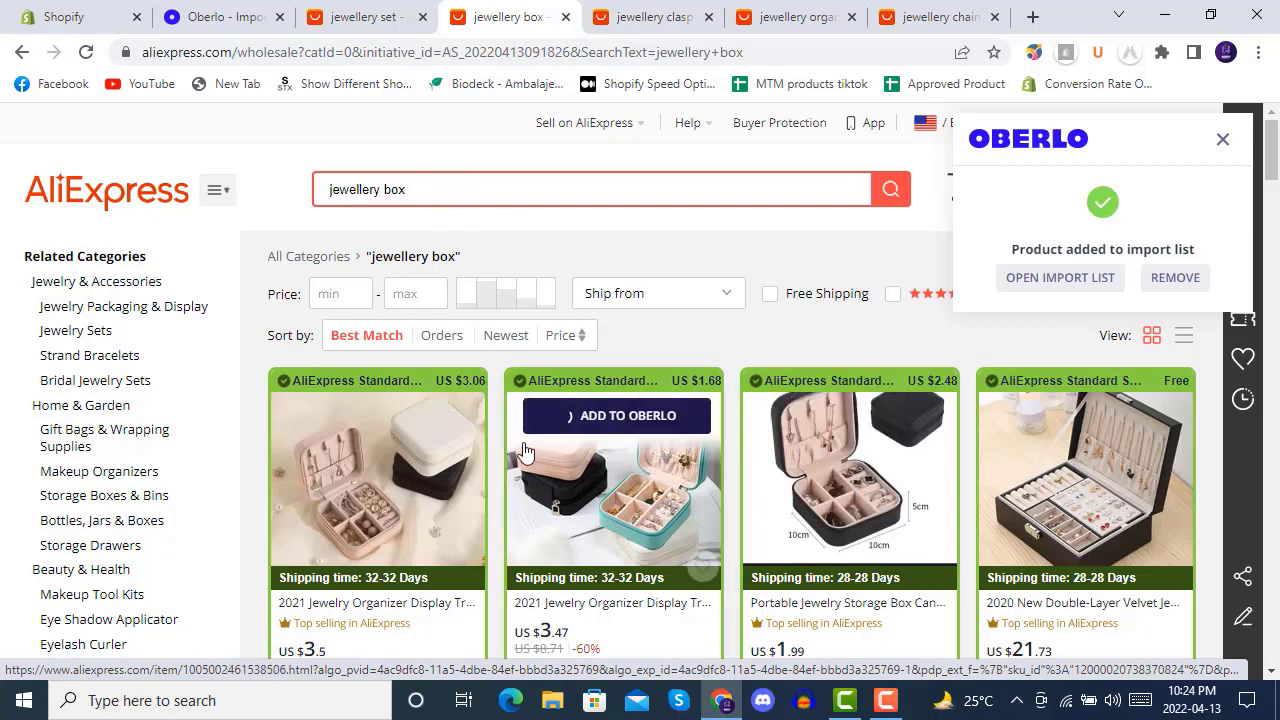
pyautogui.click(611, 414)
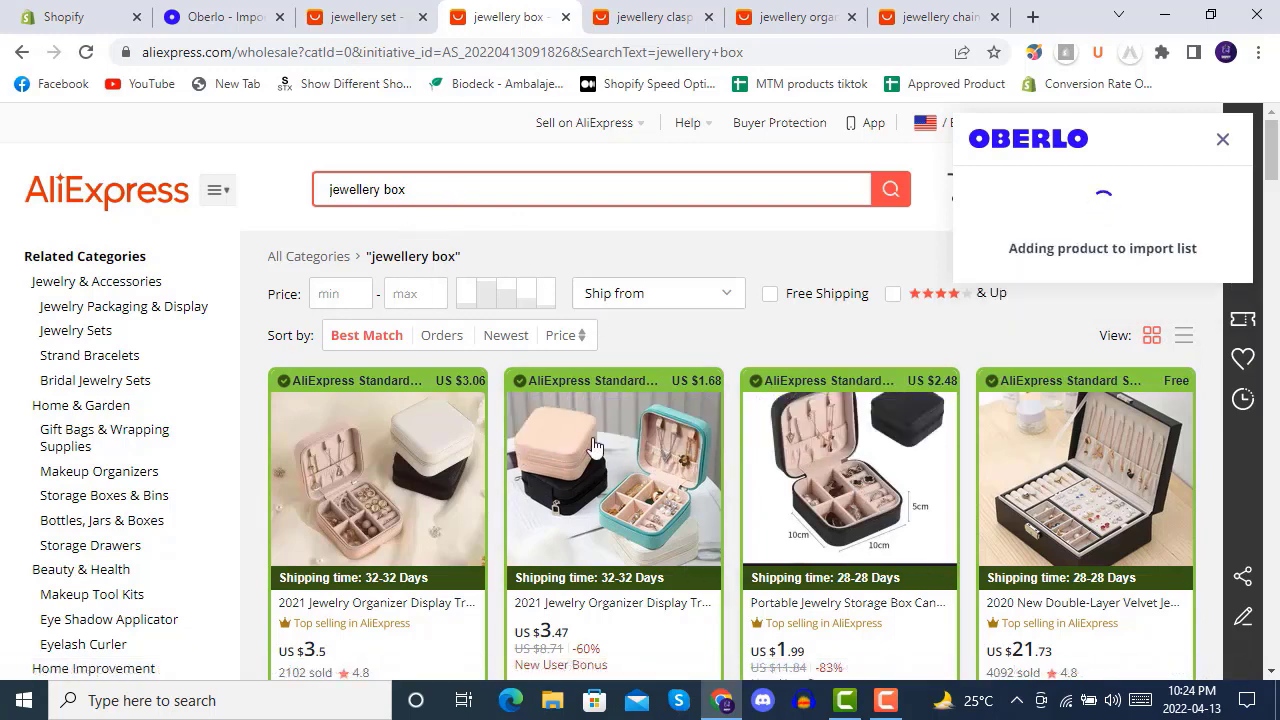
pyautogui.click(840, 415)
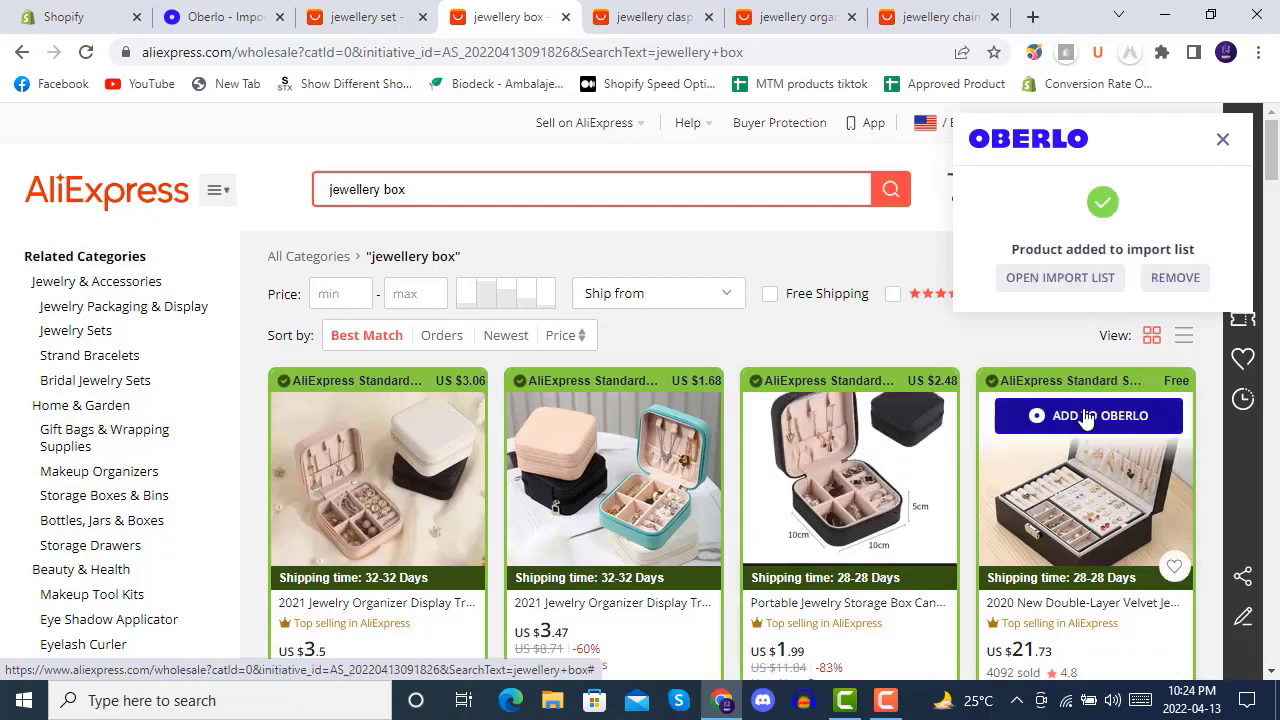
pyautogui.click(1083, 419)
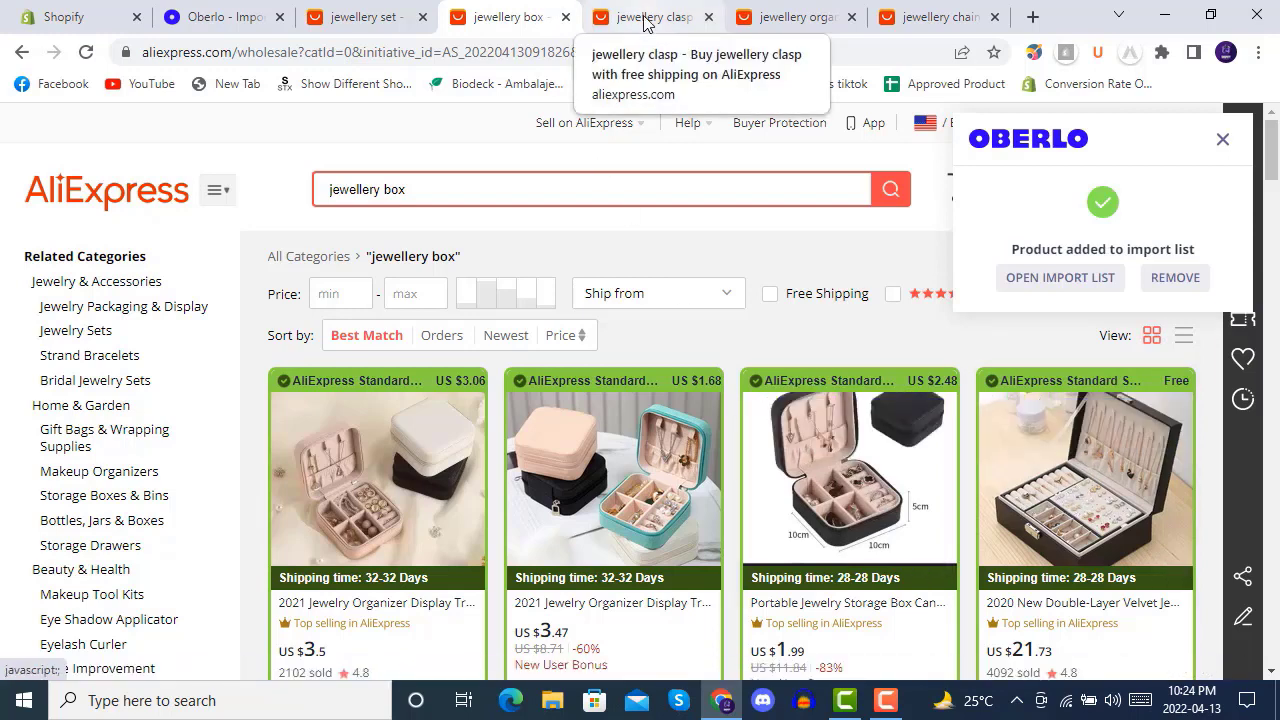
pyautogui.moveTo(1030, 462)
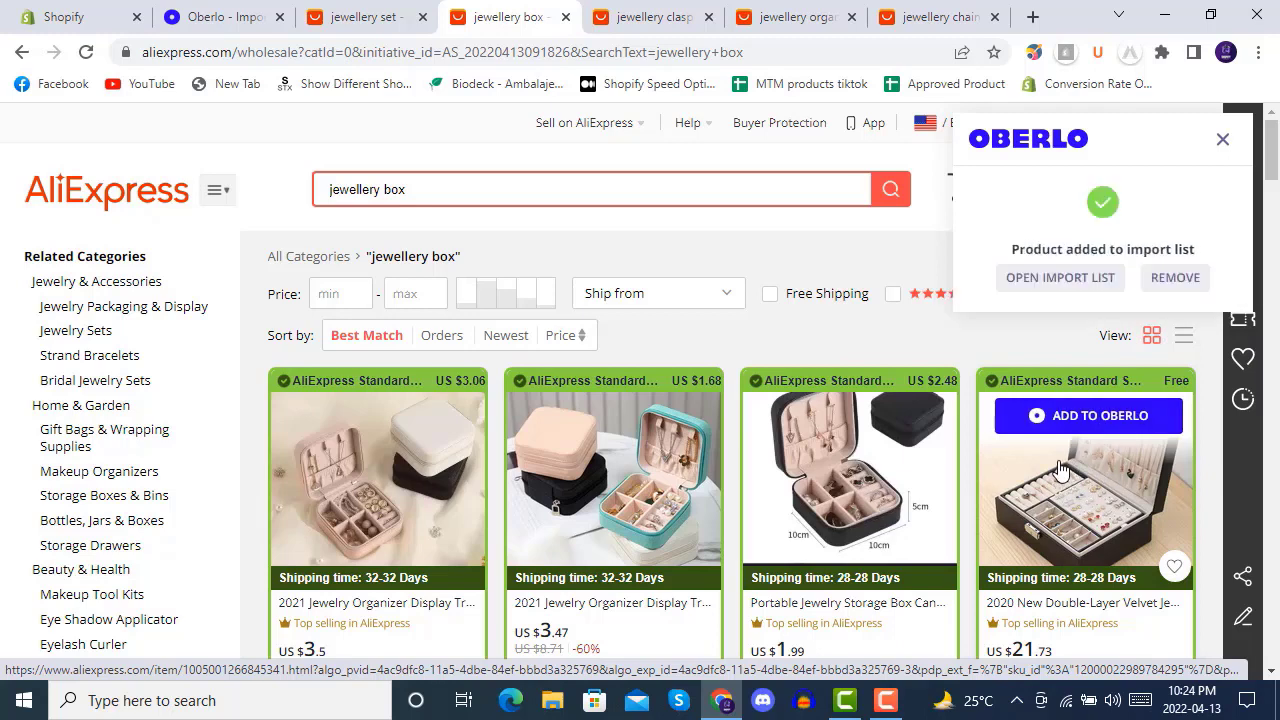
# - Add the Alloy Accessories Jewelry Findings and 100pcs Lobster Clasps from the jewellery clasp results to Oberlo
pyautogui.click(652, 17)
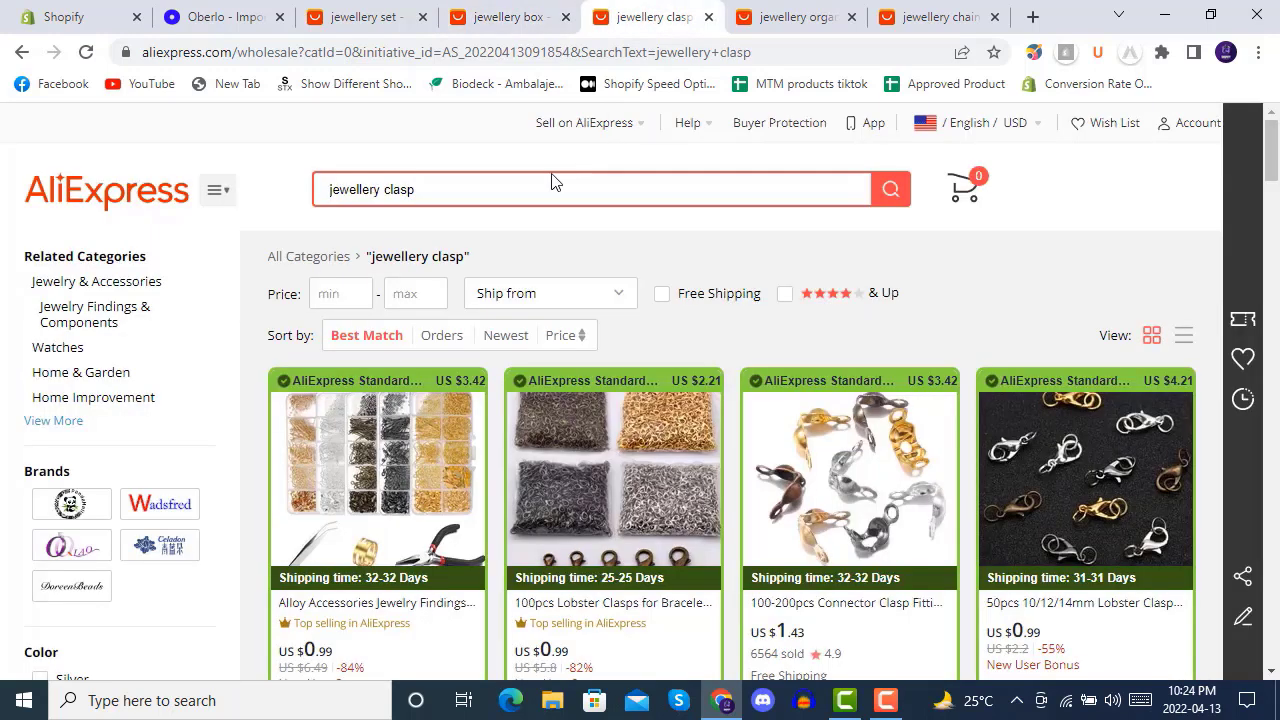
pyautogui.click(385, 415)
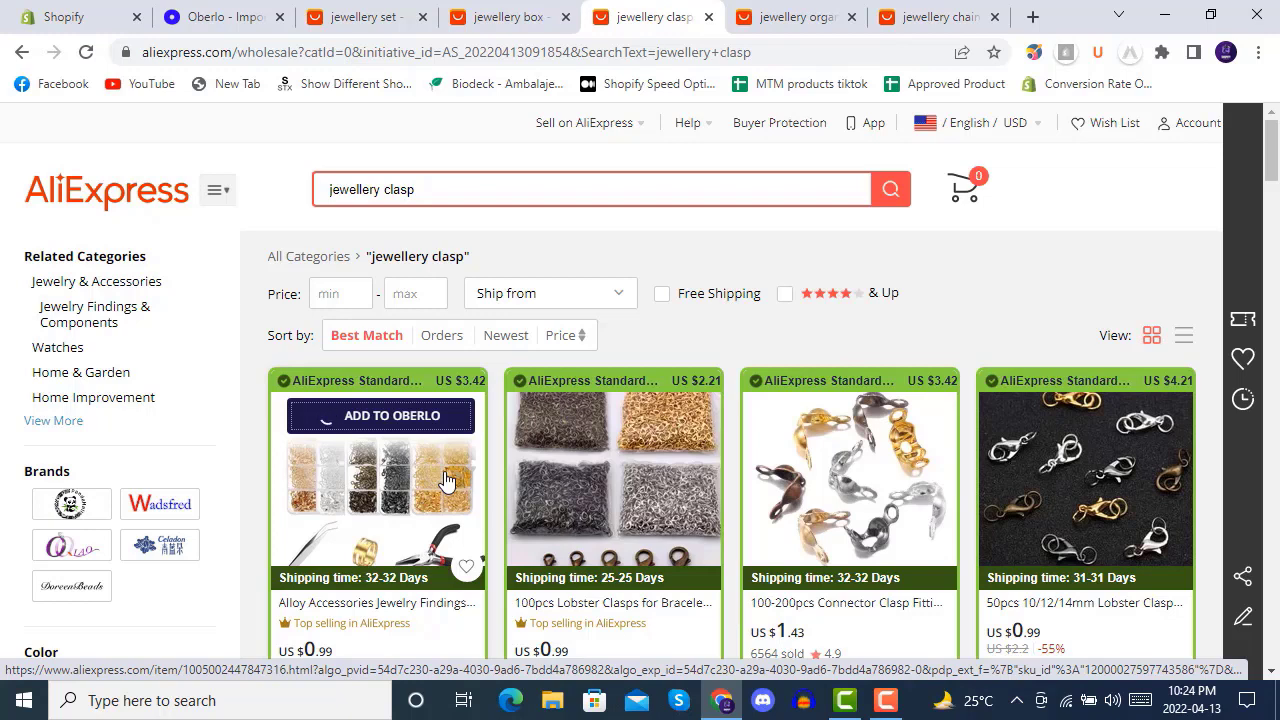
pyautogui.click(625, 416)
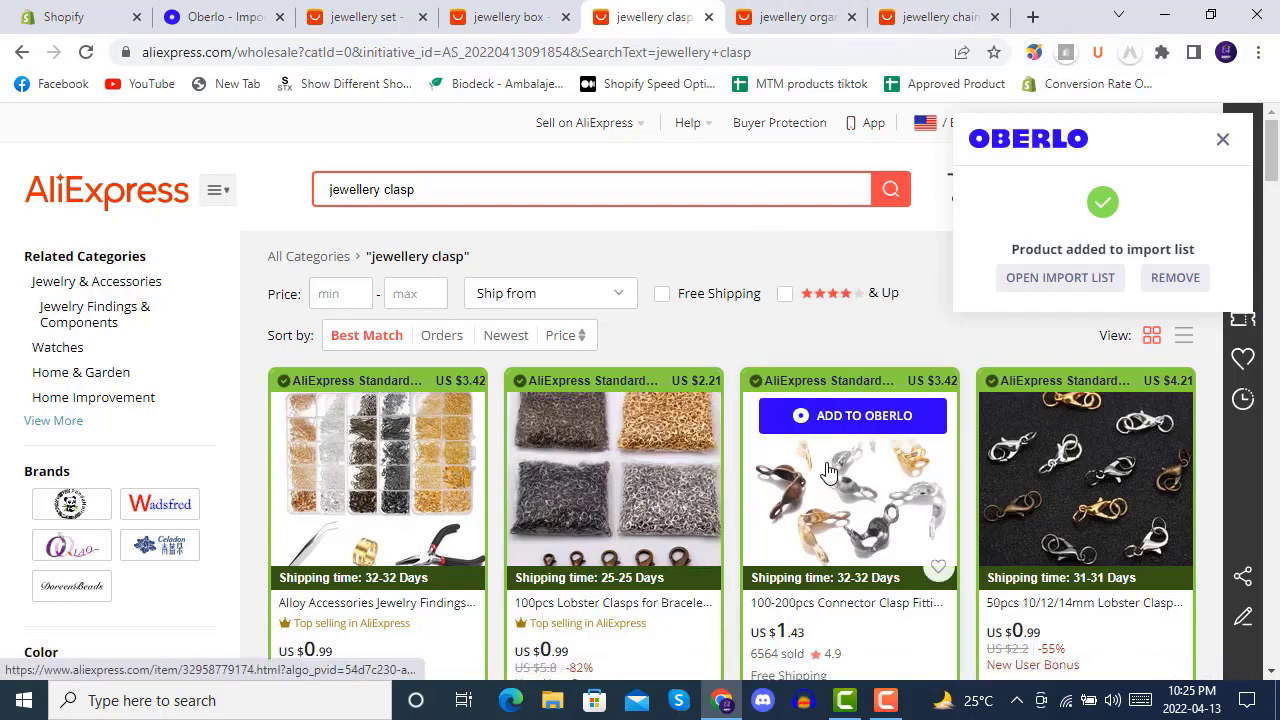
pyautogui.click(886, 700)
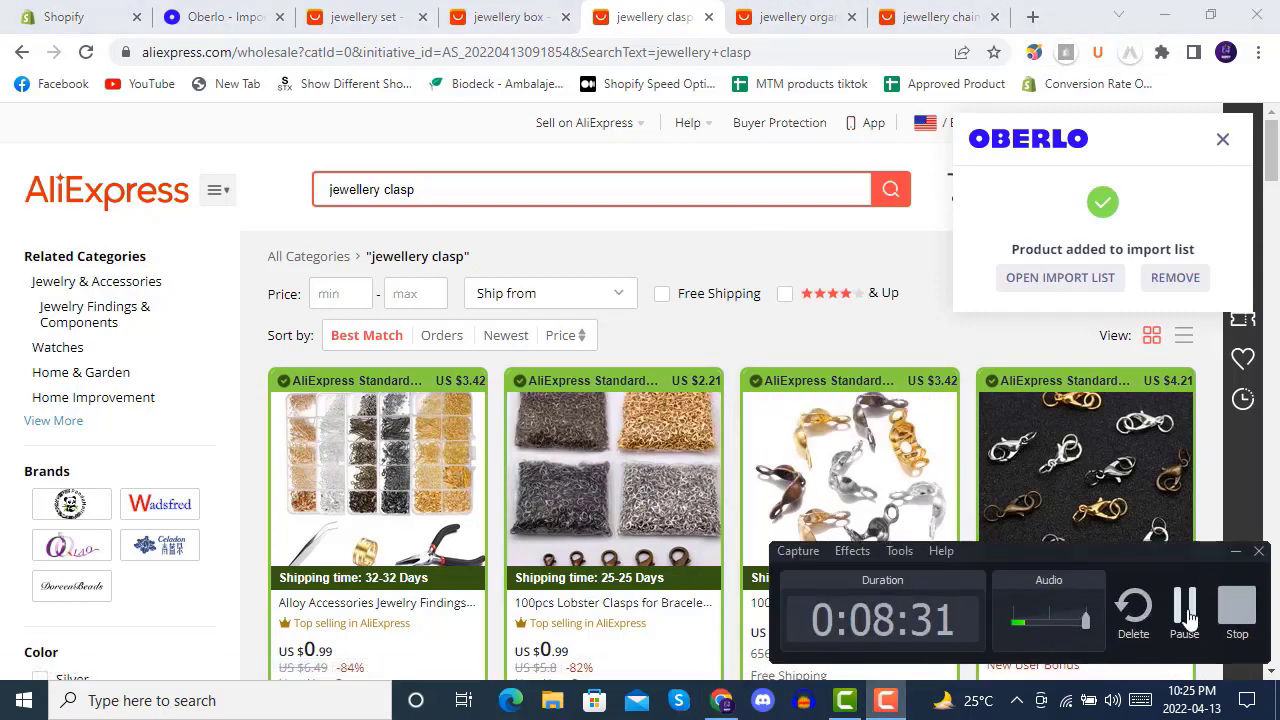
pyautogui.click(1199, 620)
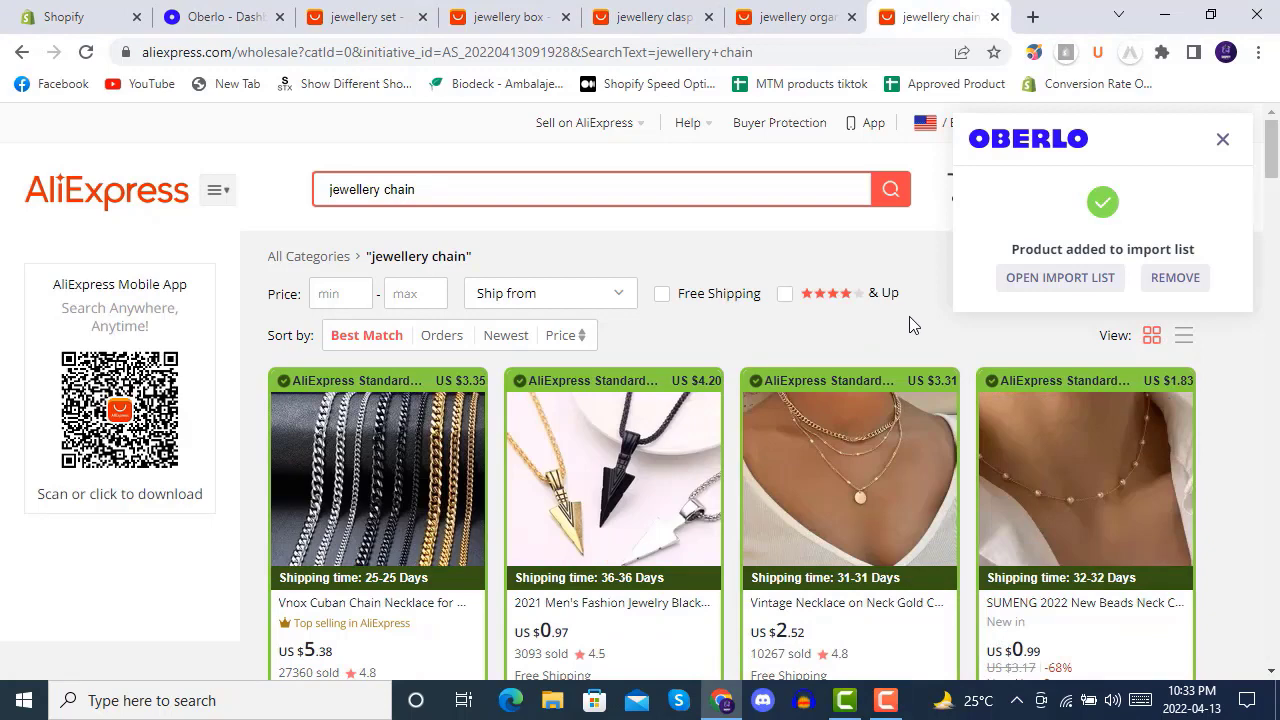
# - Switch to Oberlo's import list and review the added jewellery sets, chains, clasps and boxes through the list and back to its start
pyautogui.click(222, 22)
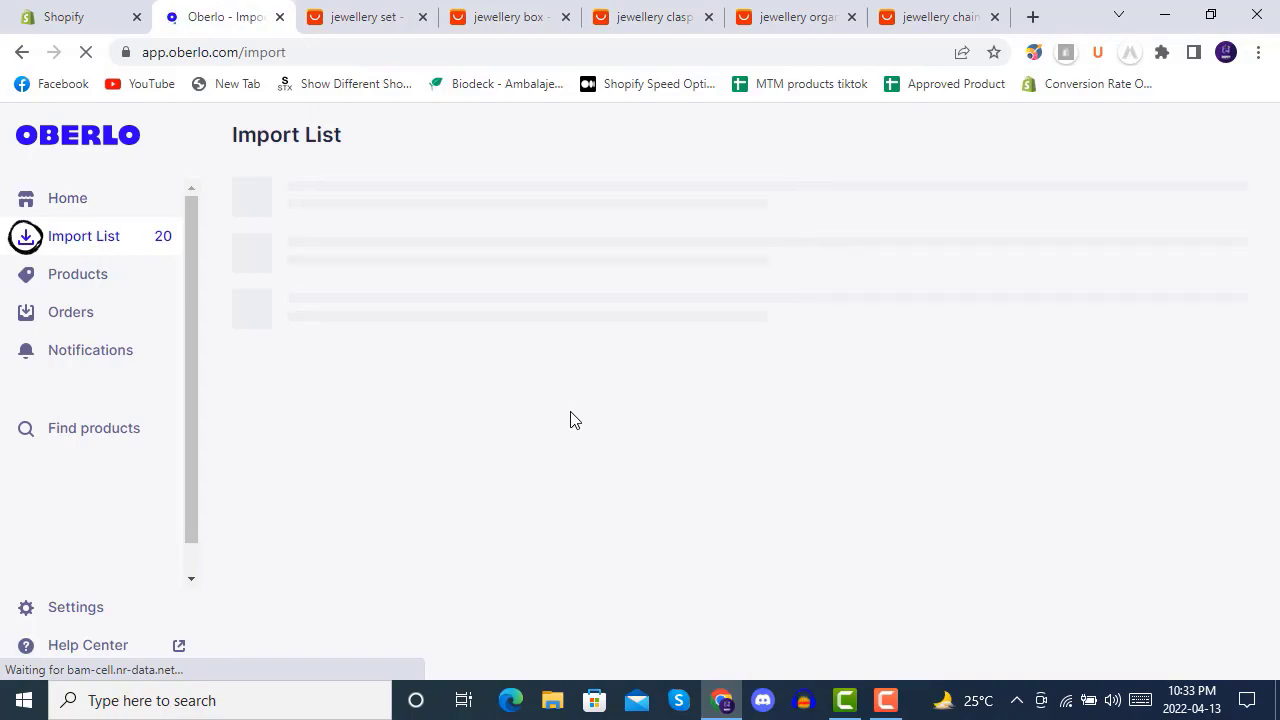
pyautogui.scroll(-8, 570, 420)
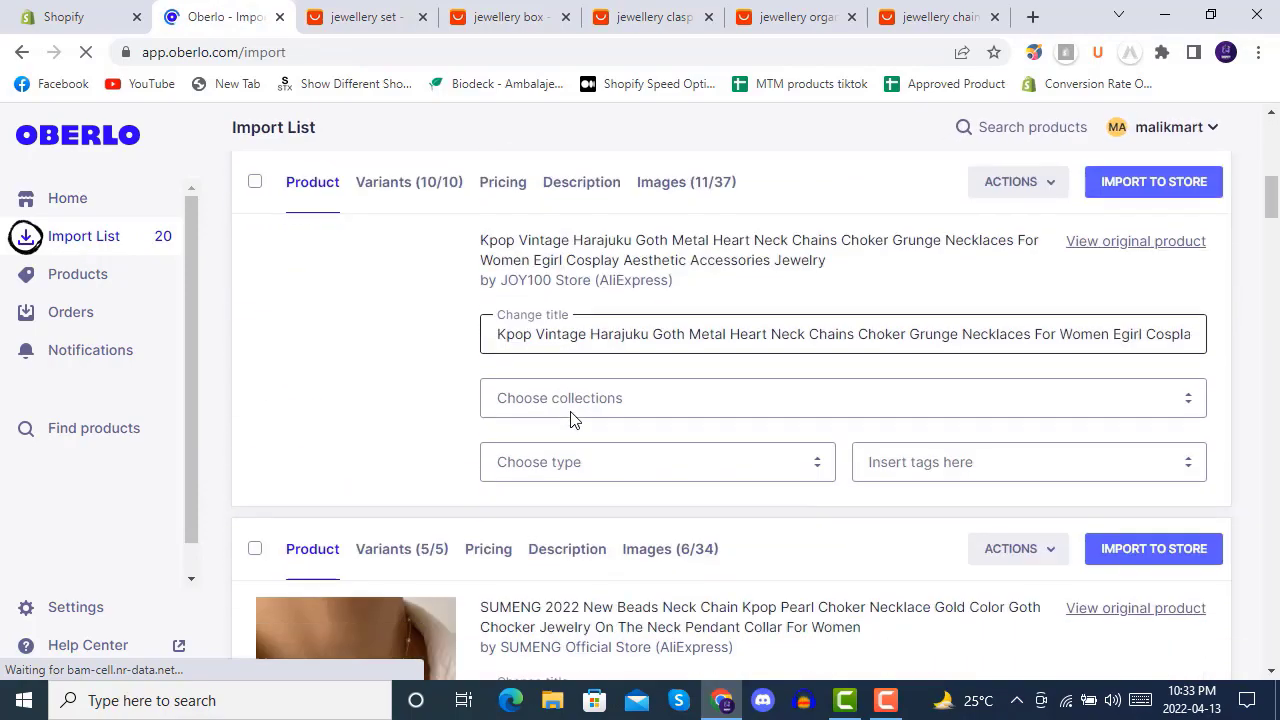
pyautogui.scroll(-15, 570, 411)
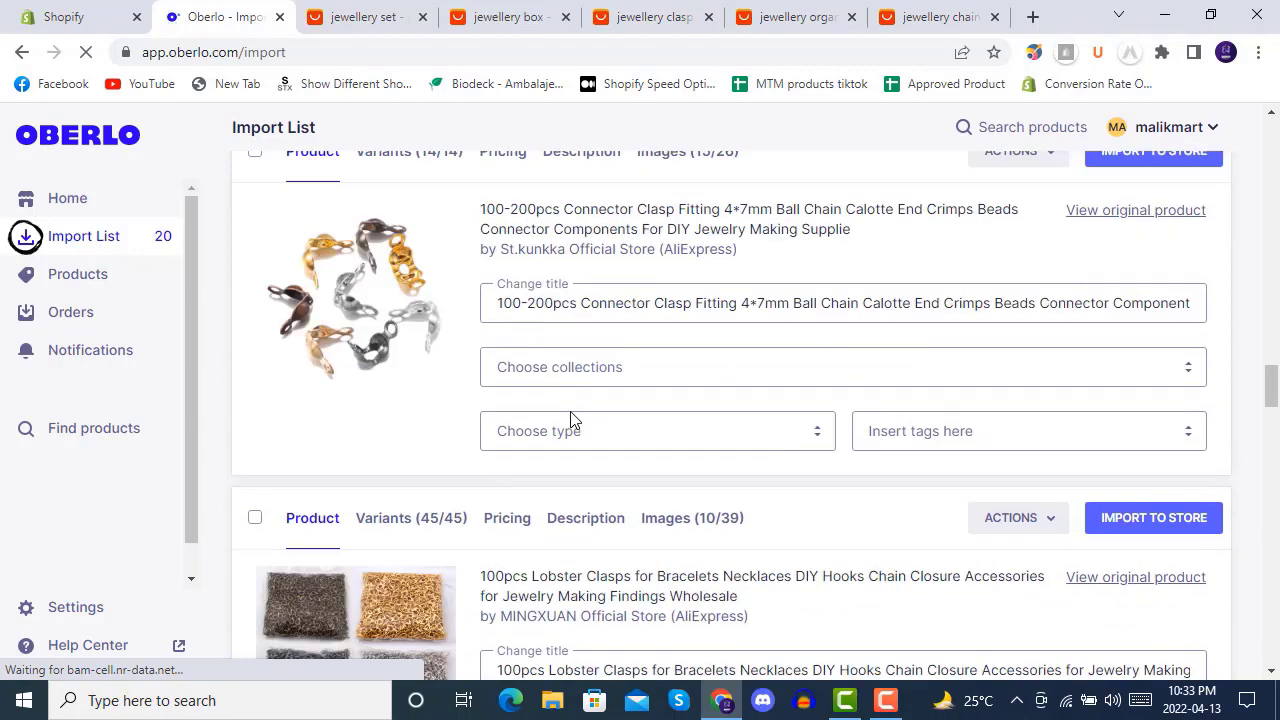
pyautogui.scroll(-5, 570, 418)
pyautogui.scroll(-5, 570, 418)
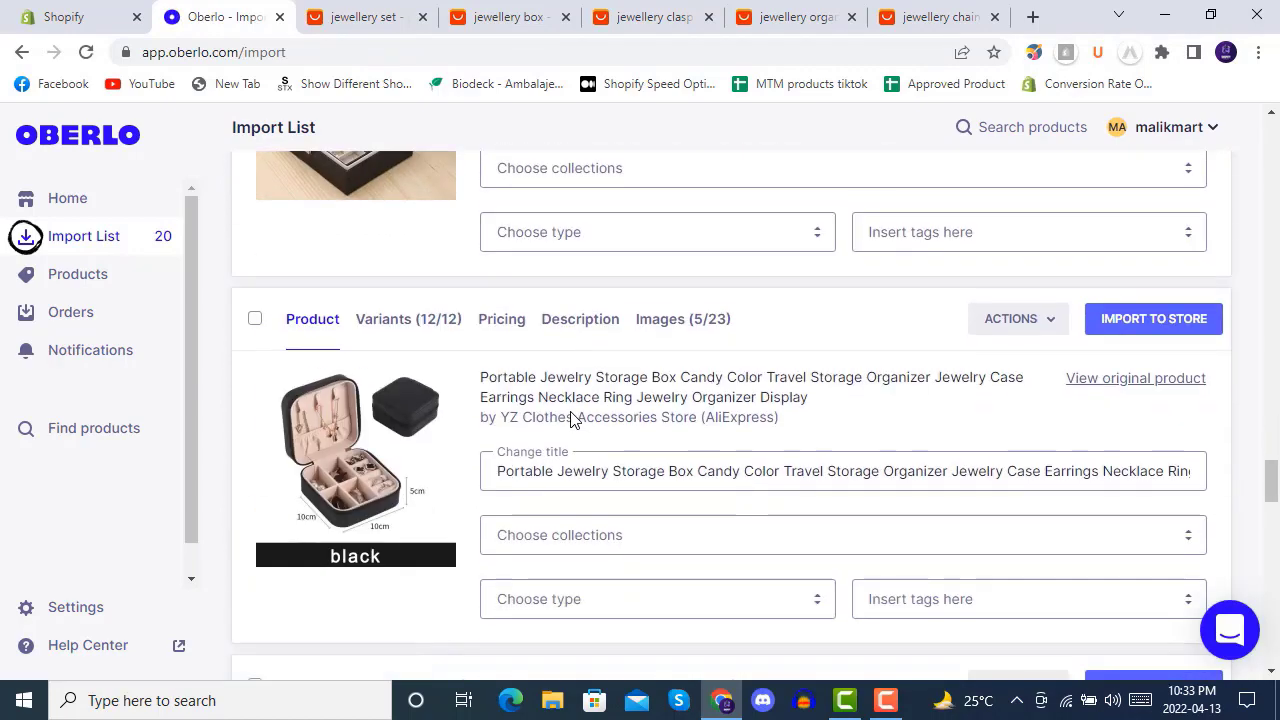
pyautogui.scroll(-4, 572, 418)
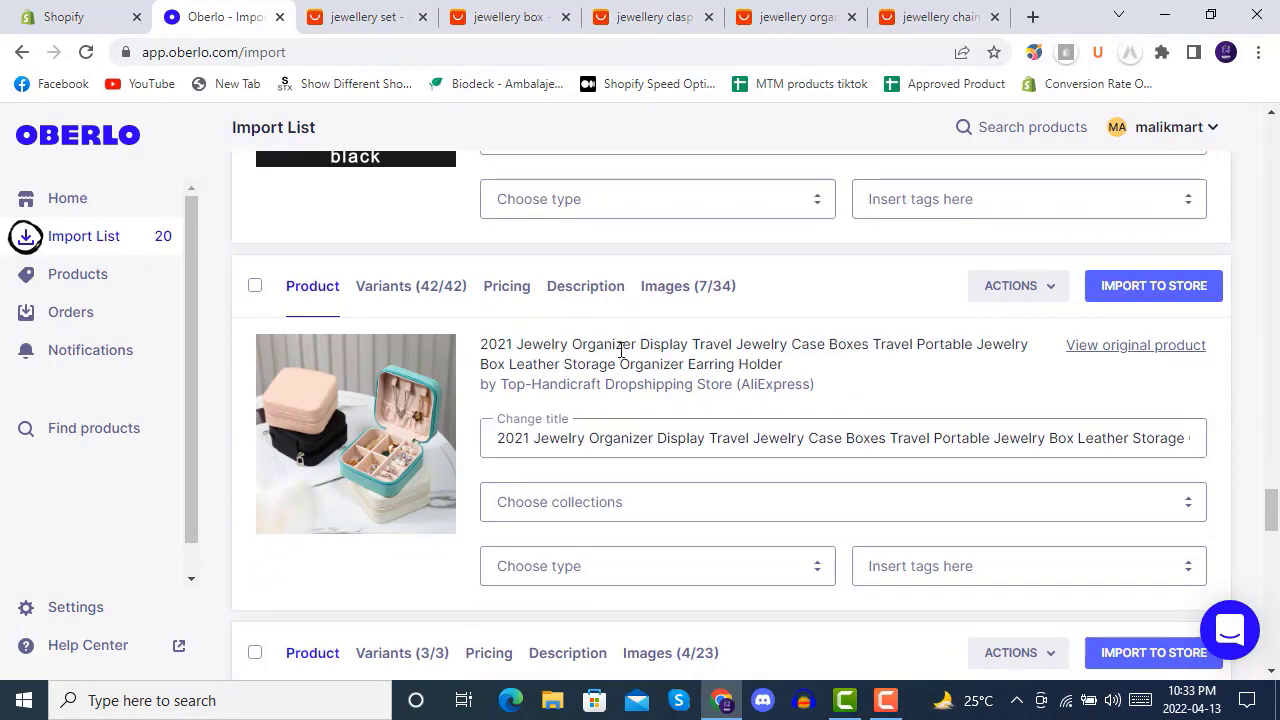
pyautogui.scroll(15, 617, 443)
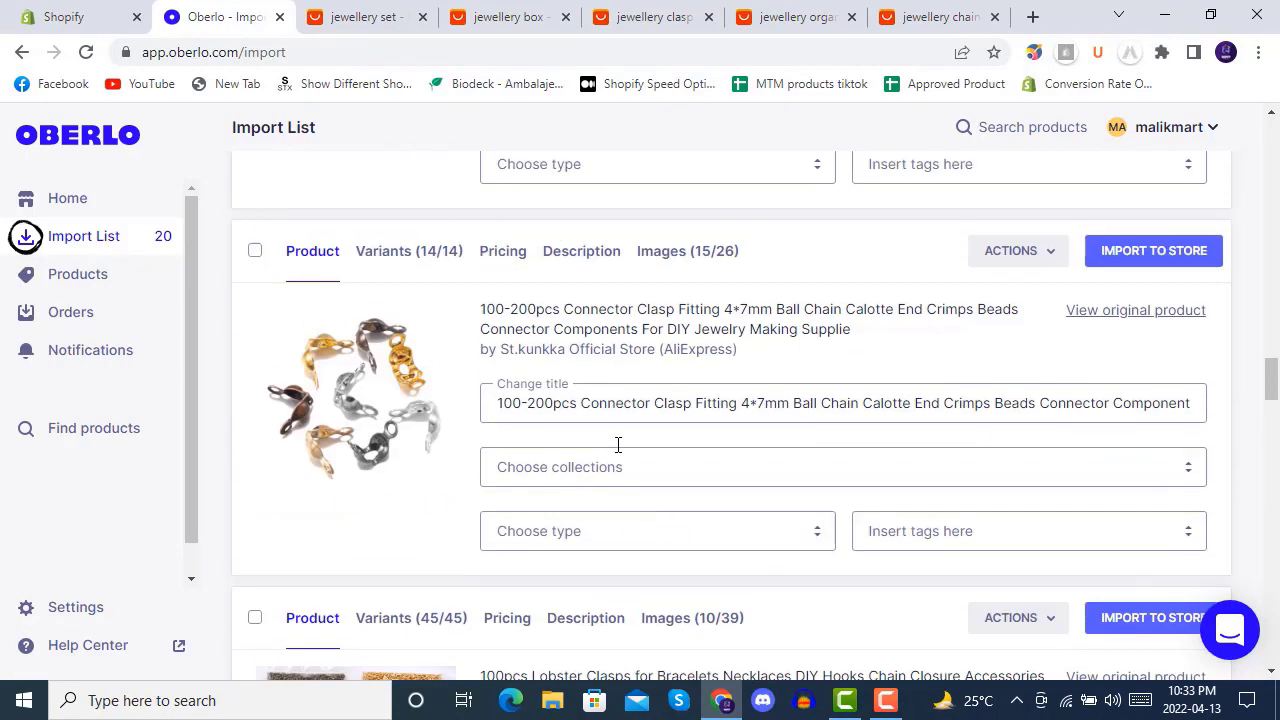
pyautogui.scroll(5, 617, 443)
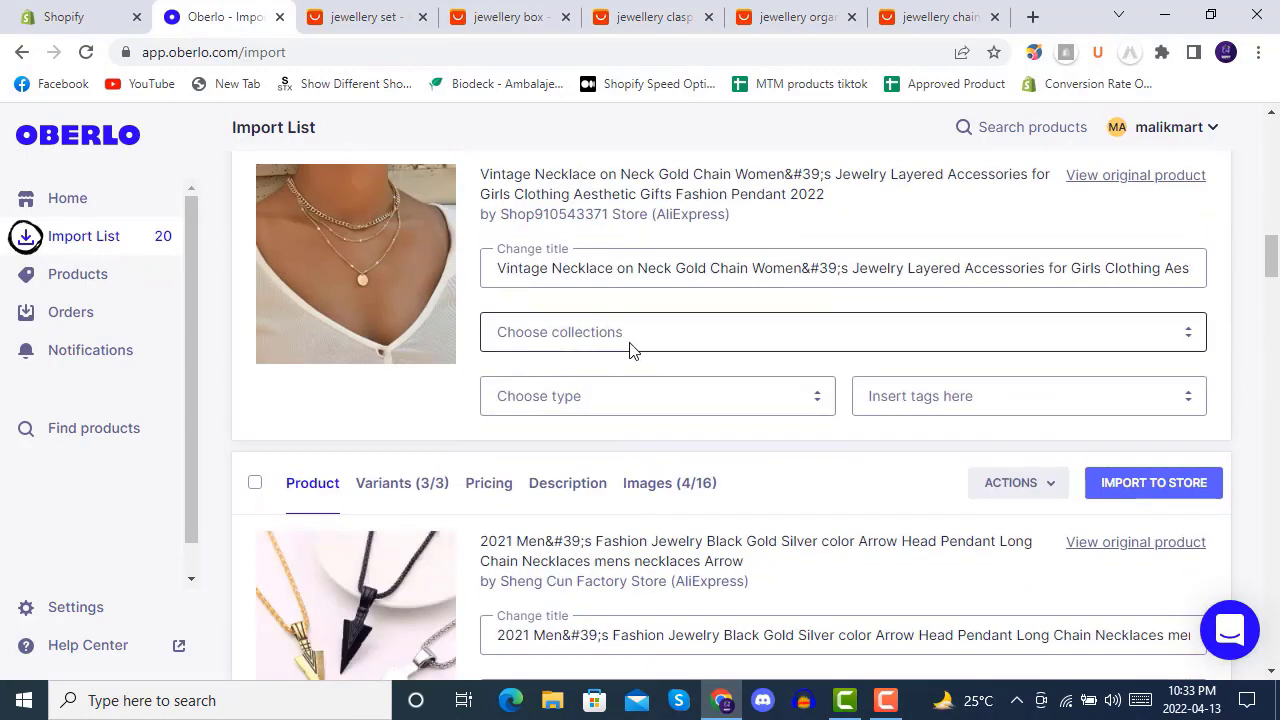
pyautogui.scroll(5, 632, 348)
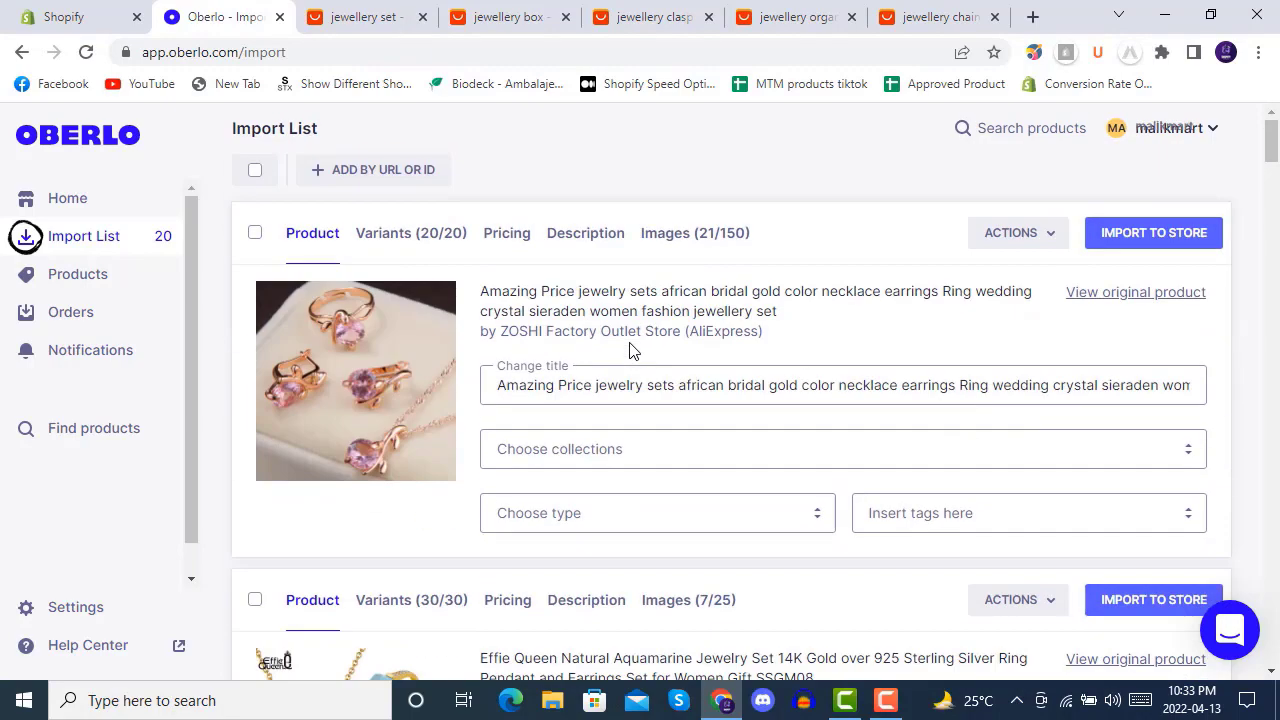